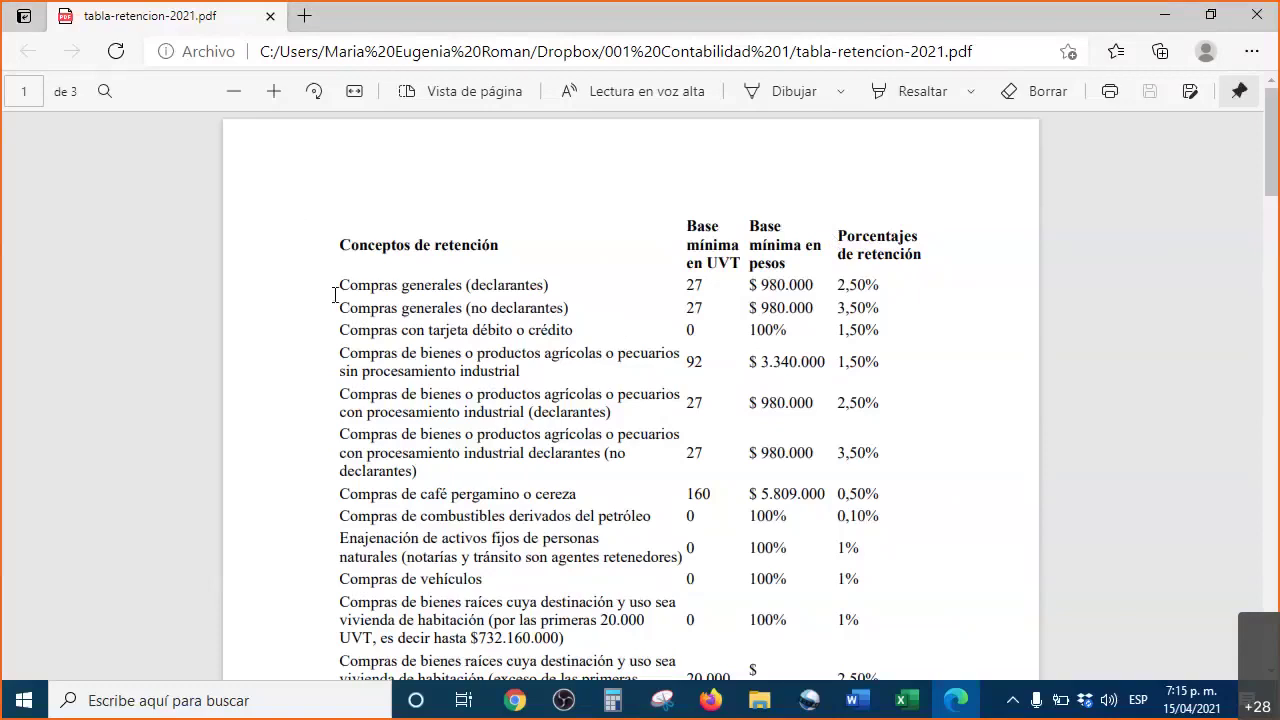
- Highlight the "Compras generales (declarantes)" row in the retention table to read its minimum base and percentage
drag(338, 286, 888, 289)
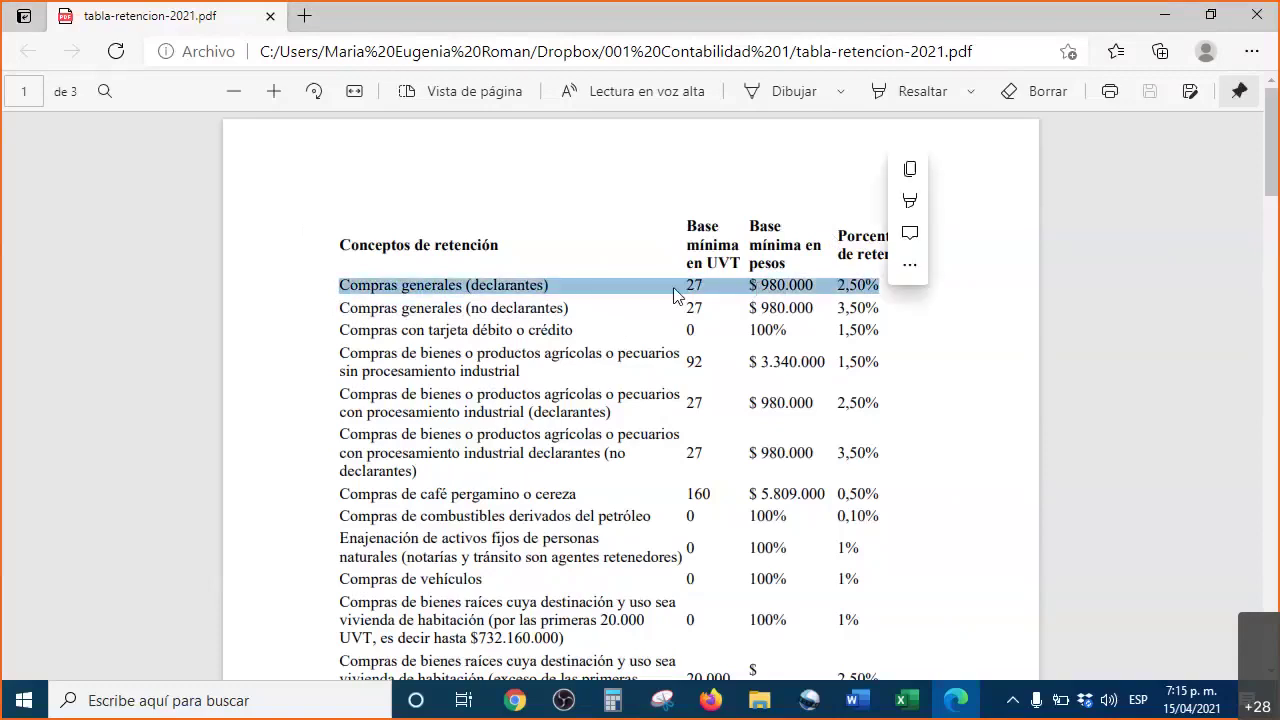
right_click(592, 290)
click(337, 286)
mouse_move(337, 286)
mouse_down()
mouse_move(398, 308)
mouse_move(911, 293)
mouse_move(560, 310)
mouse_move(439, 286)
mouse_move(340, 288)
mouse_up()
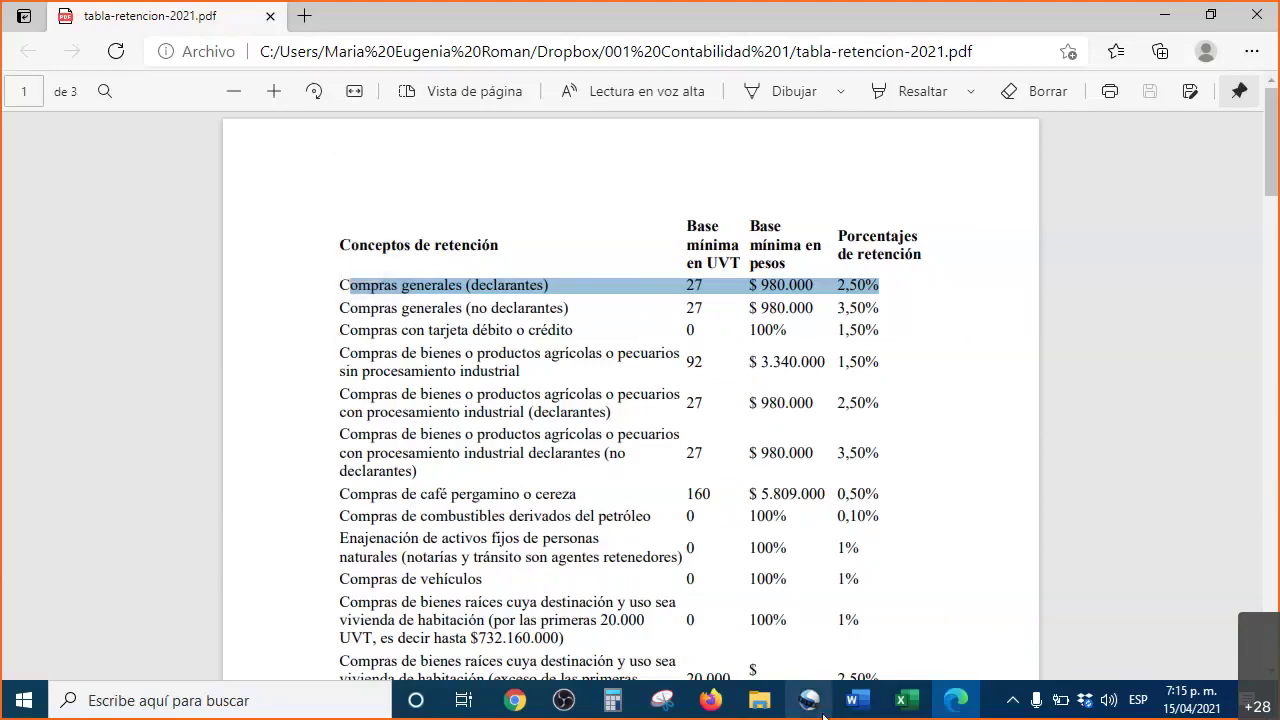
- Switch to the Excel workbook and, on the IVA RF sheet, enter account code 1435 in B4 and 12350000 in C4
click(907, 700)
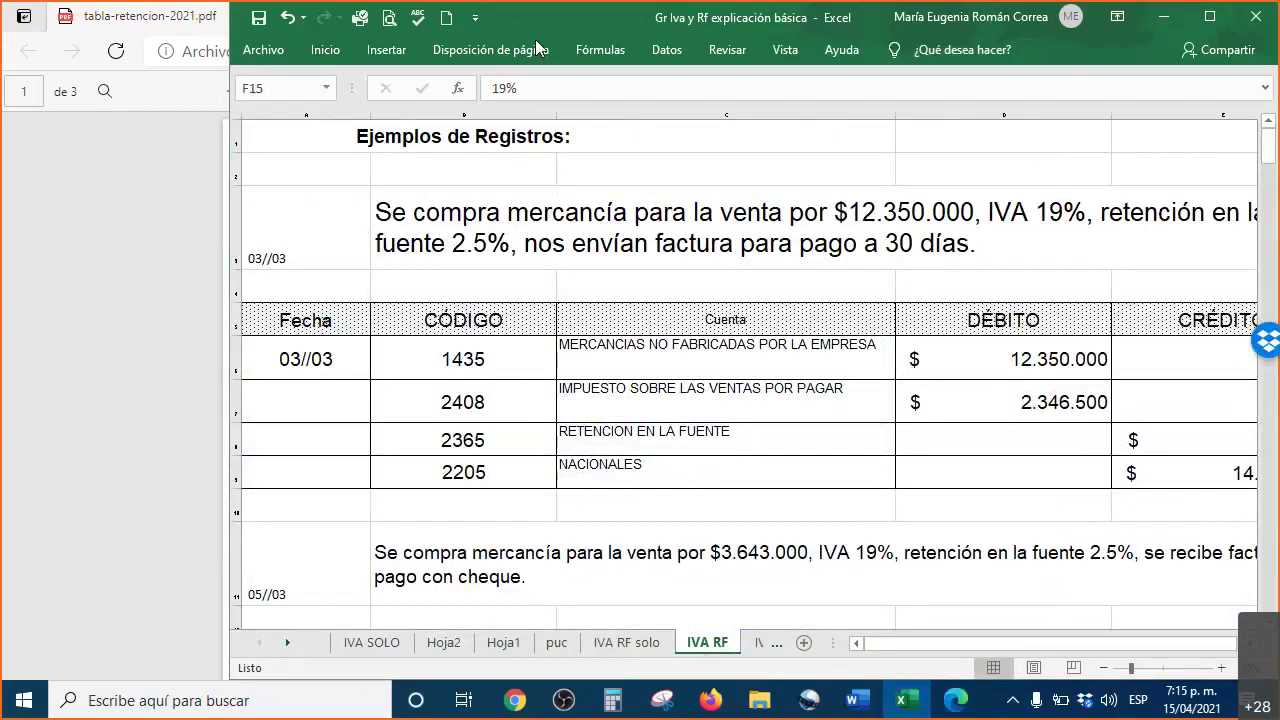
click(185, 234)
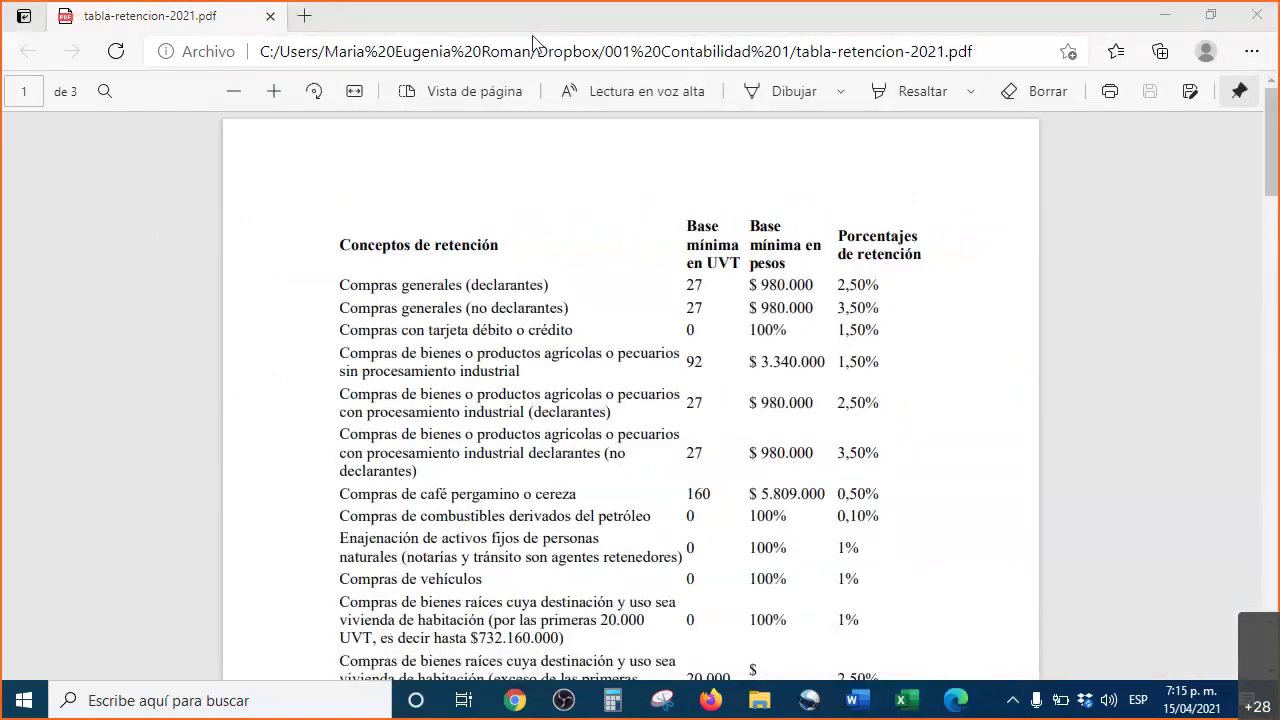
key(alt+Tab)
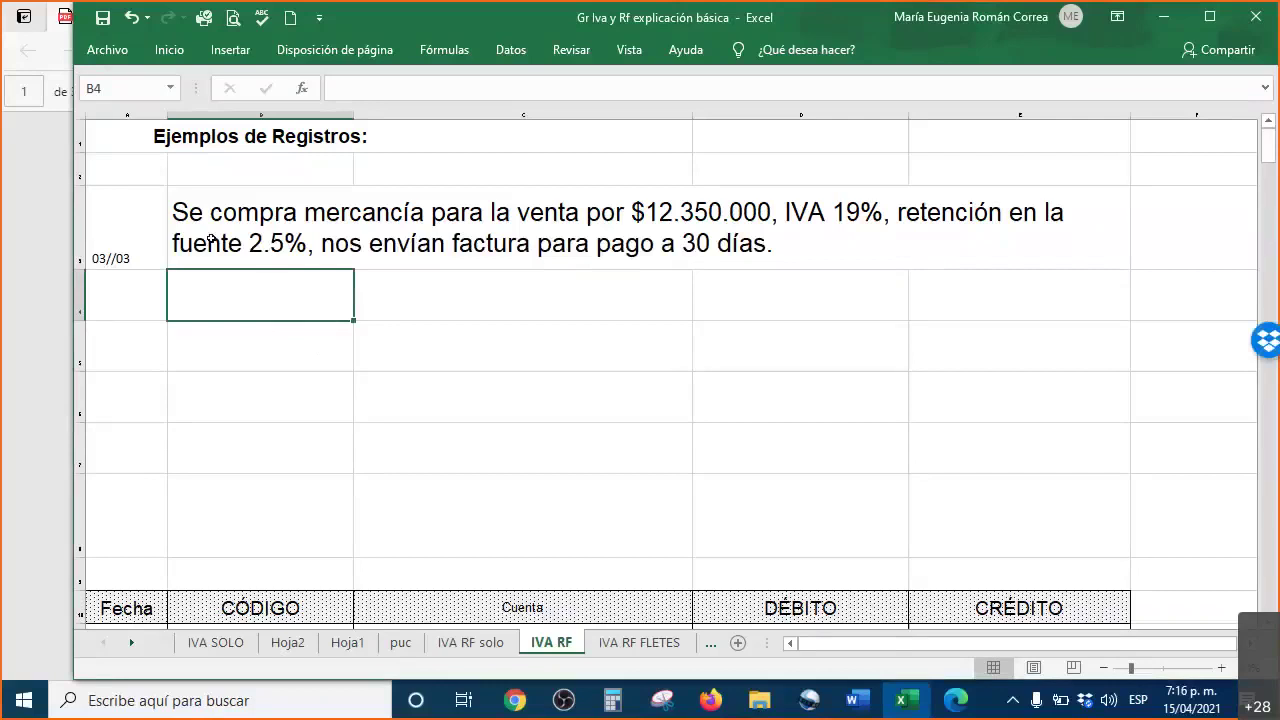
drag(250, 298, 260, 371)
click(293, 280)
text(1435)
key(Return)
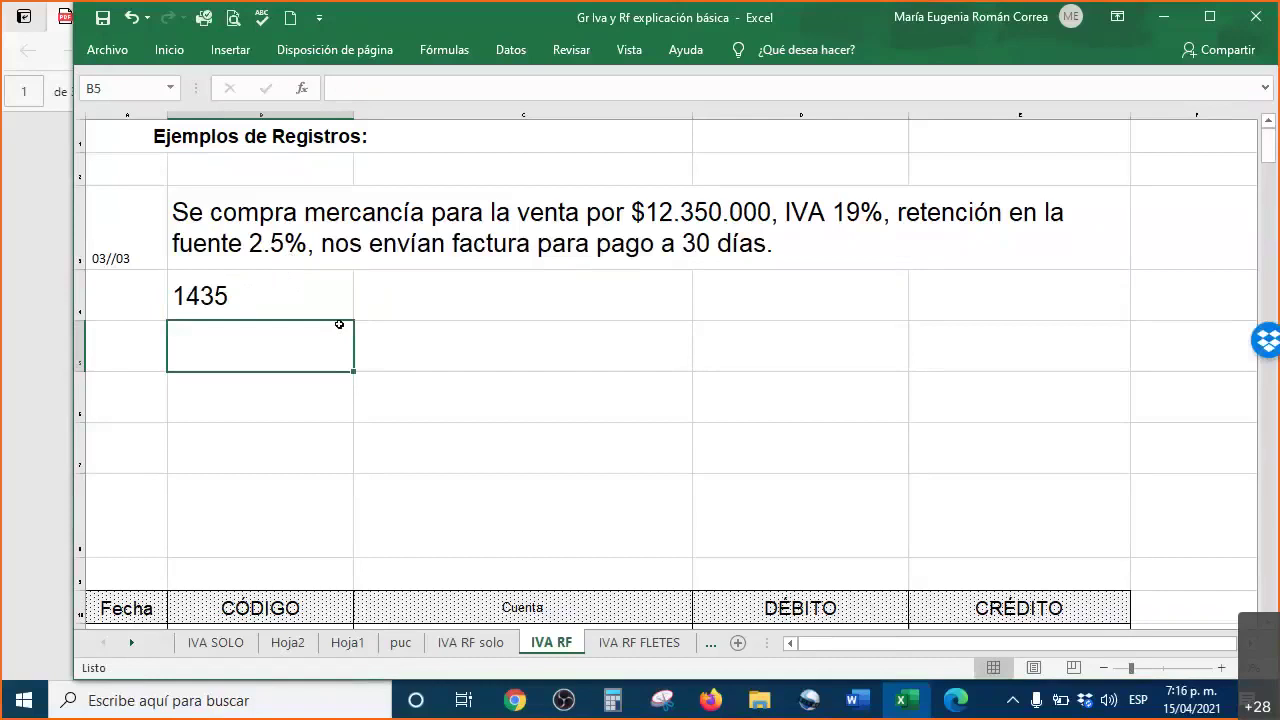
click(440, 298)
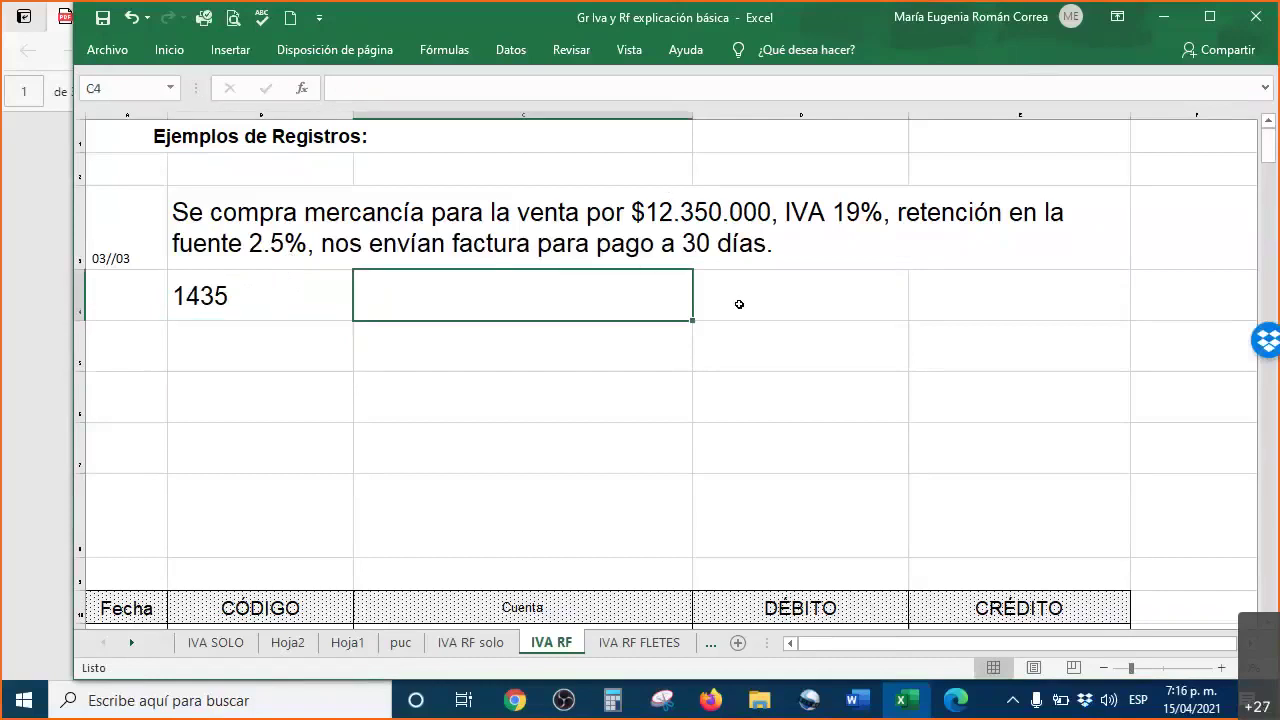
text(12)
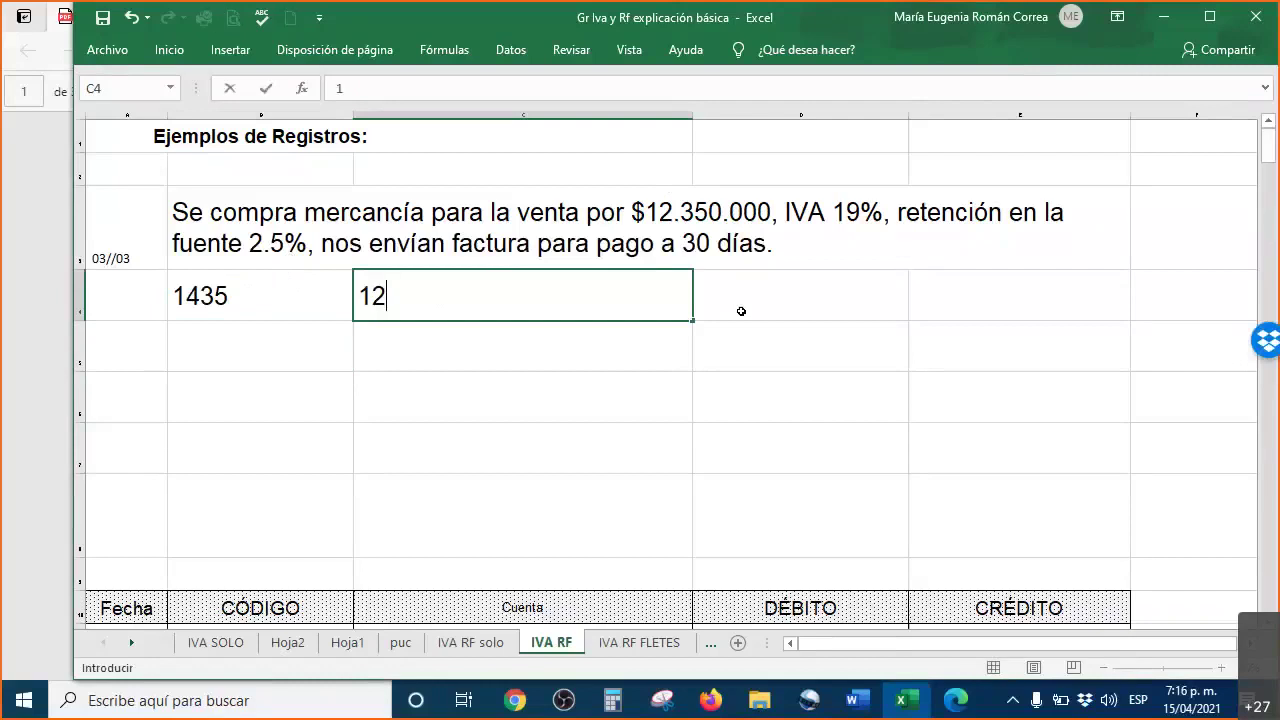
text(350000)
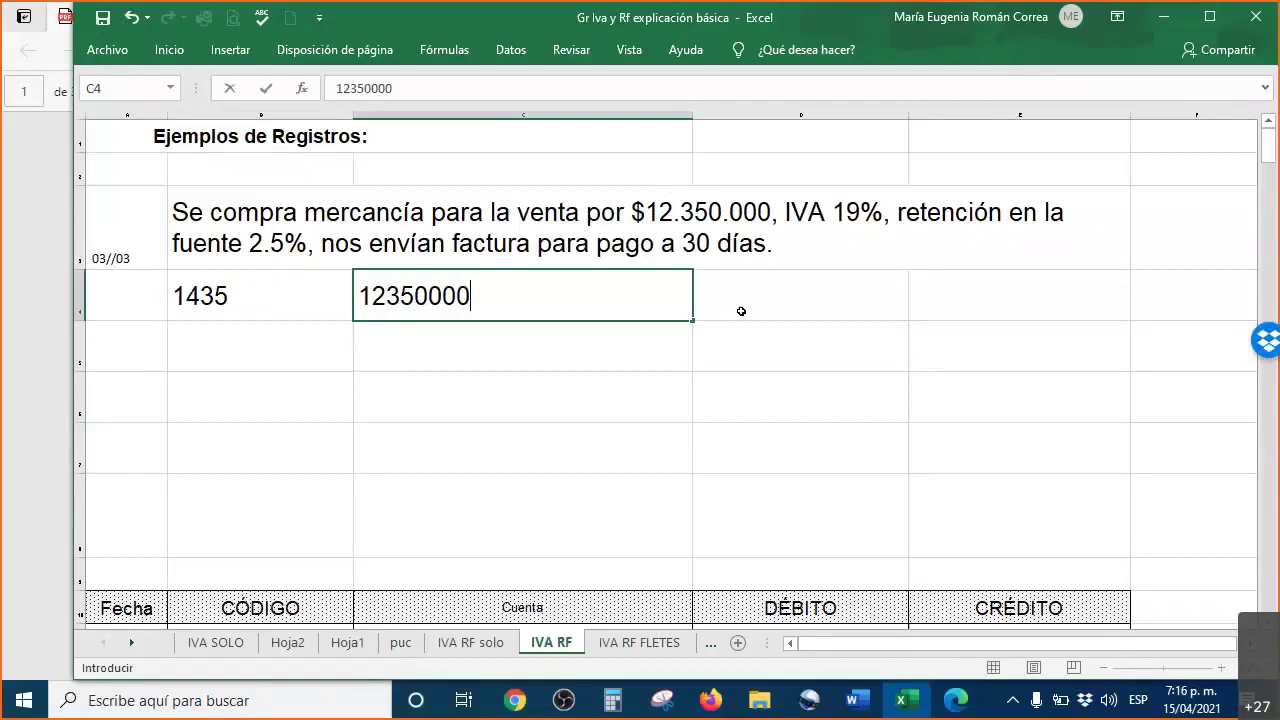
key(Return)
- Format the amount in C4 as currency without decimals and enlarge its font to size 72
click(587, 311)
right_click(587, 311)
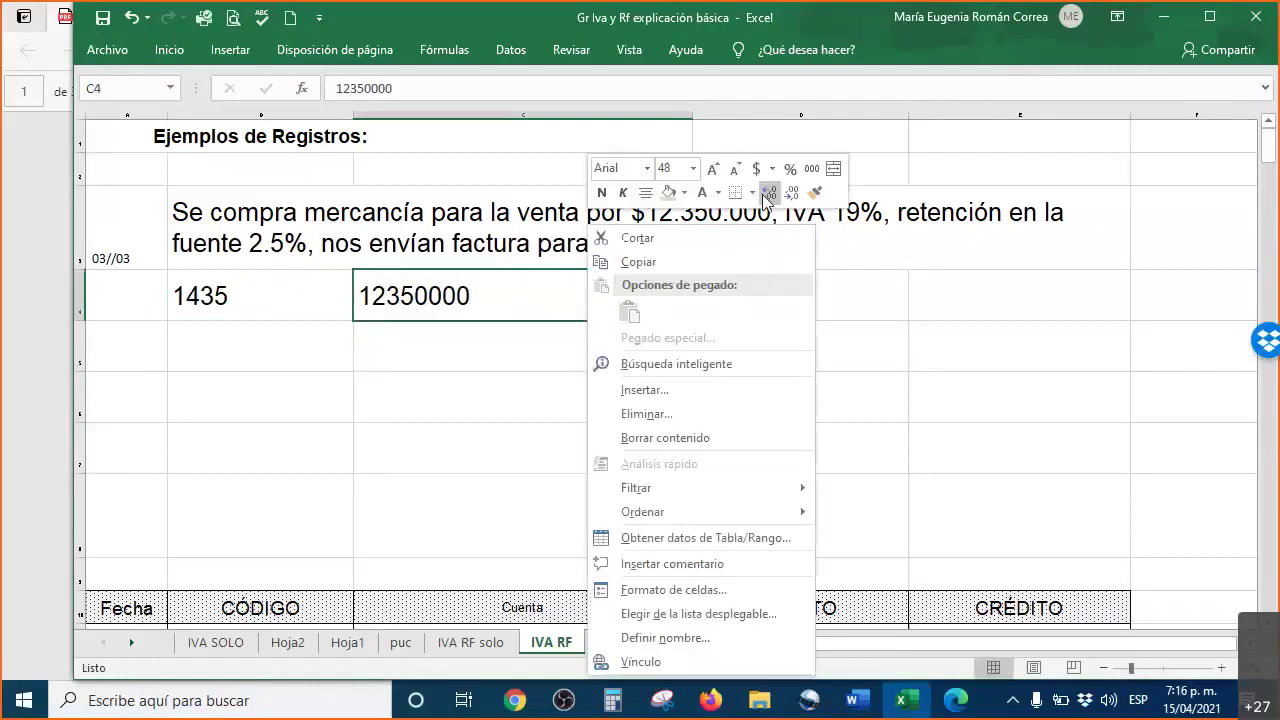
click(760, 168)
click(712, 169)
click(712, 169)
click(712, 169)
click(712, 169)
click(712, 169)
click(712, 169)
click(712, 169)
click(712, 169)
click(712, 169)
click(712, 169)
click(712, 169)
click(712, 169)
click(792, 192)
click(792, 192)
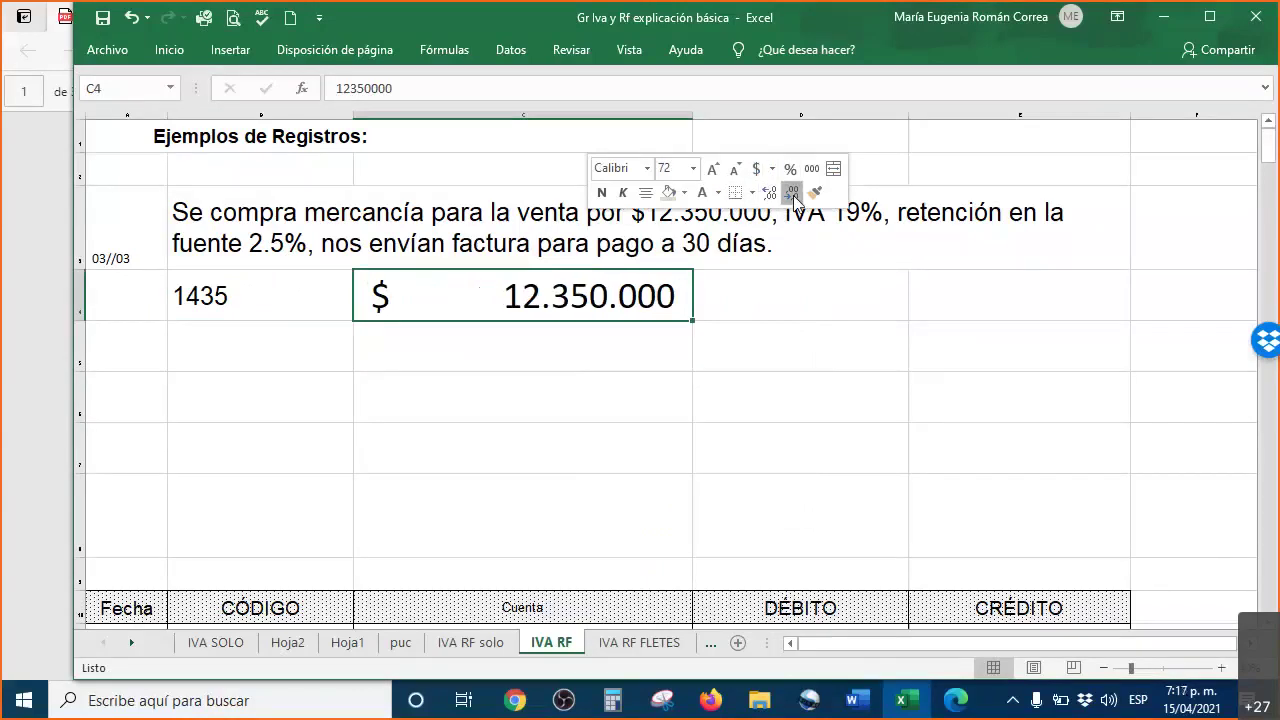
- Enter account code 2408 in B5 and the VAT rate 0,19 in D5
click(274, 360)
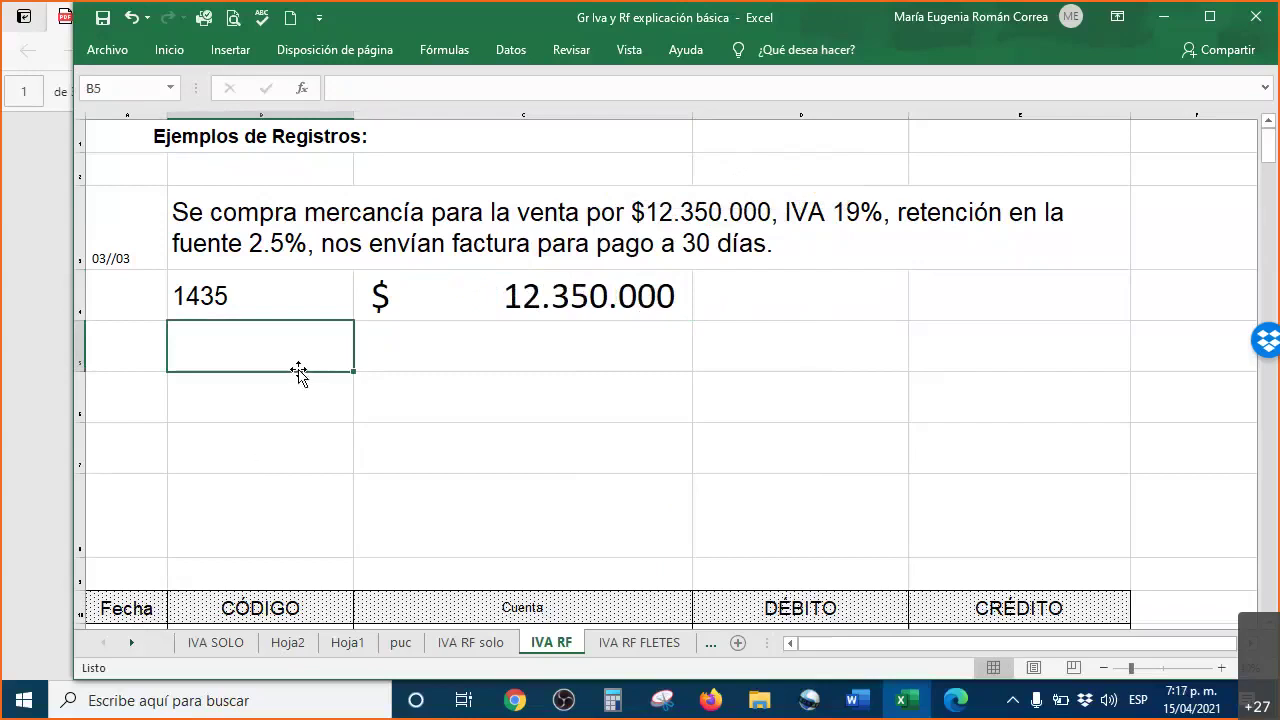
text(2408)
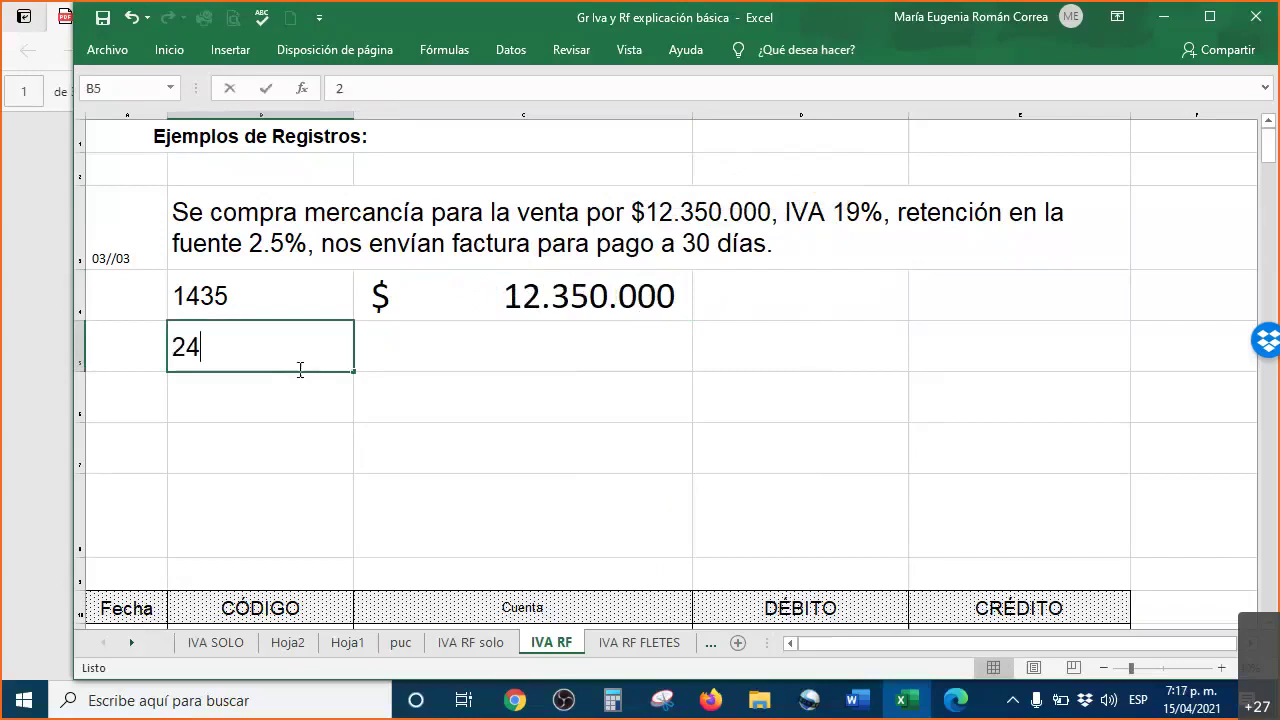
key(Tab)
key(Tab)
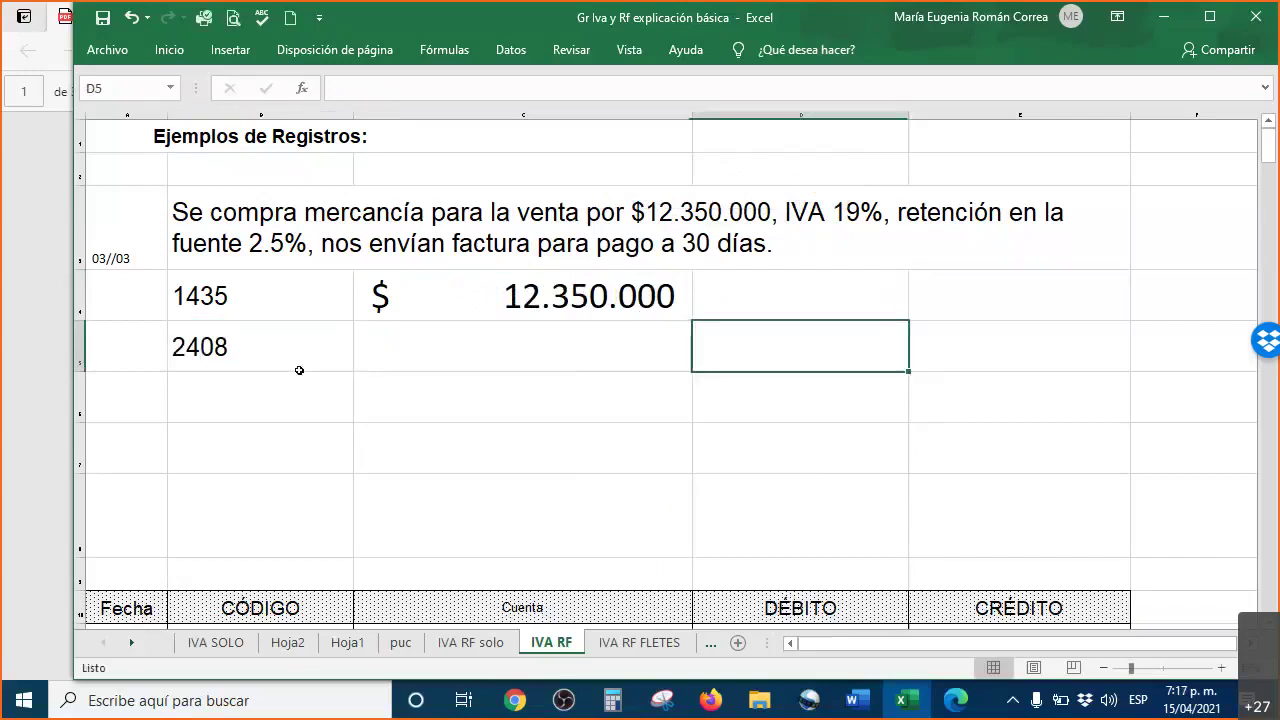
text(,19)
key(Return)
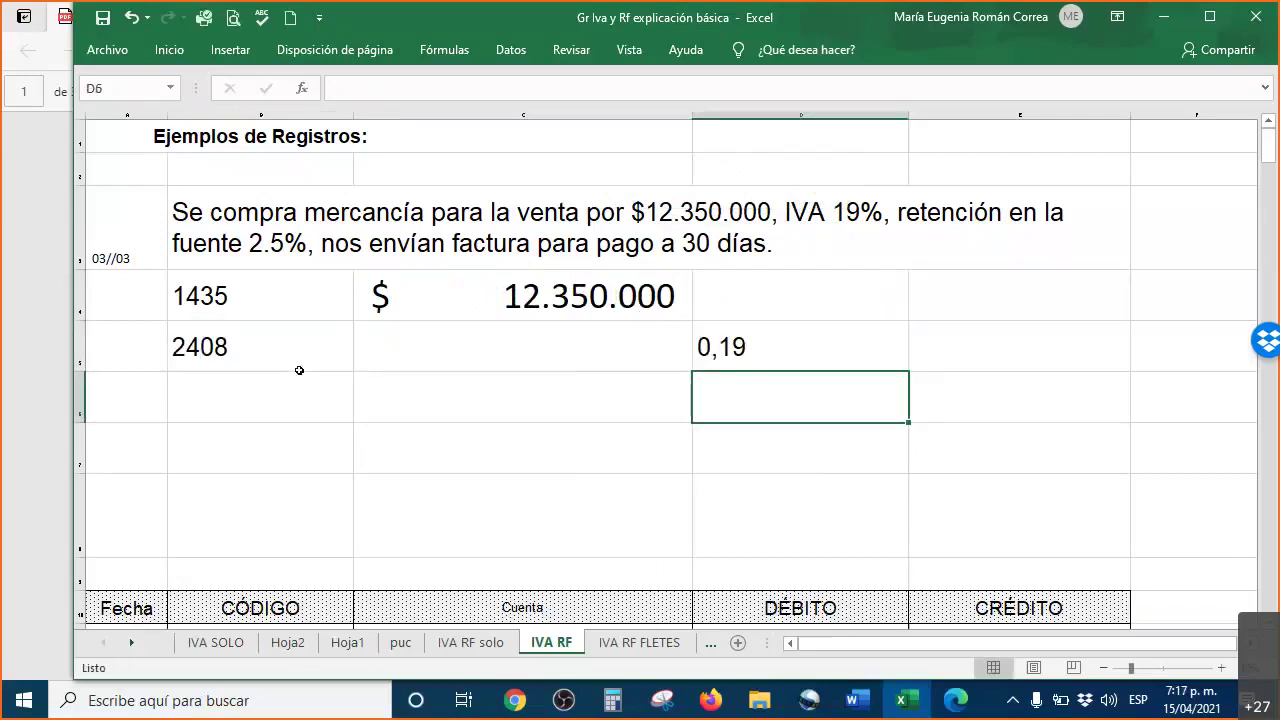
- Calculate the VAT amount in C5 by multiplying C4 by the rate in D5
key(Up)
key(Left)
text(+)
key(Up)
text(*)
key(Right)
key(Return)
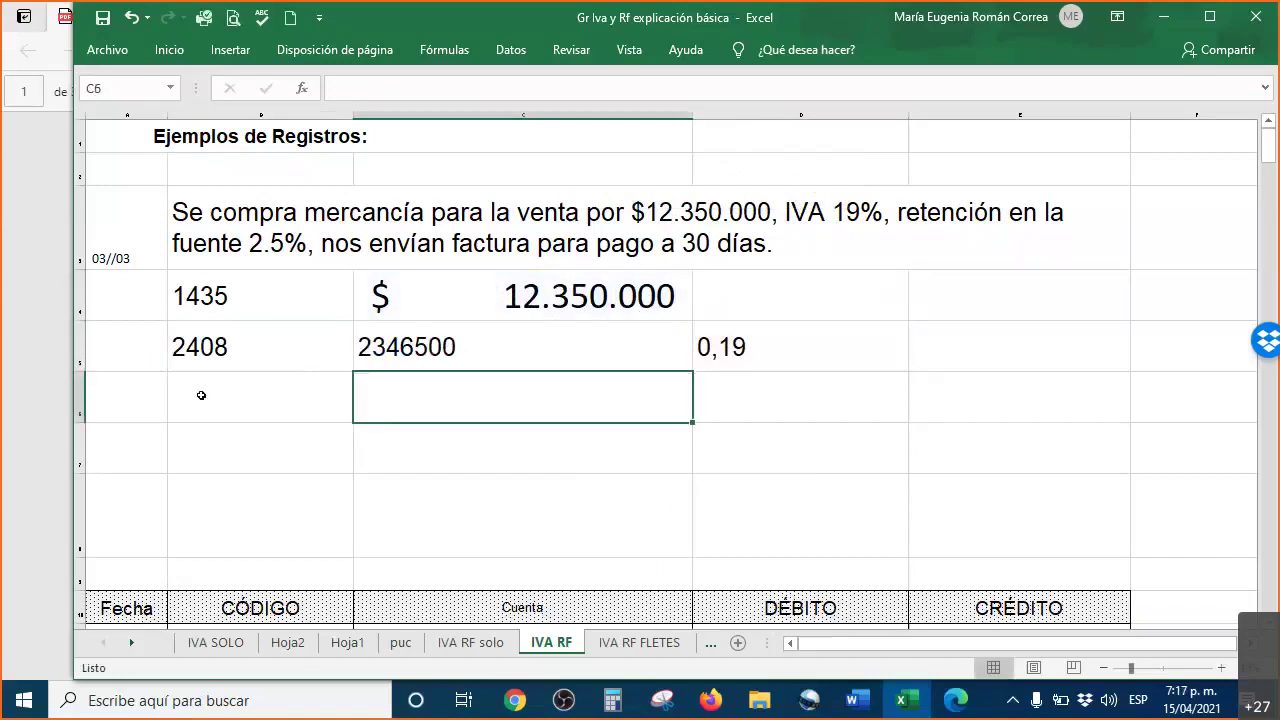
- Copy the currency formatting of C4 onto the VAT amount in C5
click(570, 298)
right_click(570, 298)
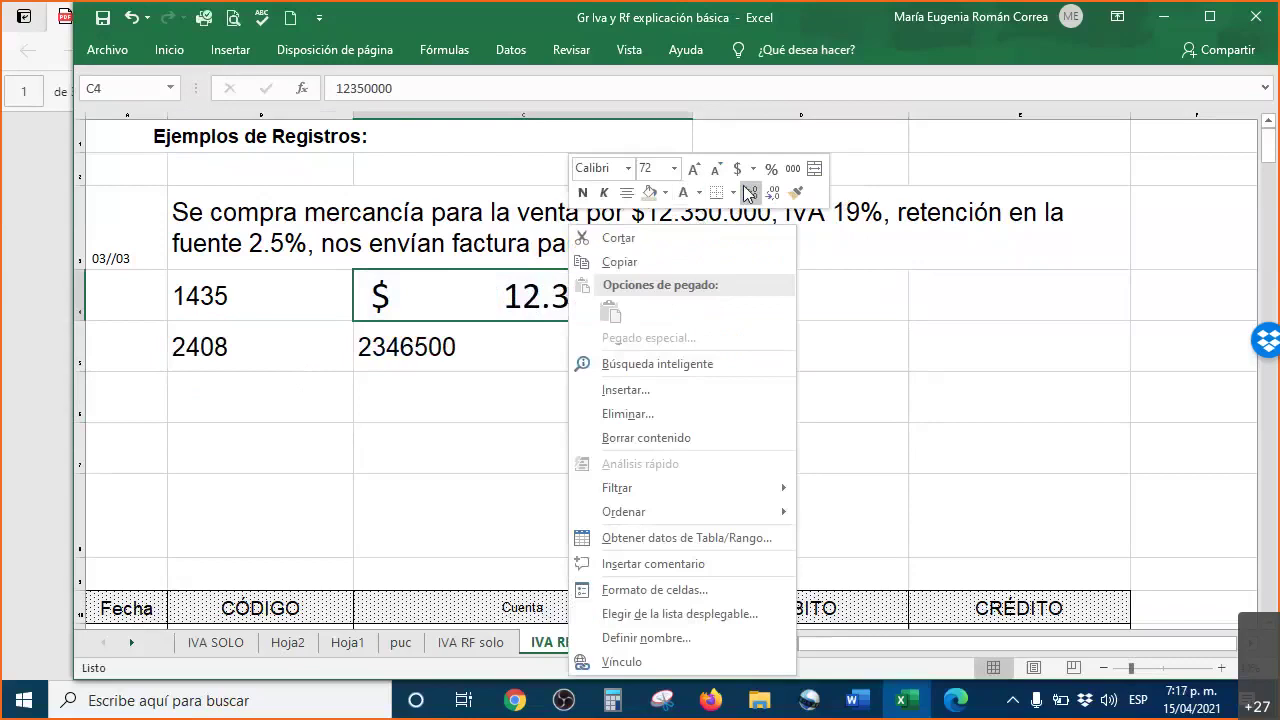
click(772, 193)
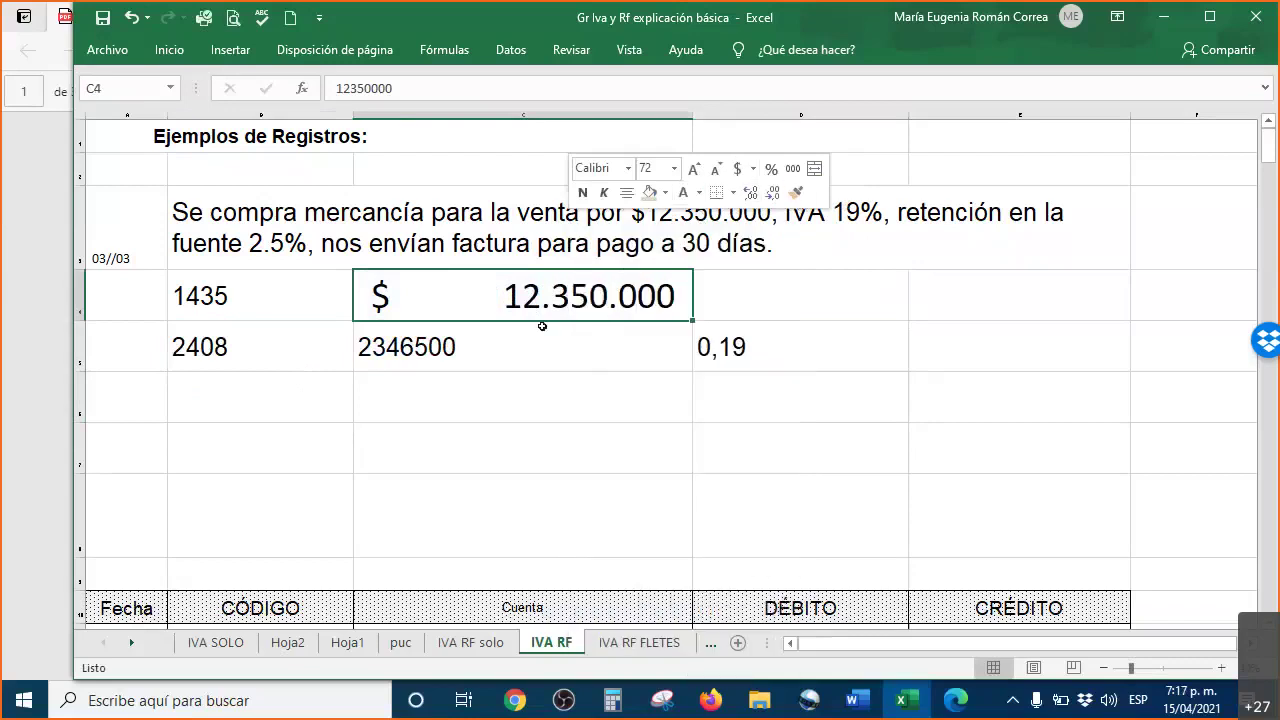
click(796, 192)
click(614, 357)
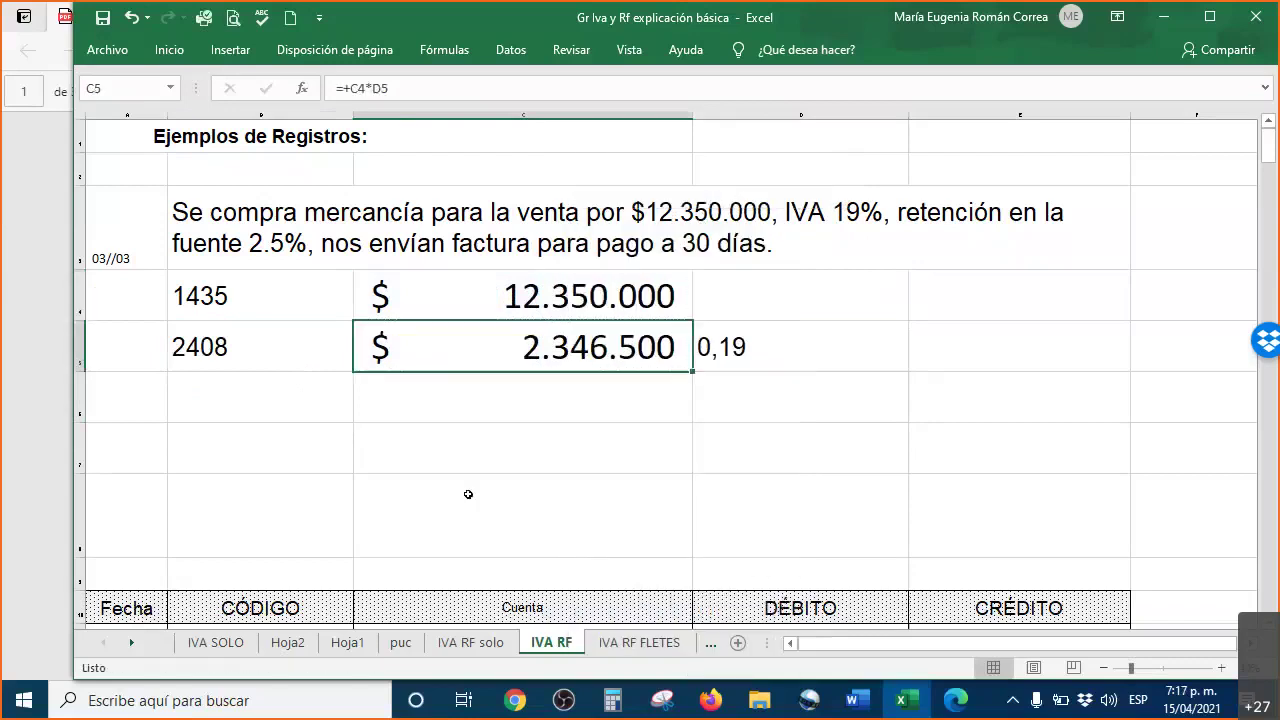
- Switch to the retention table PDF, examine the "Compras generales (declarantes)" row enlarged, and return to the Excel workbook
click(287, 400)
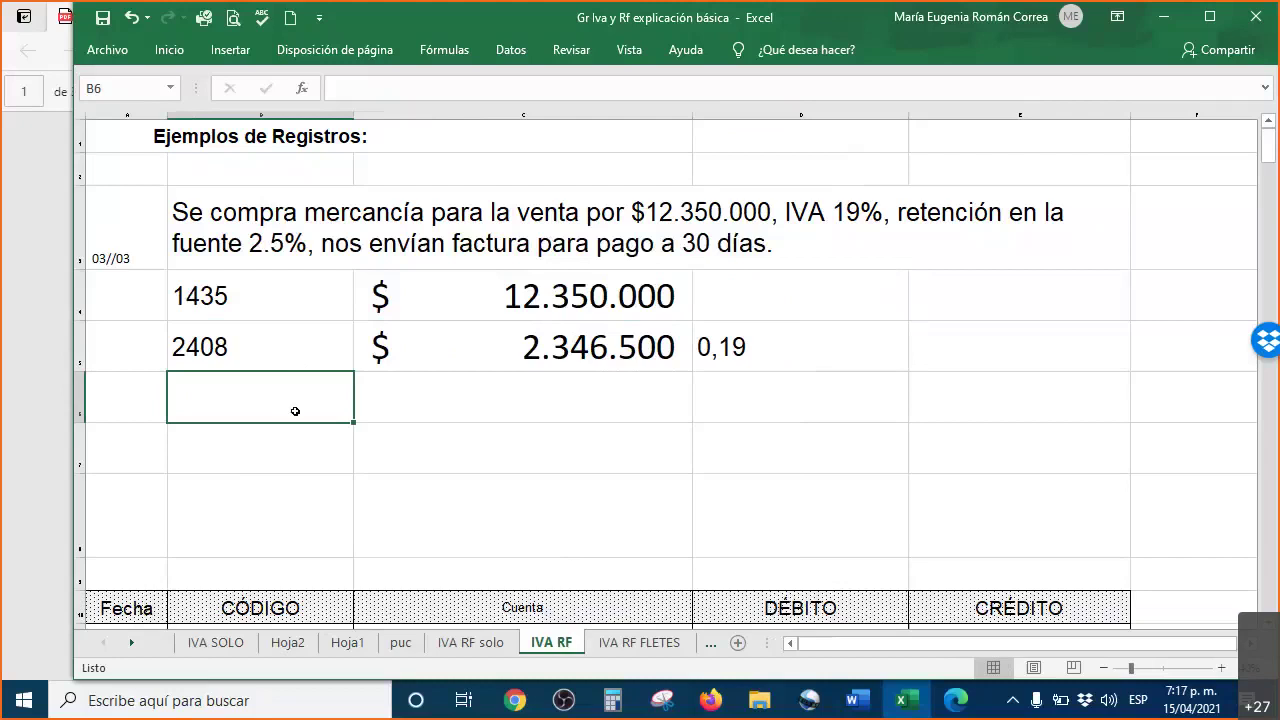
click(957, 703)
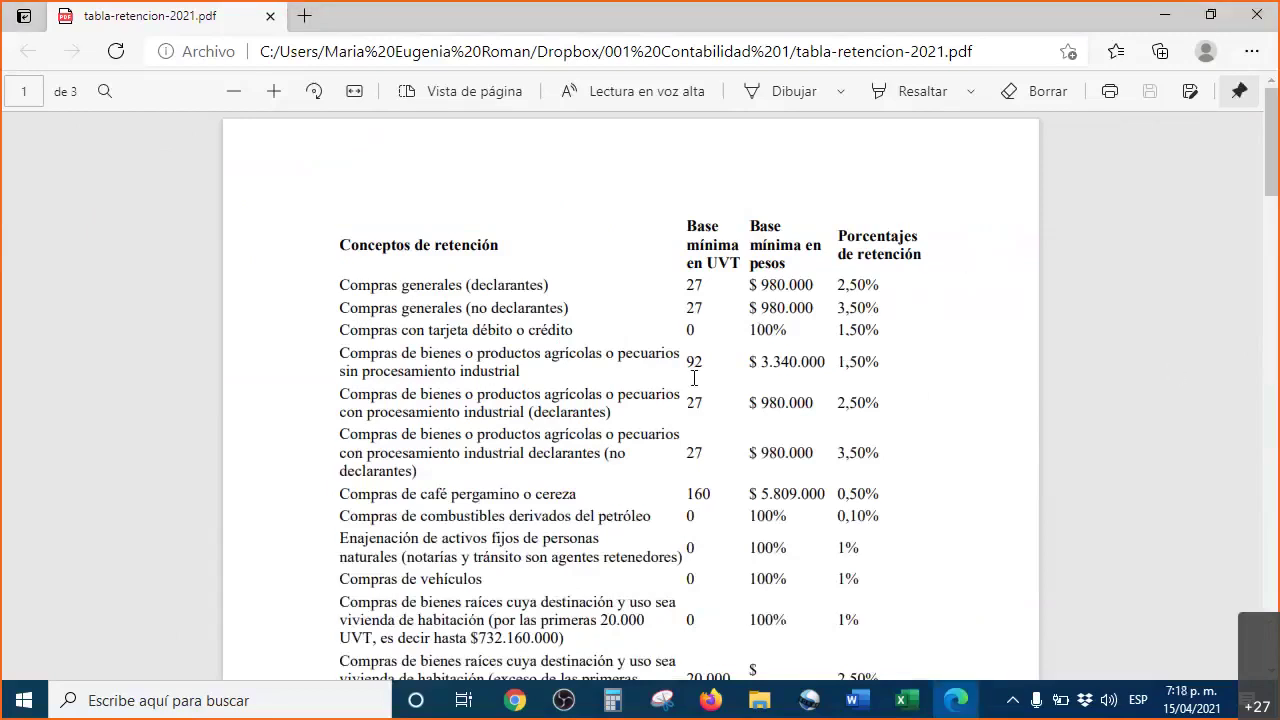
drag(343, 285, 894, 289)
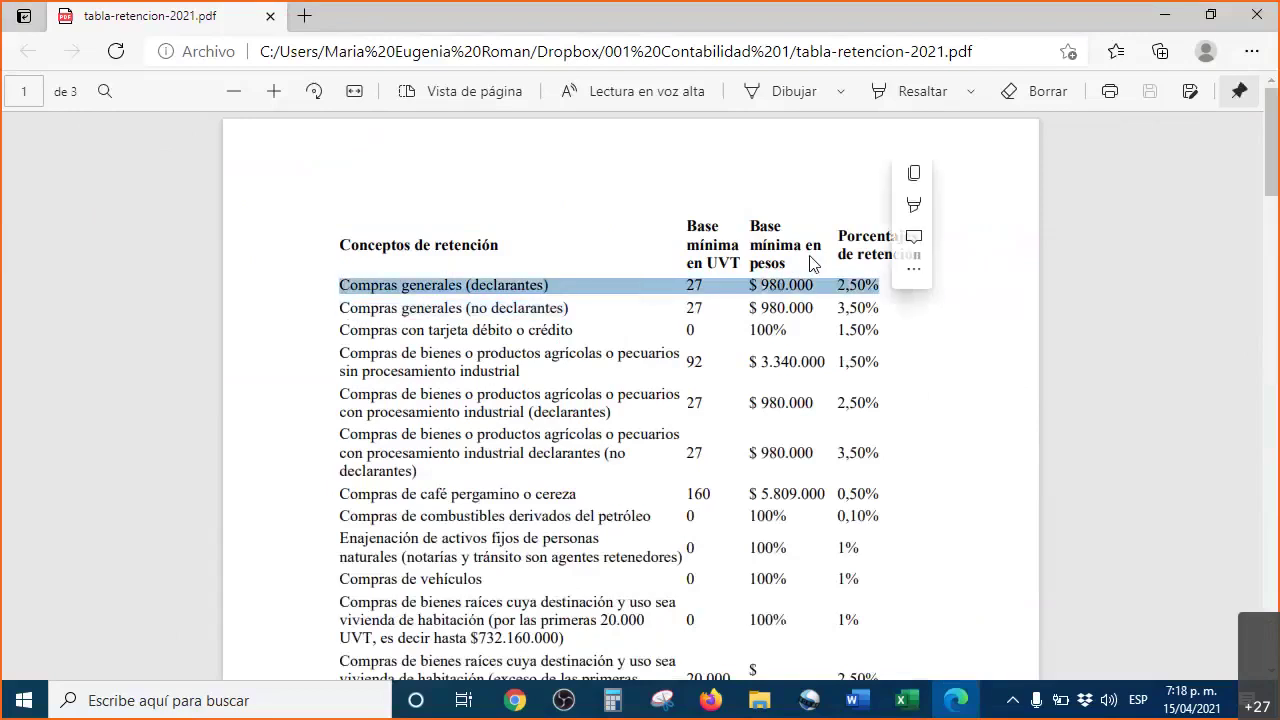
ctrl+scroll(827, 227, up, 2)
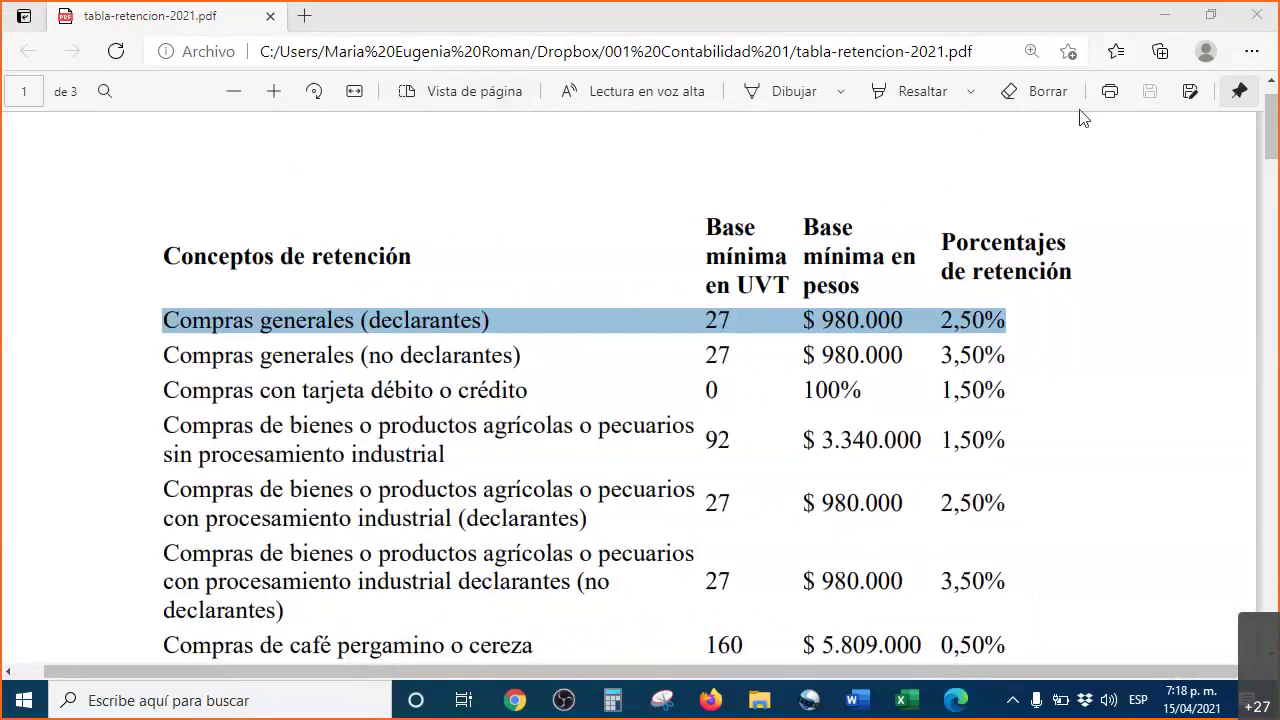
click(1166, 18)
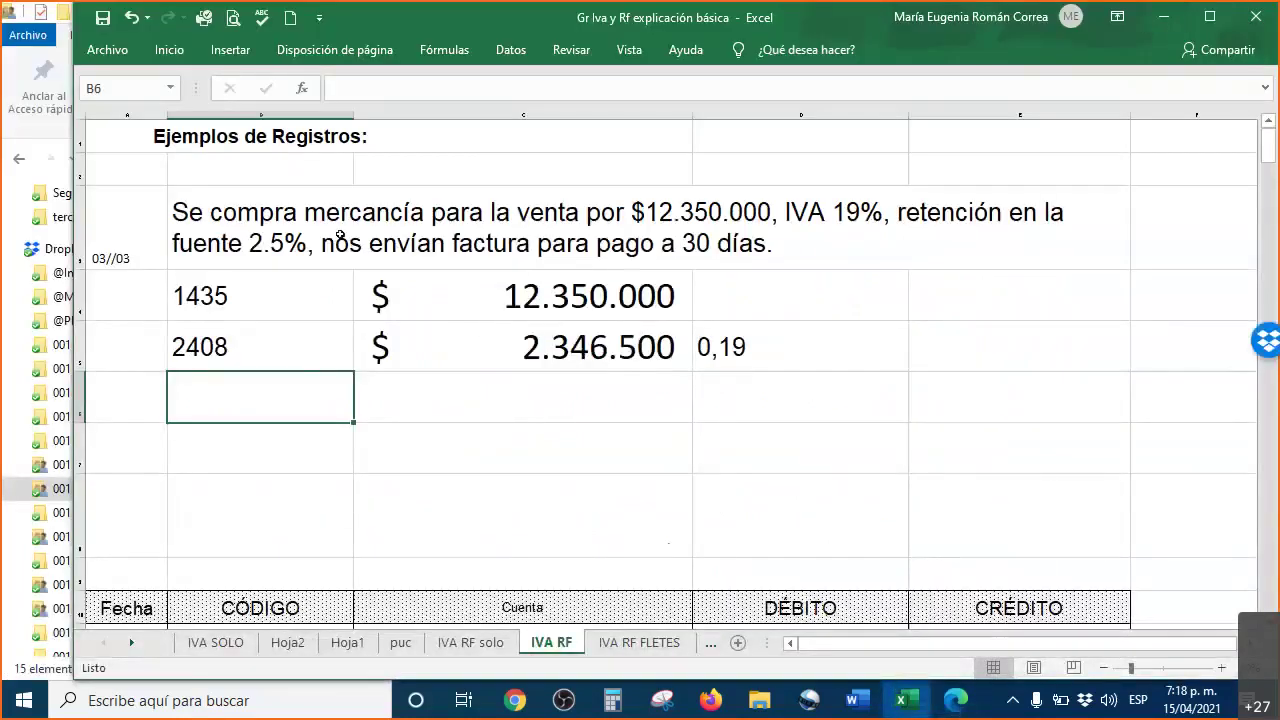
- Color the word "compra" and the amount "$12.350.000" red in the exercise statement in B3
click(312, 215)
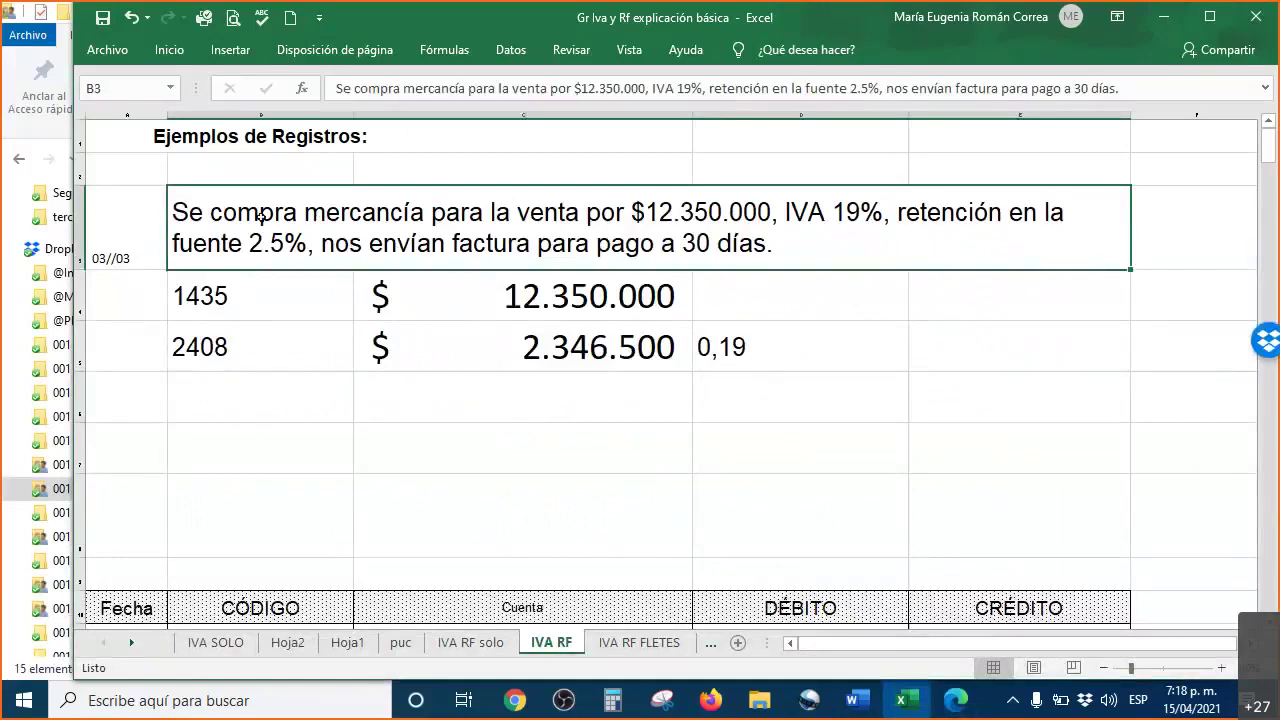
click(377, 88)
double_click(377, 88)
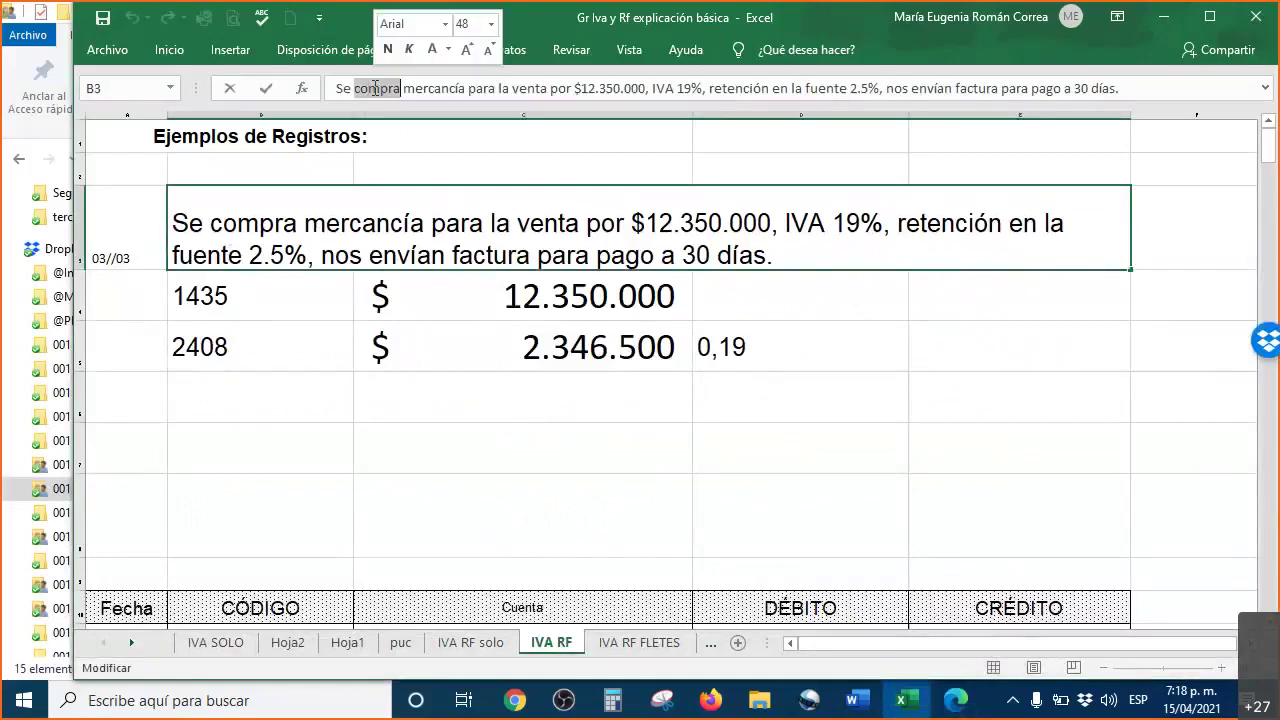
click(448, 50)
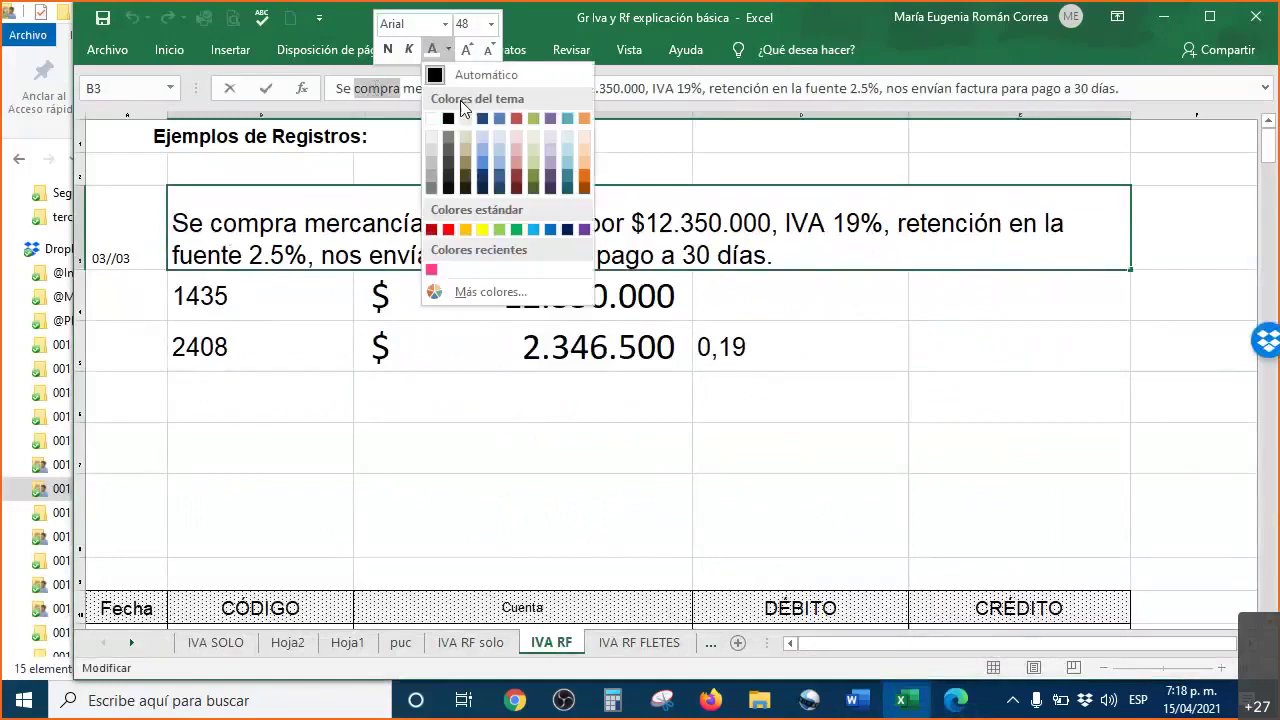
click(448, 230)
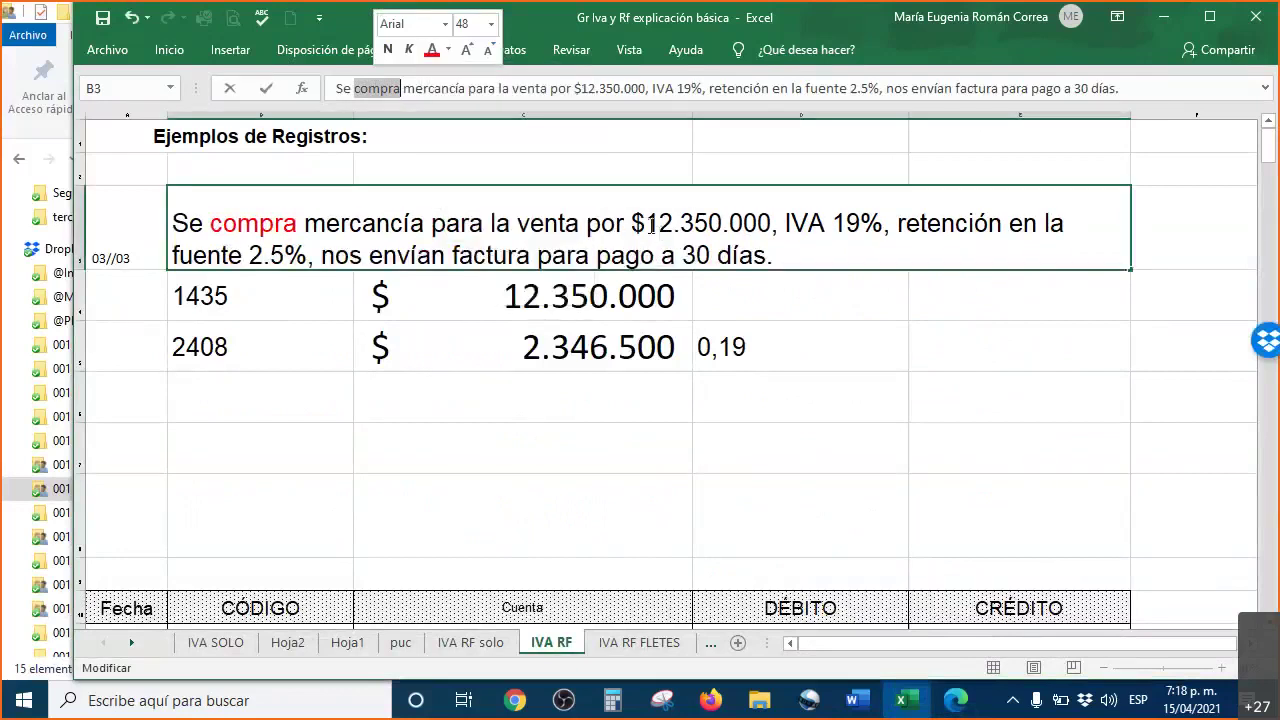
drag(631, 213, 771, 213)
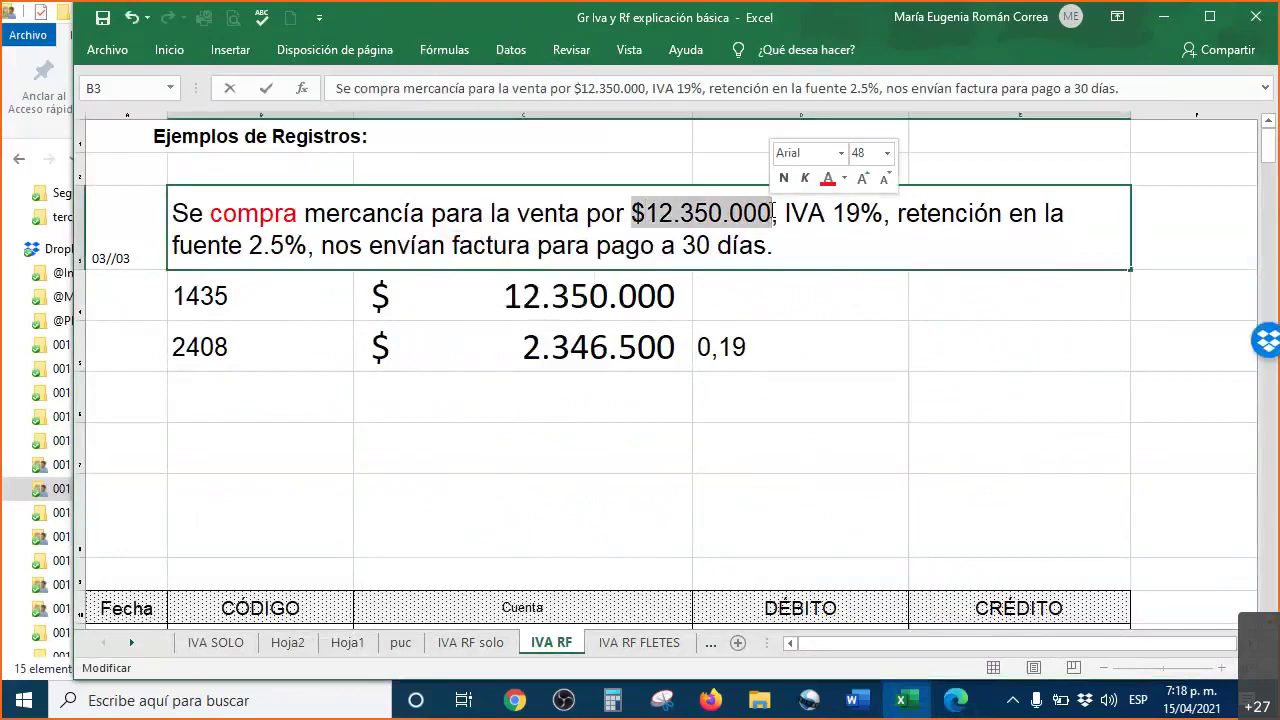
click(829, 182)
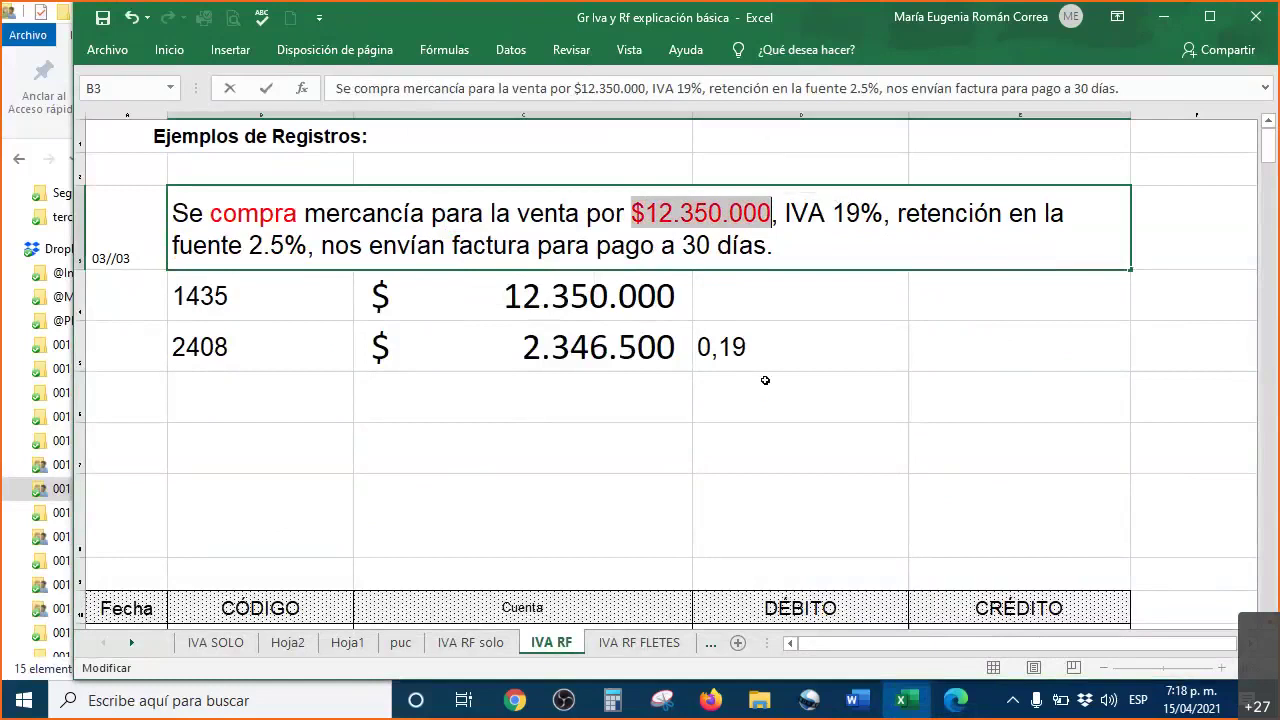
click(726, 394)
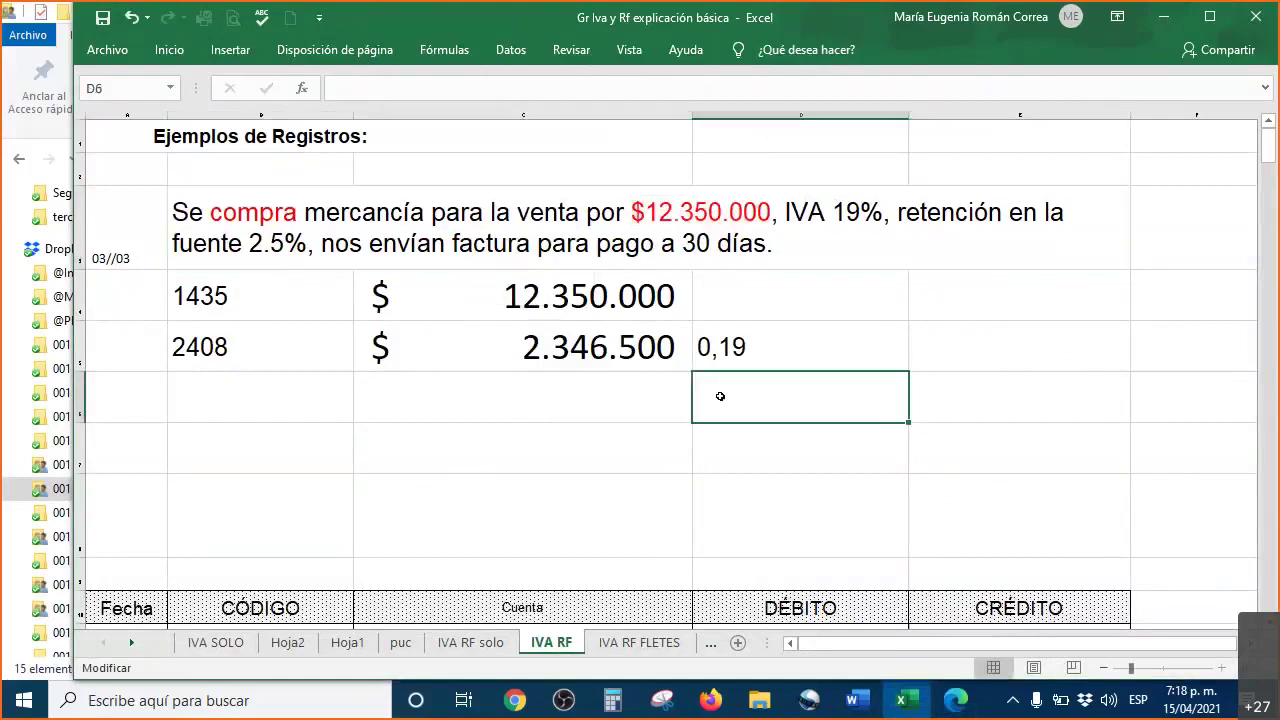
click(265, 304)
drag(306, 304, 722, 340)
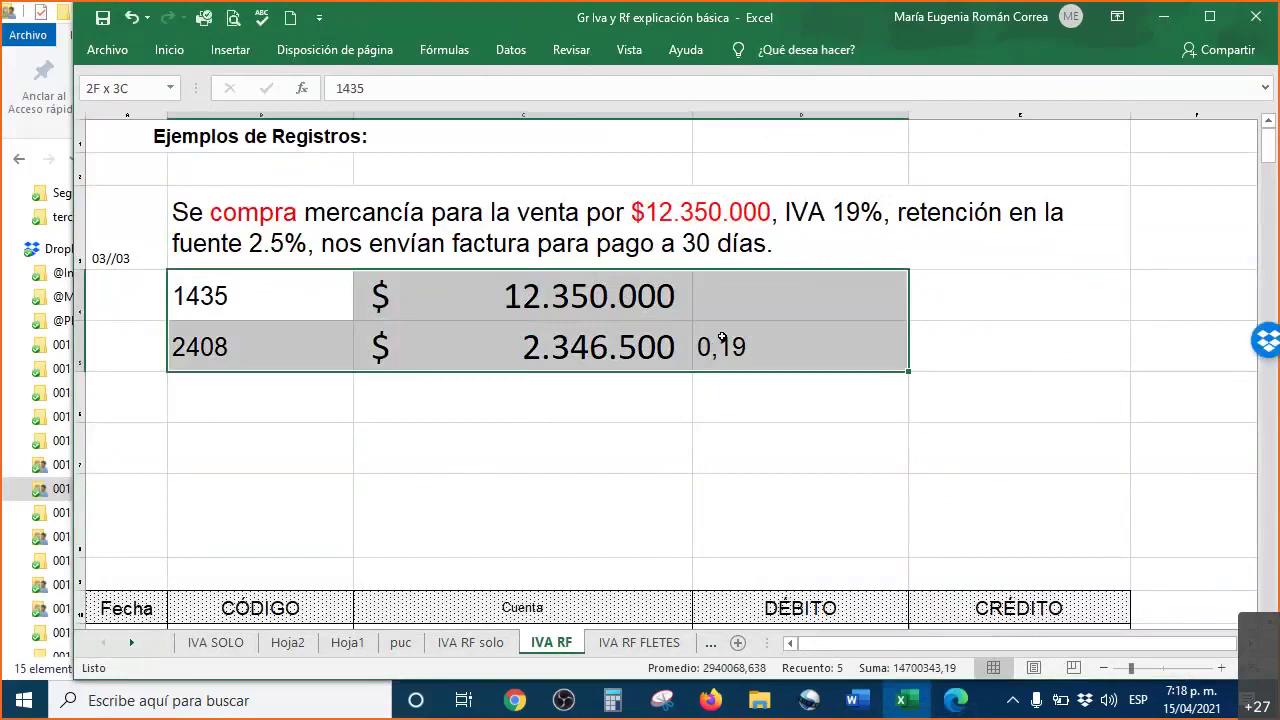
click(451, 300)
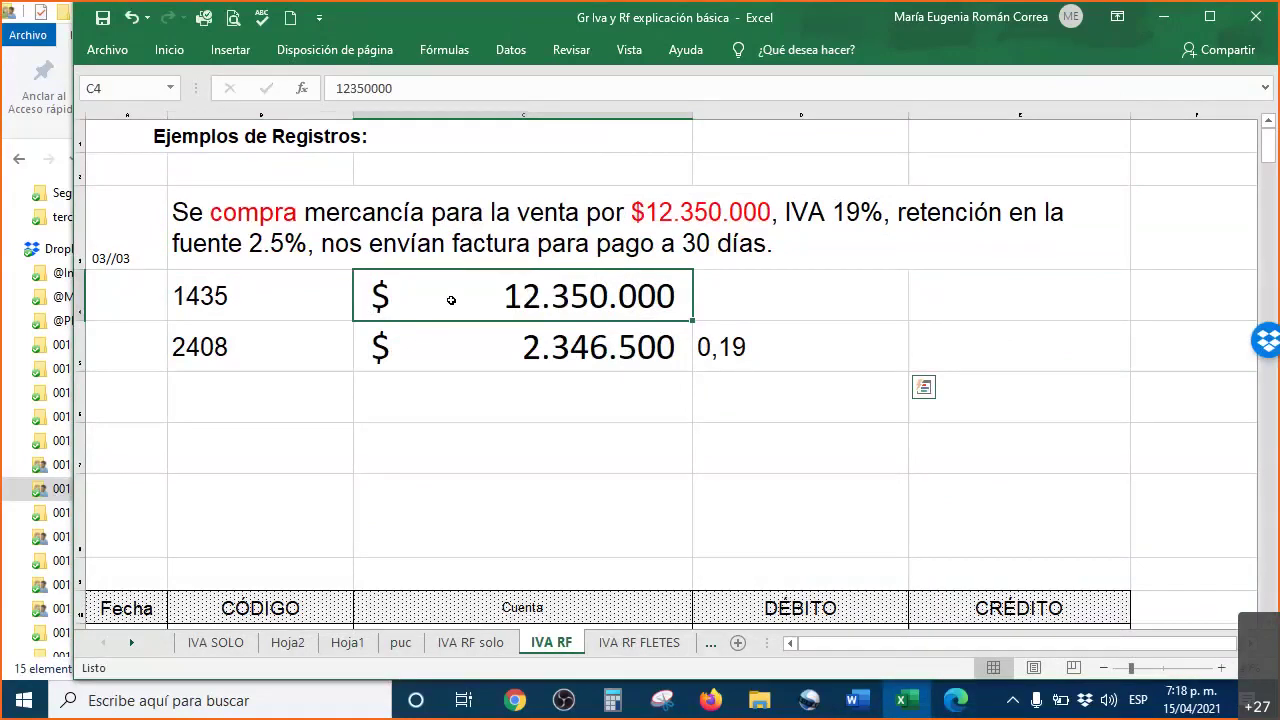
- Enter the withholding account code 2365 in B6, below code 2408, and select the three account codes
click(278, 409)
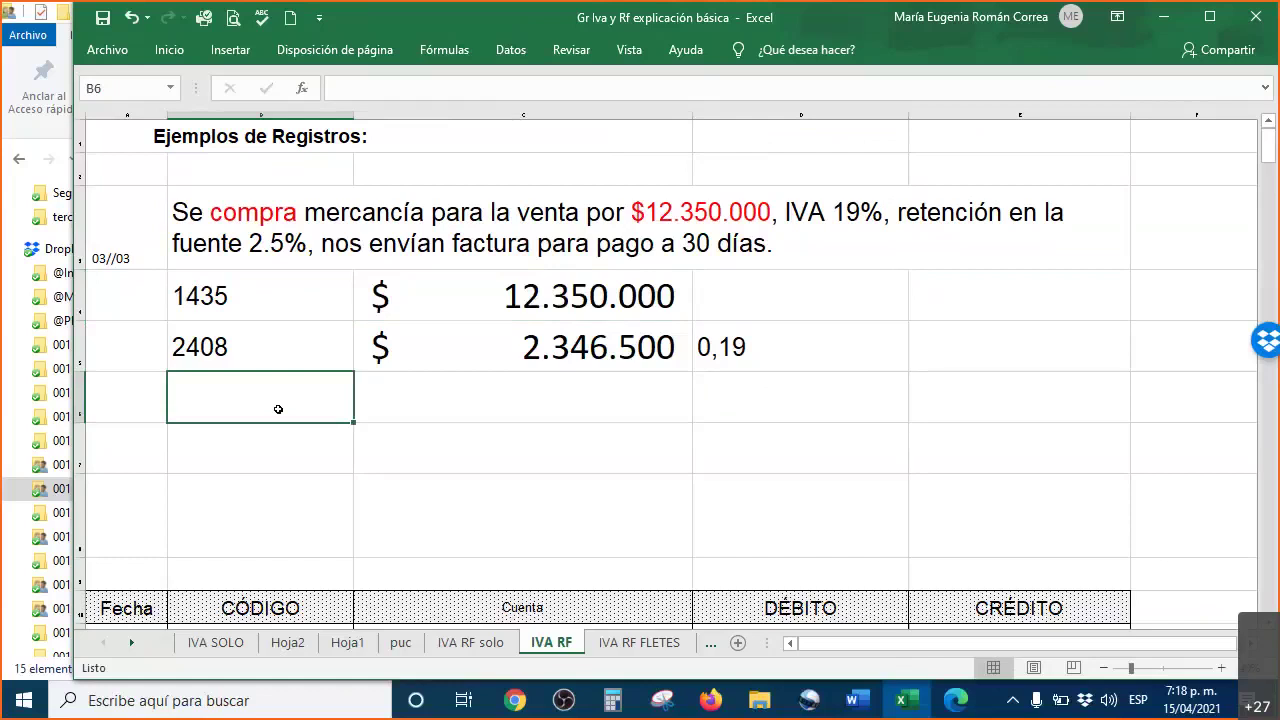
text(2365)
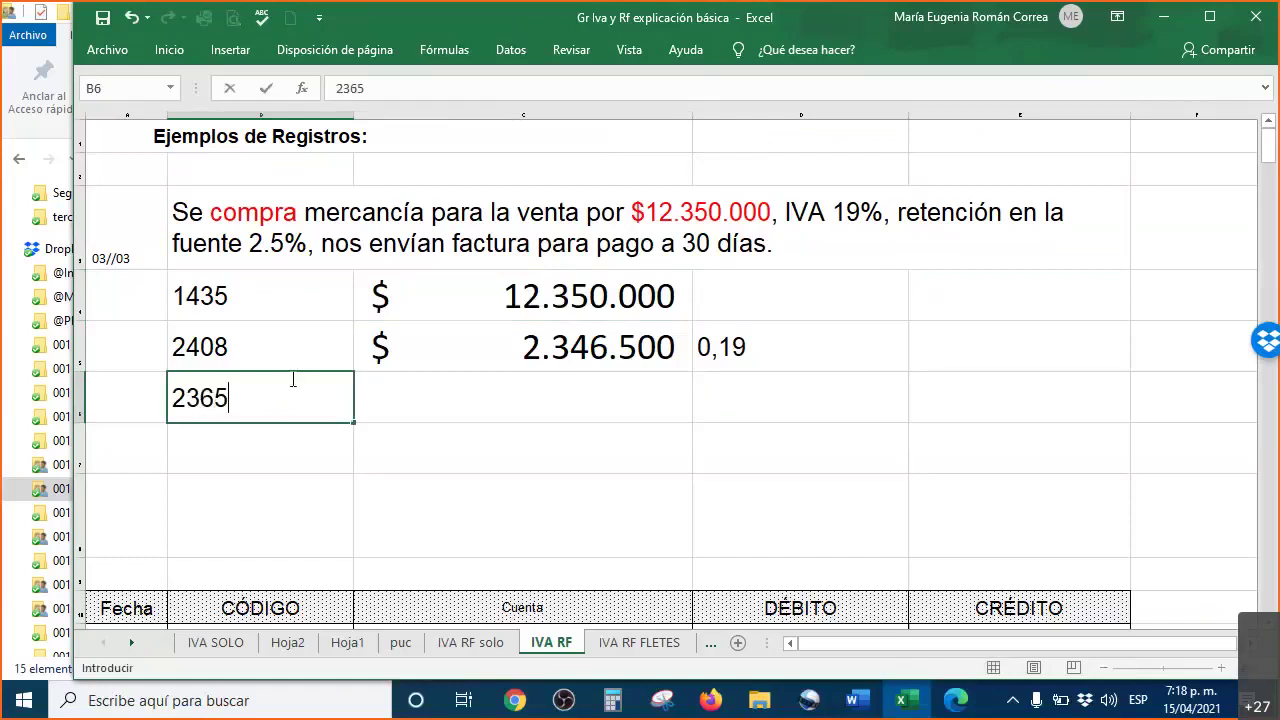
key(Return)
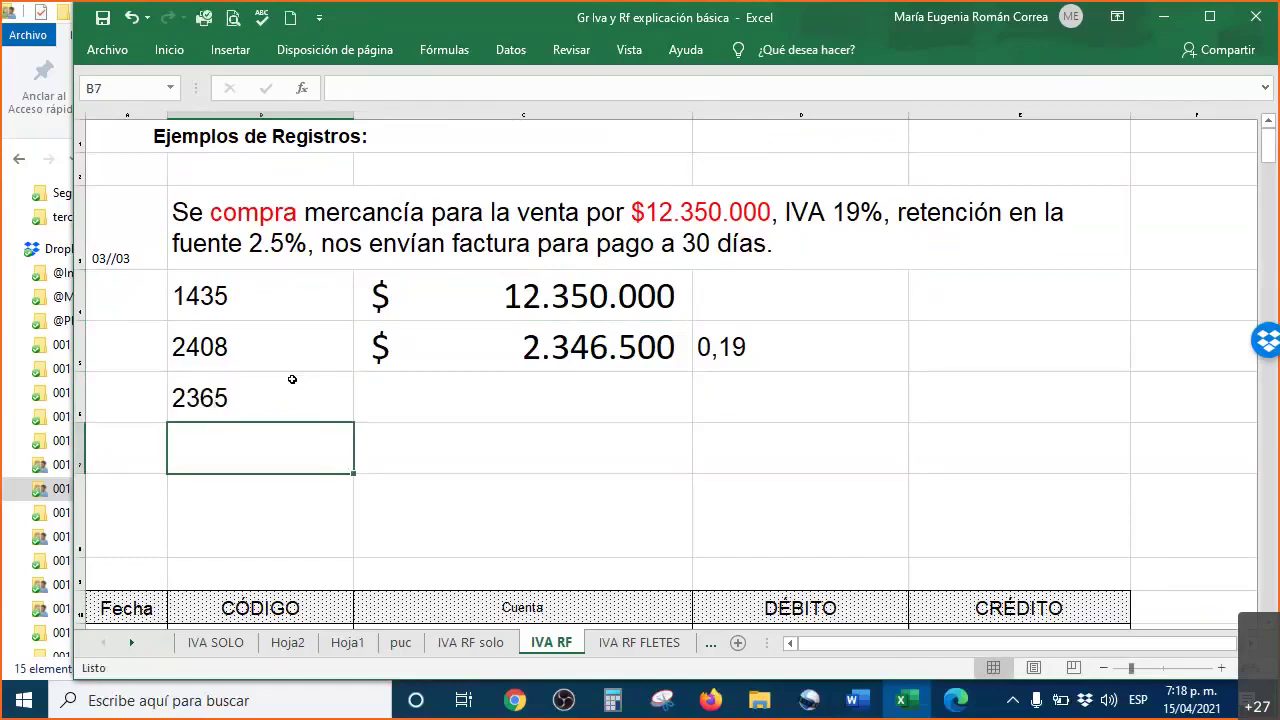
click(266, 397)
drag(251, 285, 274, 394)
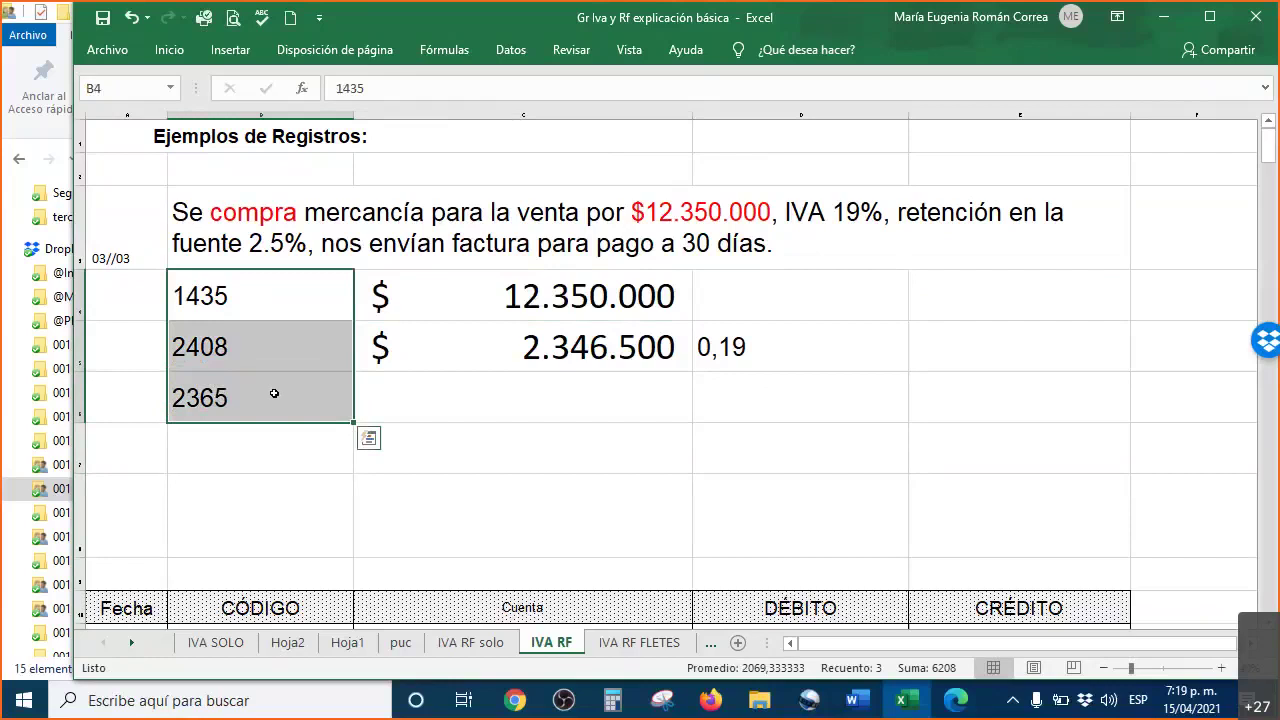
- Check the general purchases rate in the retention table PDF, then return to the Excel workbook and enter 0,025 in D6
click(956, 700)
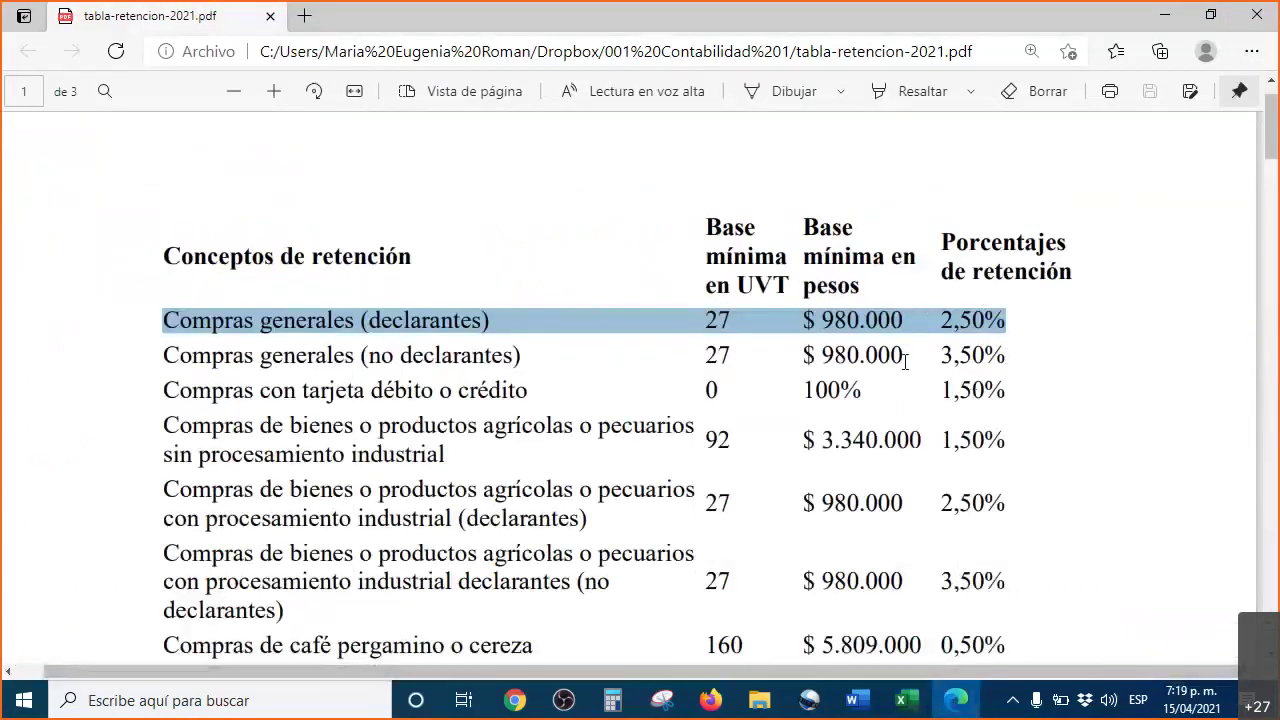
click(908, 706)
text(,02)
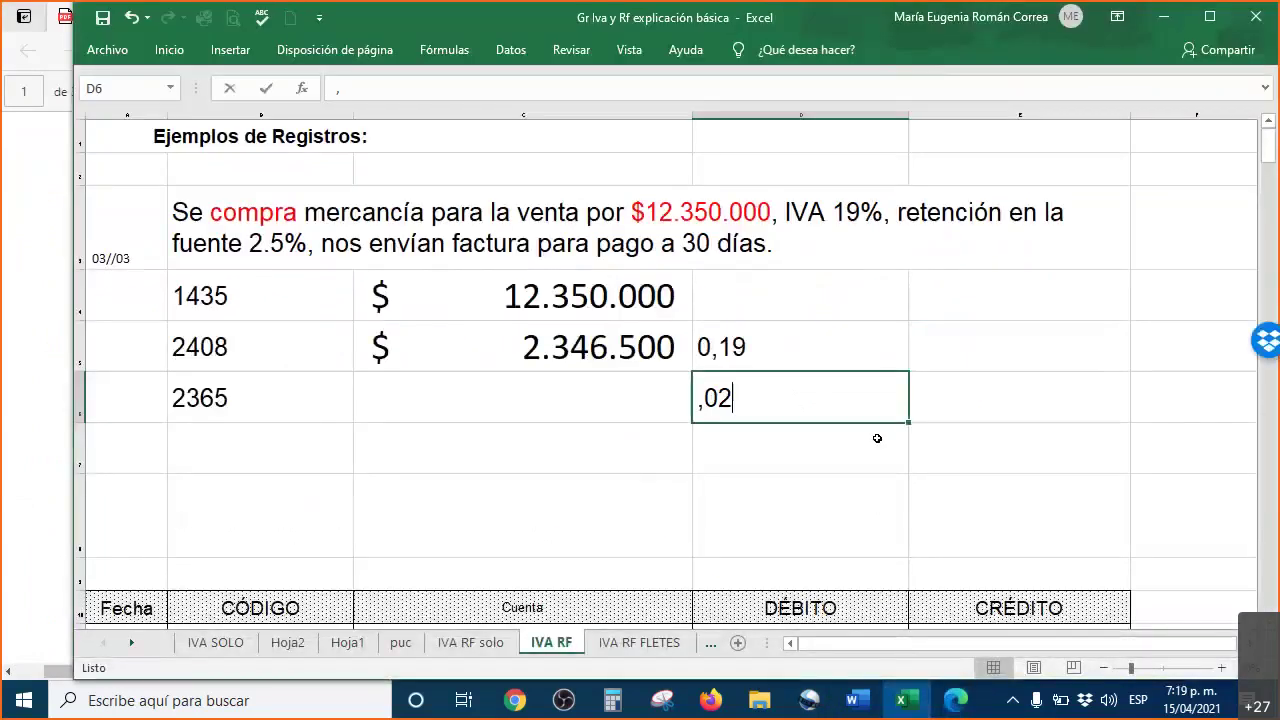
text(5)
key(Return)
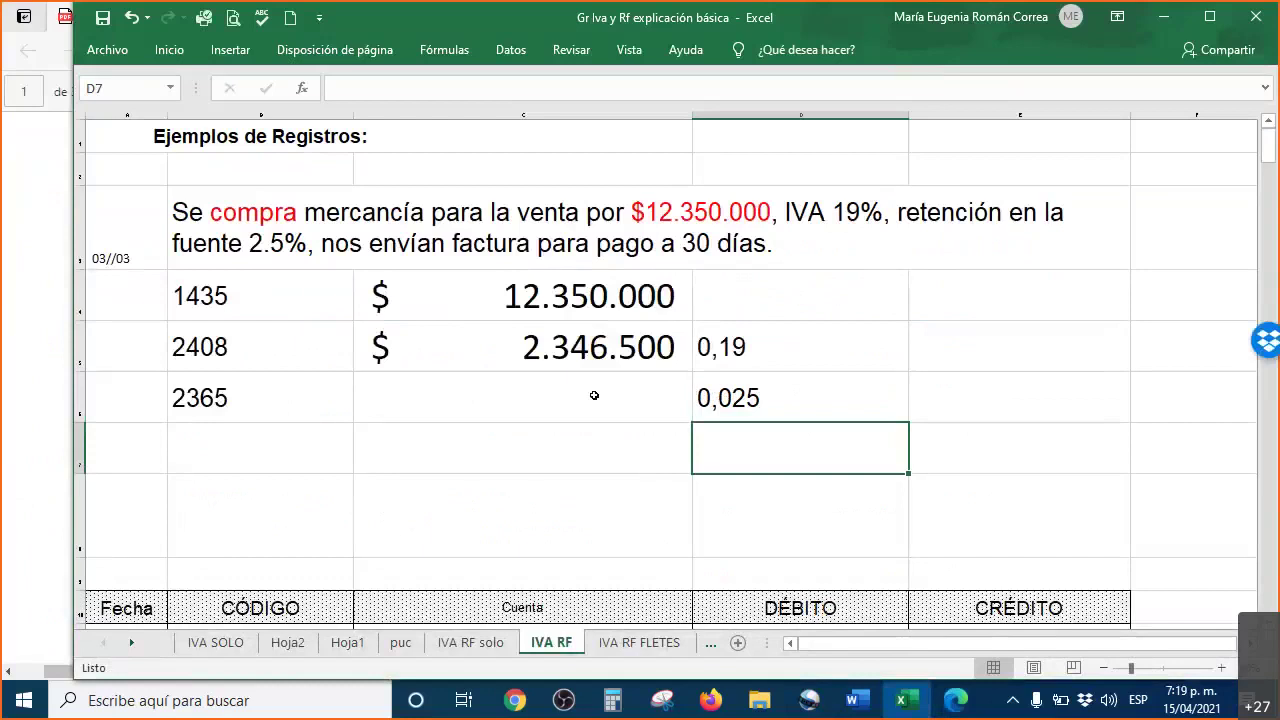
- Color the account code 1435 and its purchase amount in B4:C4 red
click(594, 396)
click(1045, 402)
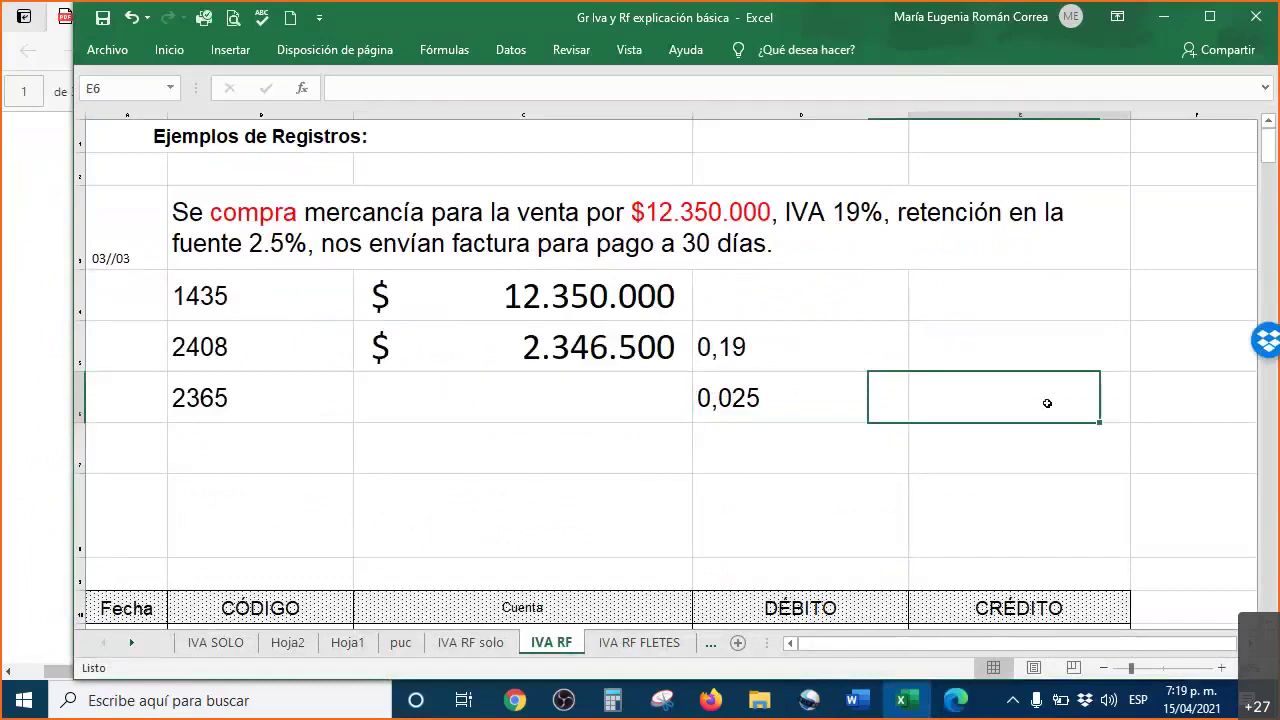
click(604, 293)
drag(243, 300, 512, 300)
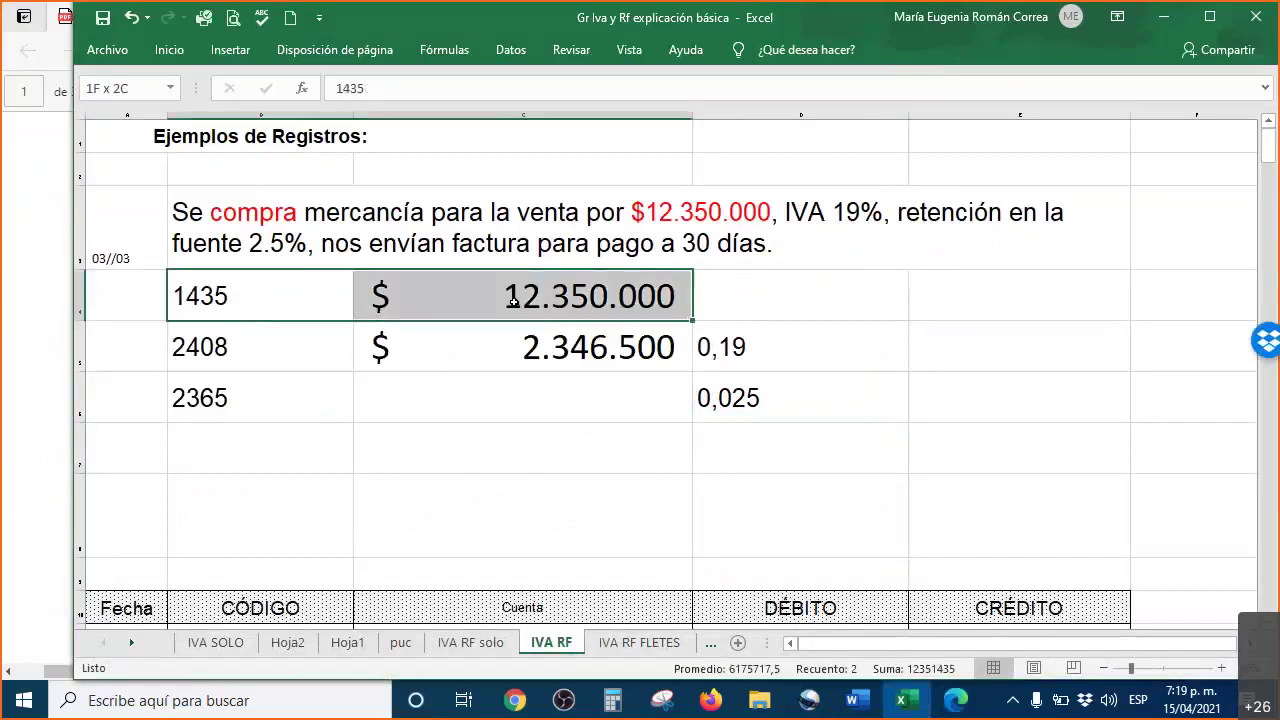
right_click(512, 300)
click(628, 193)
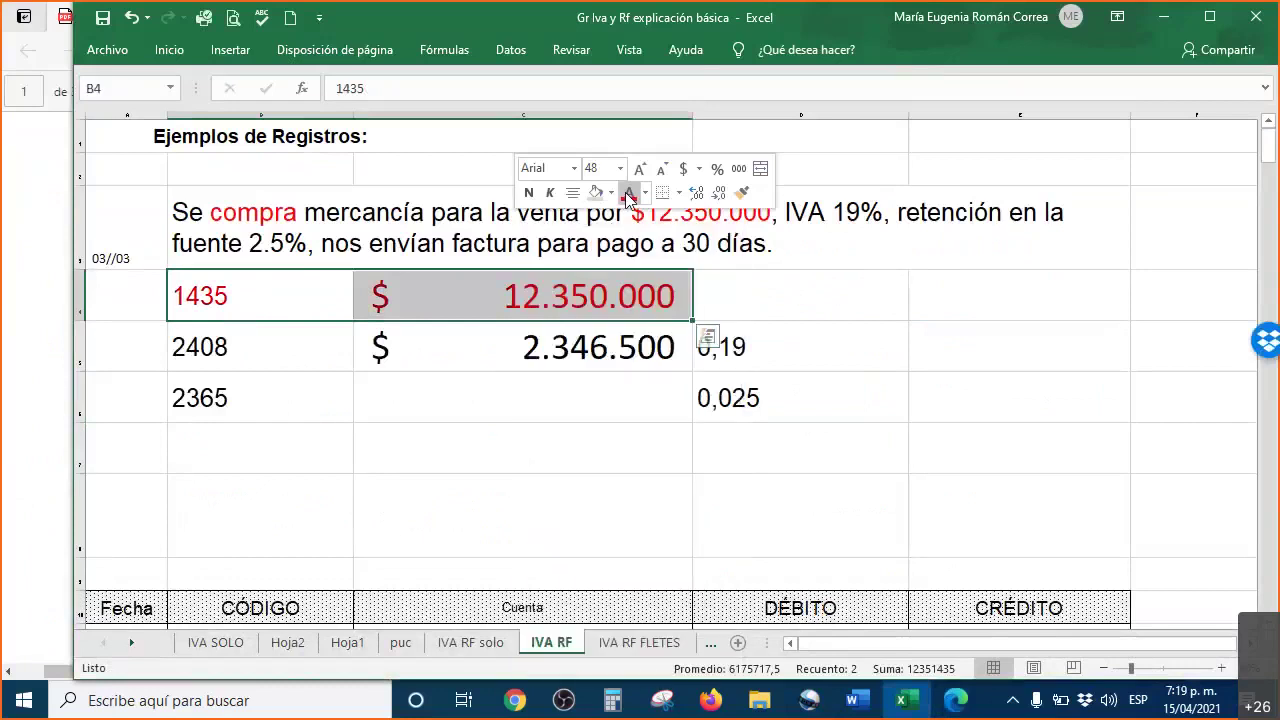
click(549, 396)
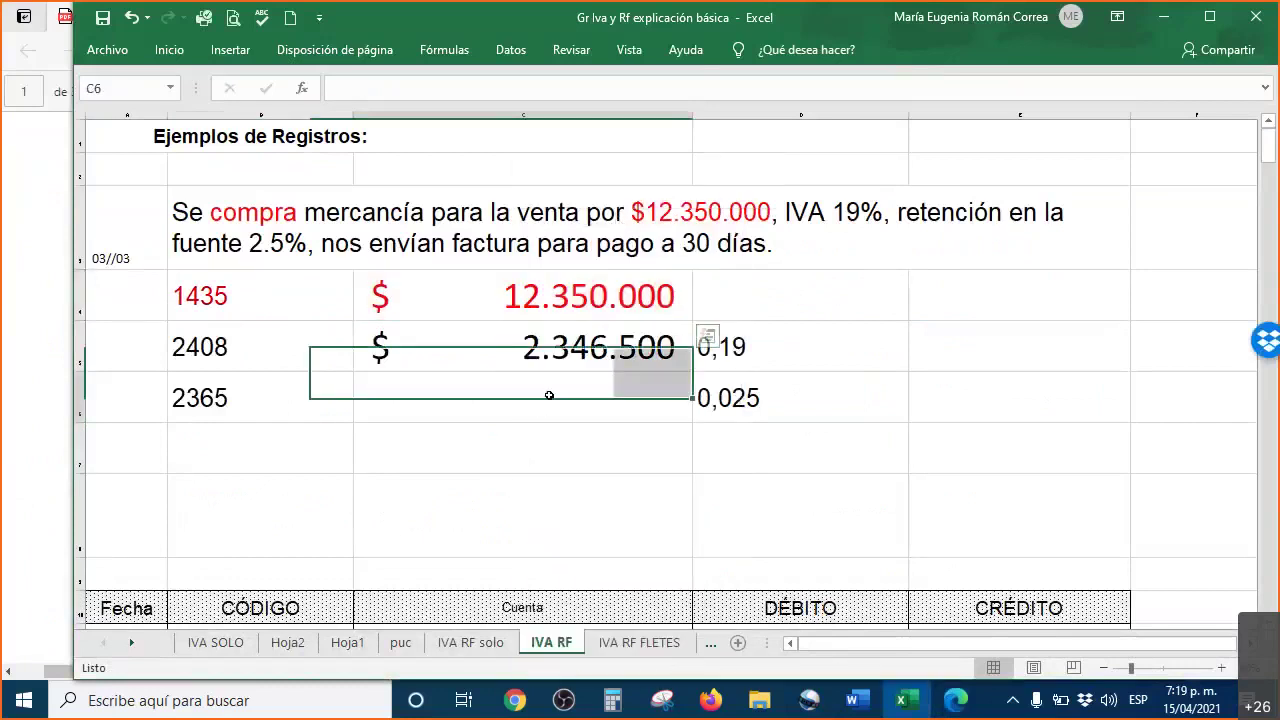
click(566, 296)
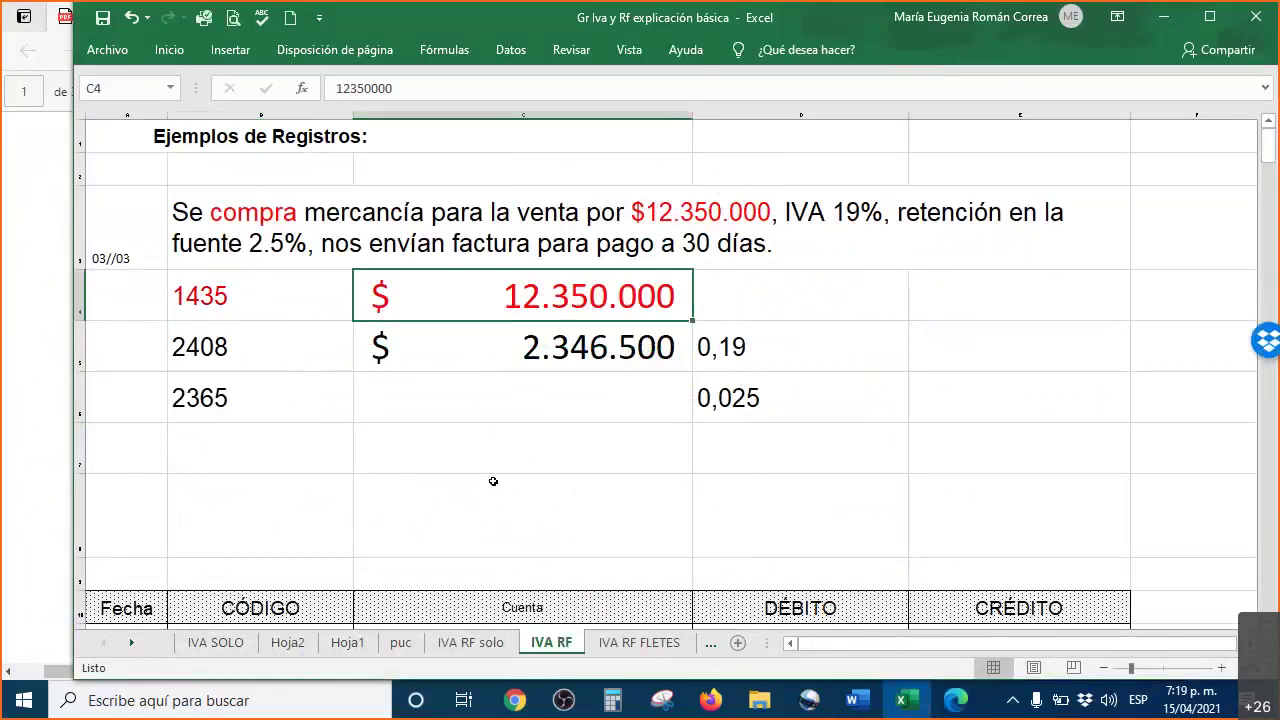
- Format the VAT and withholding rates in D5:D6 as percentages with two decimals and enlarge their font to size 28
click(770, 401)
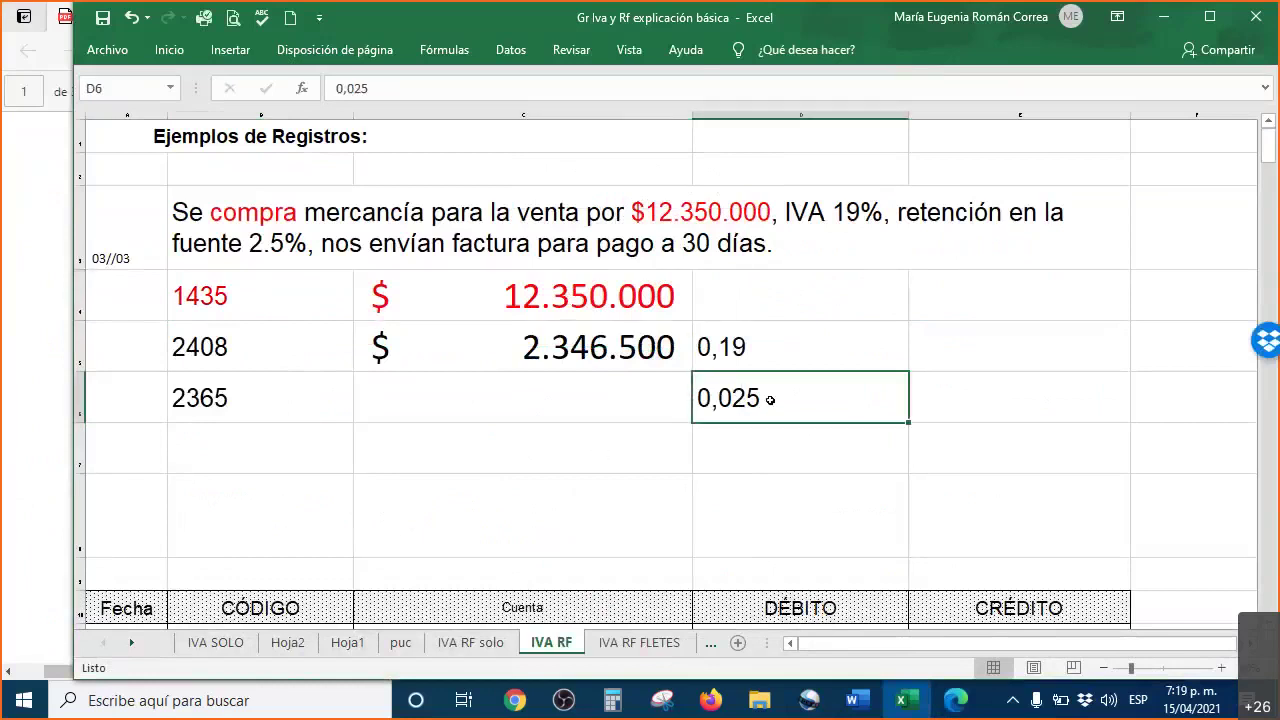
drag(766, 334, 771, 397)
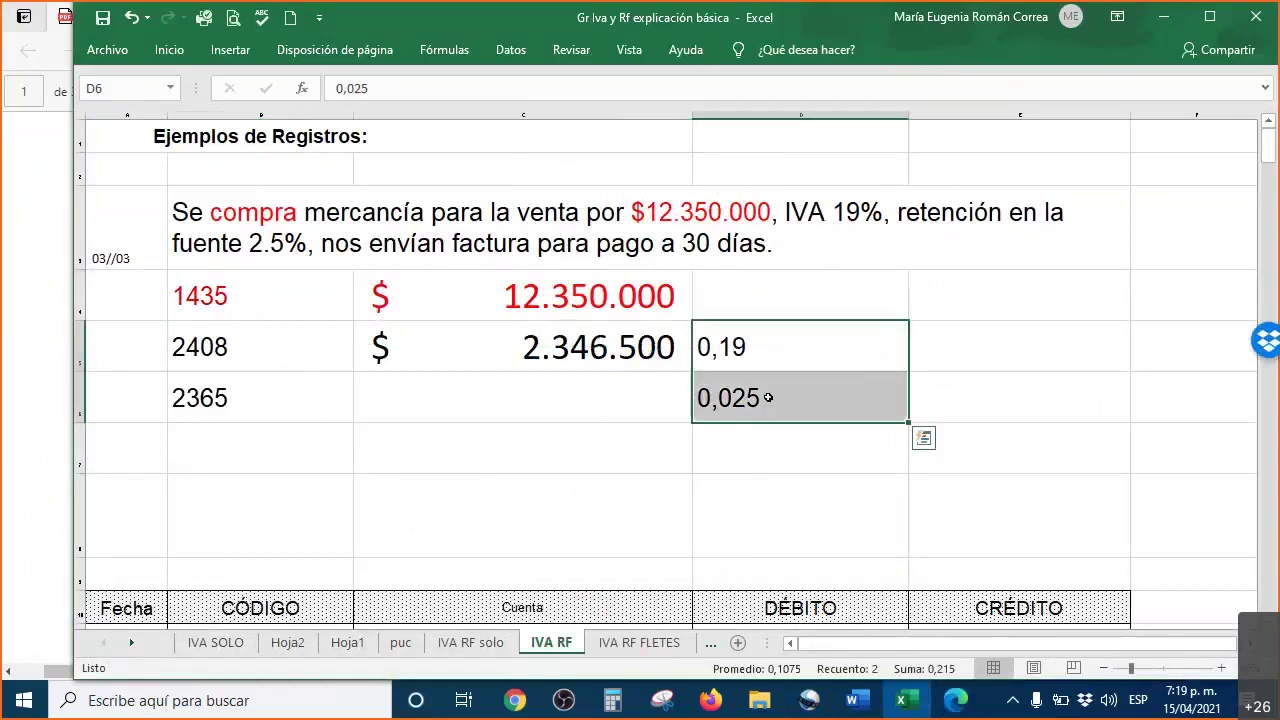
right_click(771, 397)
click(971, 168)
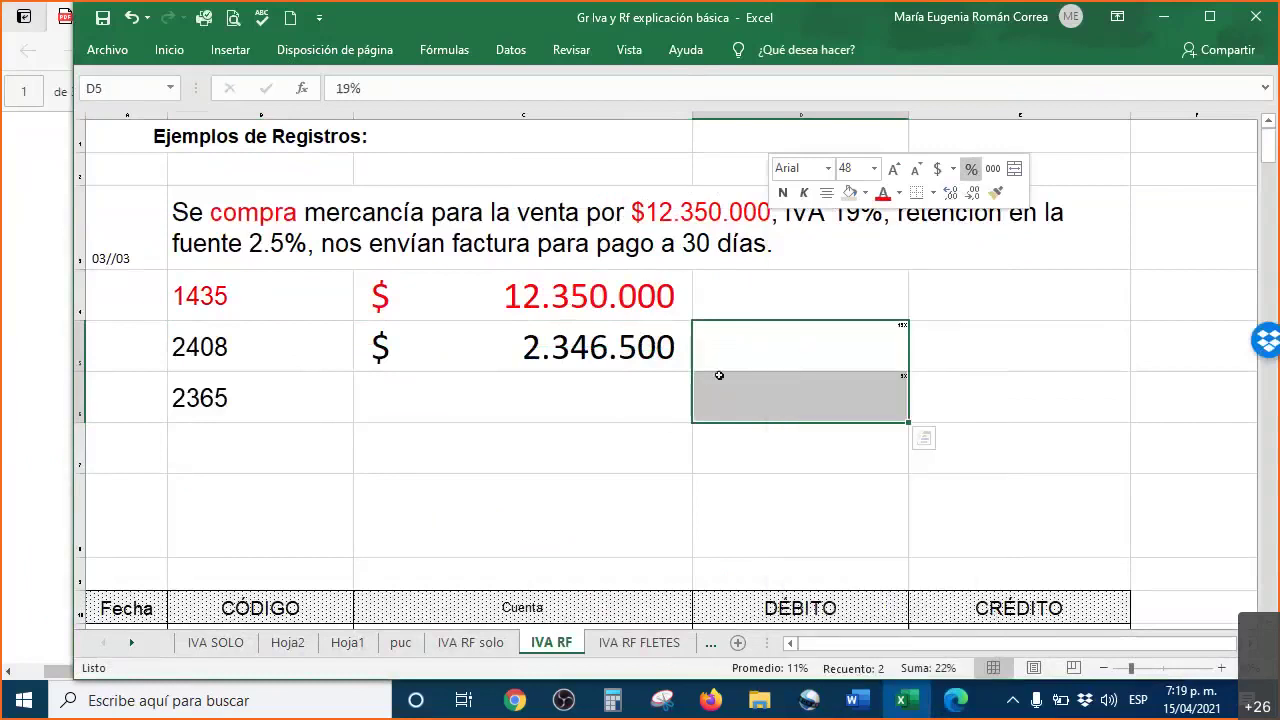
click(894, 168)
click(894, 168)
click(894, 168)
click(894, 168)
click(894, 168)
click(894, 168)
click(894, 168)
click(894, 168)
click(894, 168)
click(949, 192)
click(949, 192)
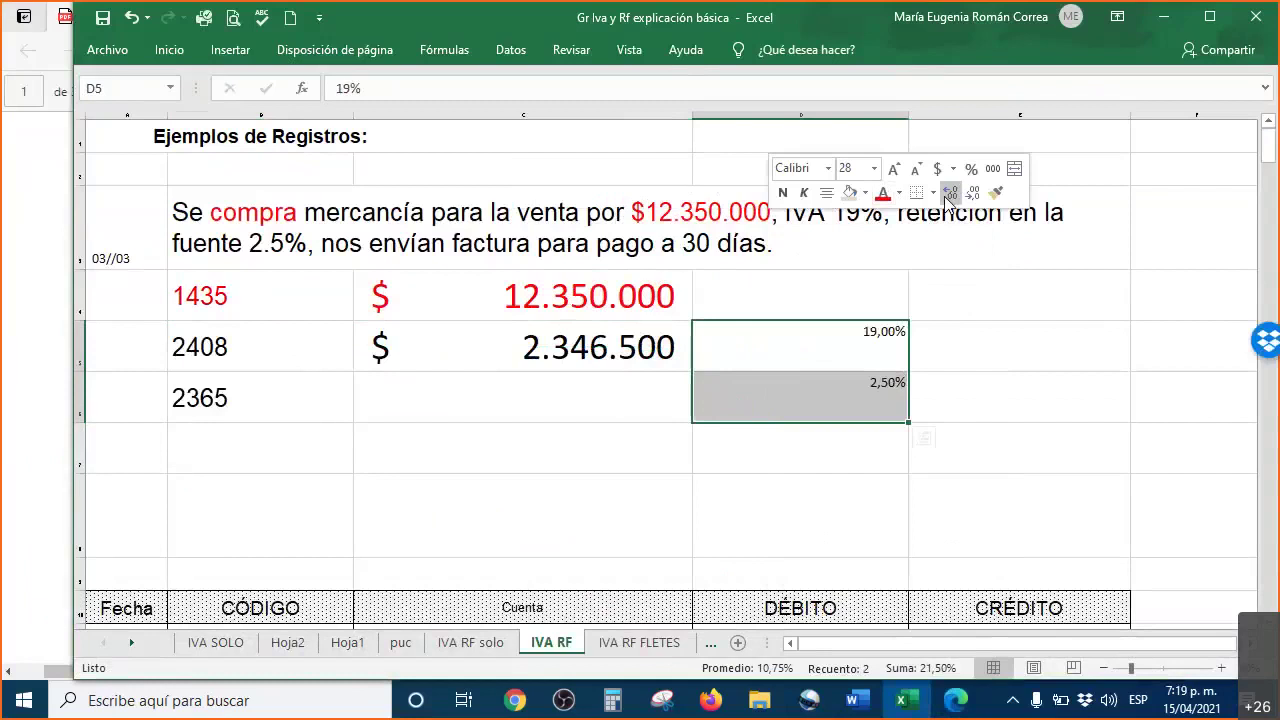
- Calculate the withholding amount in C6 by multiplying the purchase amount in C4 by the rate in D6
click(586, 400)
text(+C4*)
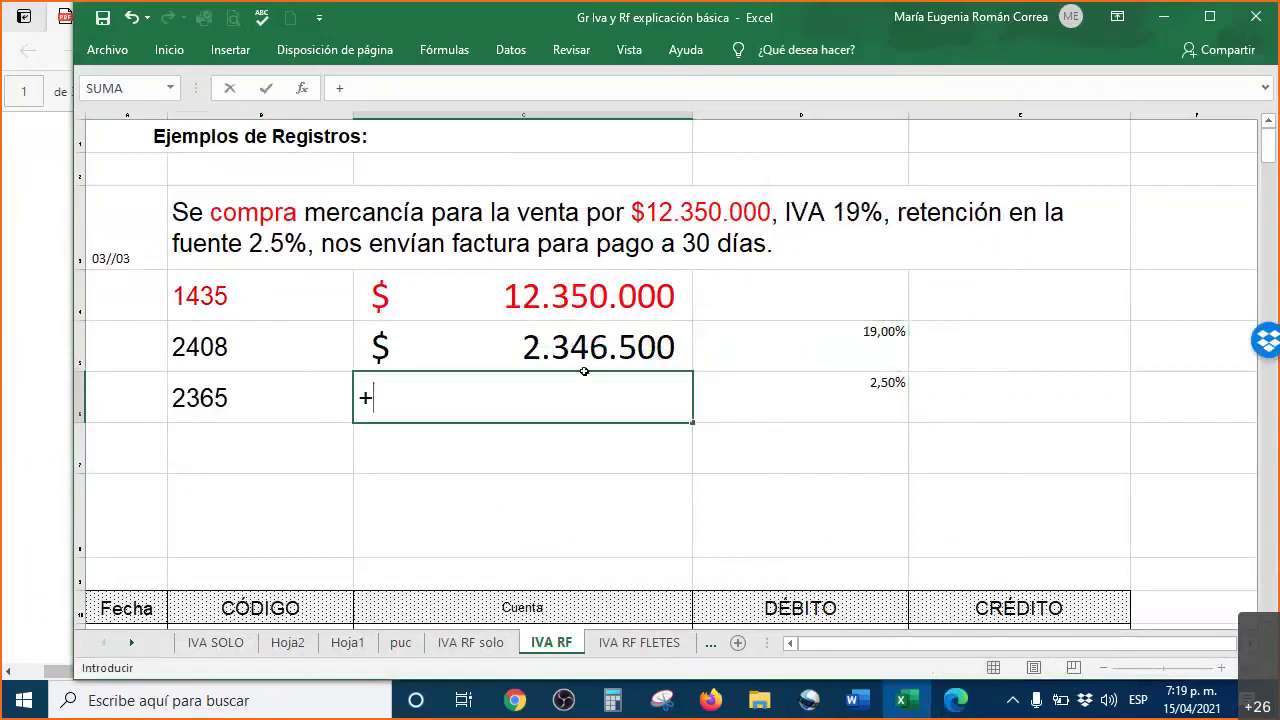
click(630, 277)
text(*)
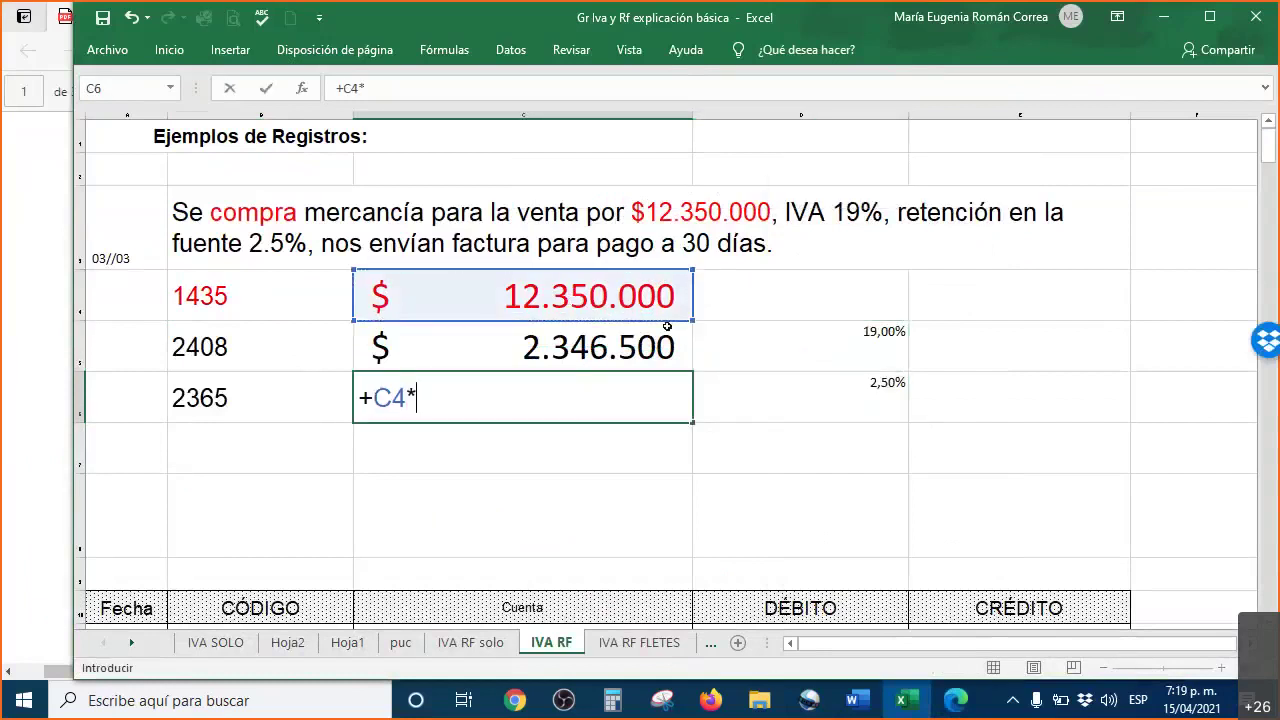
click(828, 399)
key(Return)
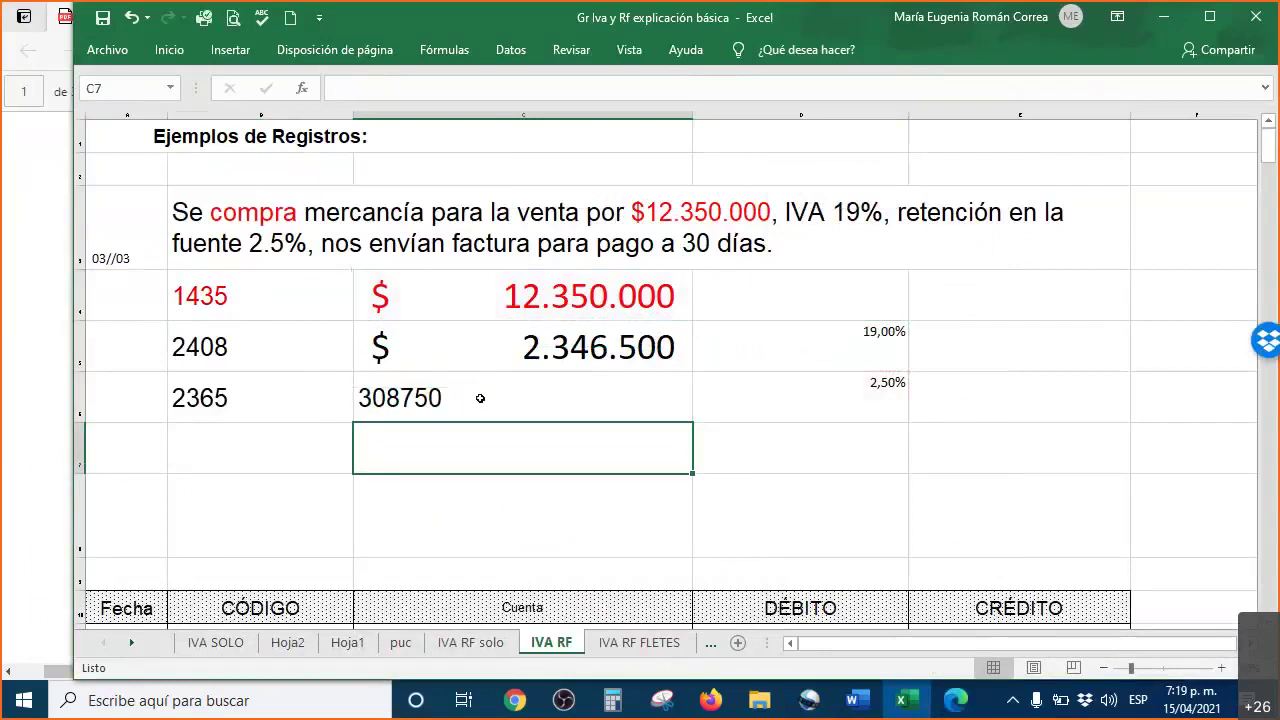
- Format the withholding amount in C6 as currency without decimals and enlarge its font to size 72
right_click(480, 404)
click(651, 167)
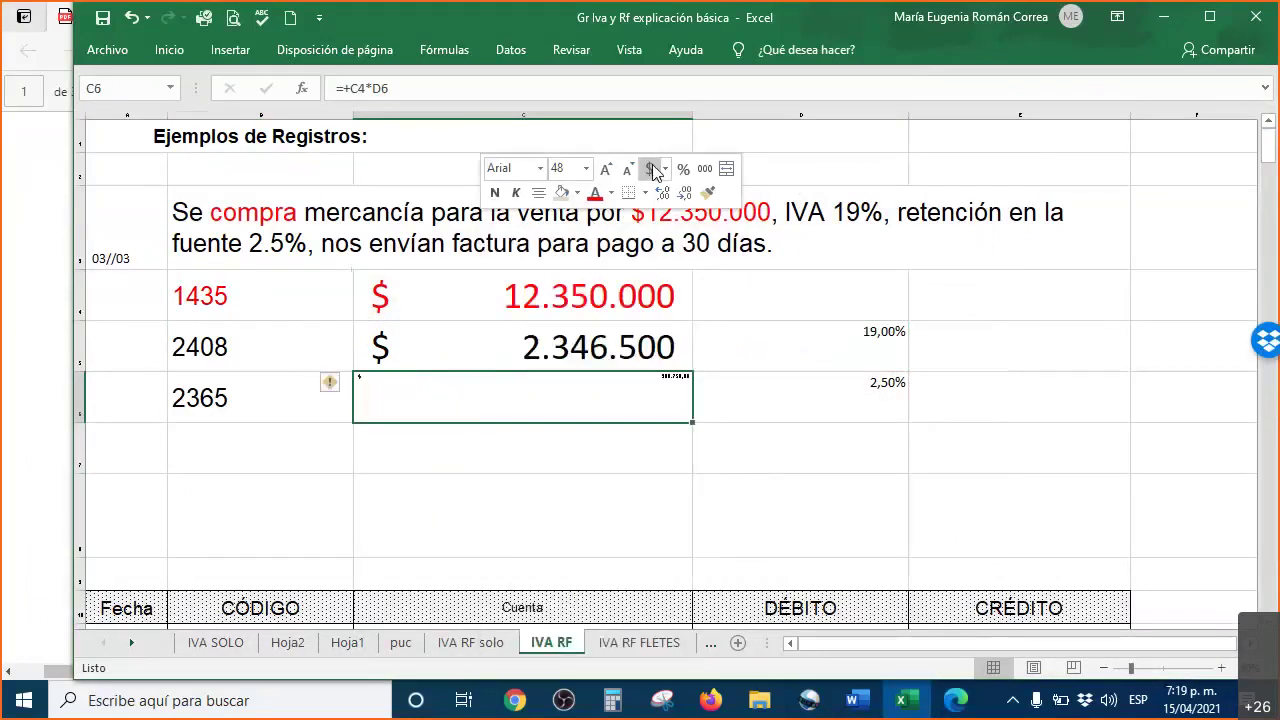
click(687, 192)
click(606, 170)
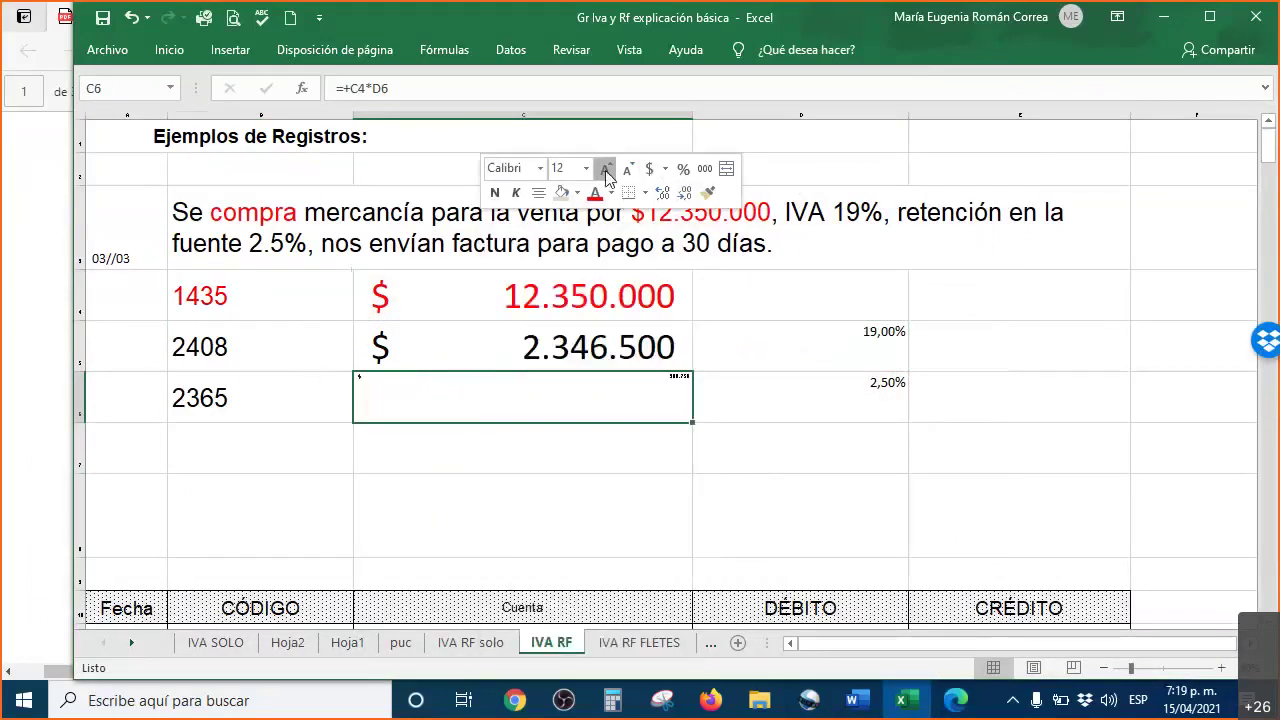
click(606, 170)
click(606, 170)
click(606, 170)
click(606, 170)
click(606, 170)
click(606, 170)
click(606, 170)
click(606, 170)
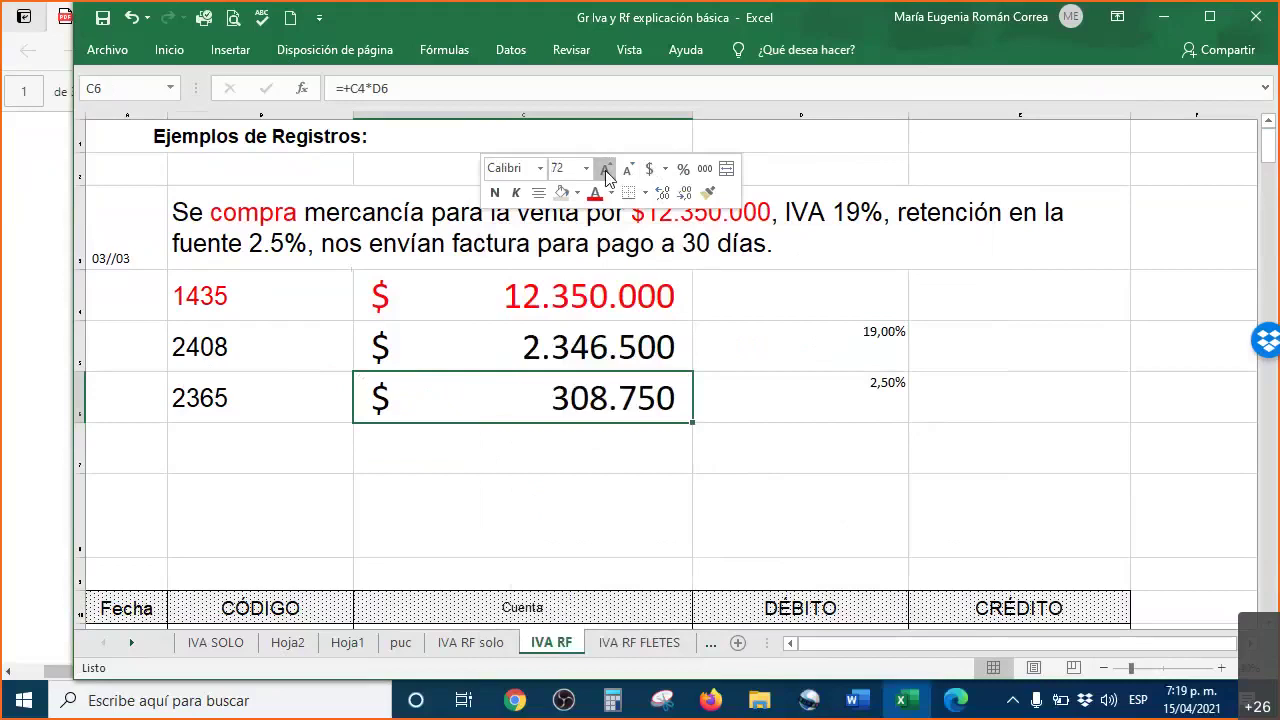
- Make the withholding amount in C6 negative by changing its formula to =-C4*D6
click(352, 91)
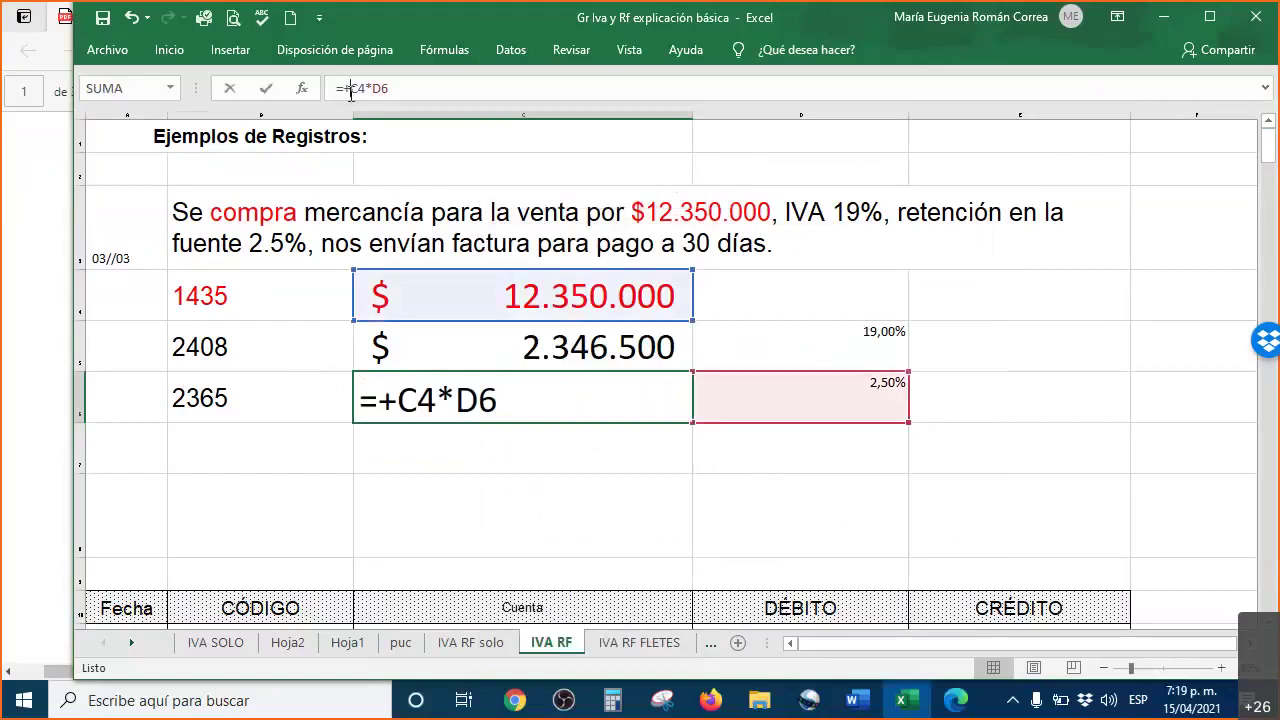
key(BackSpace)
text(-)
key(Return)
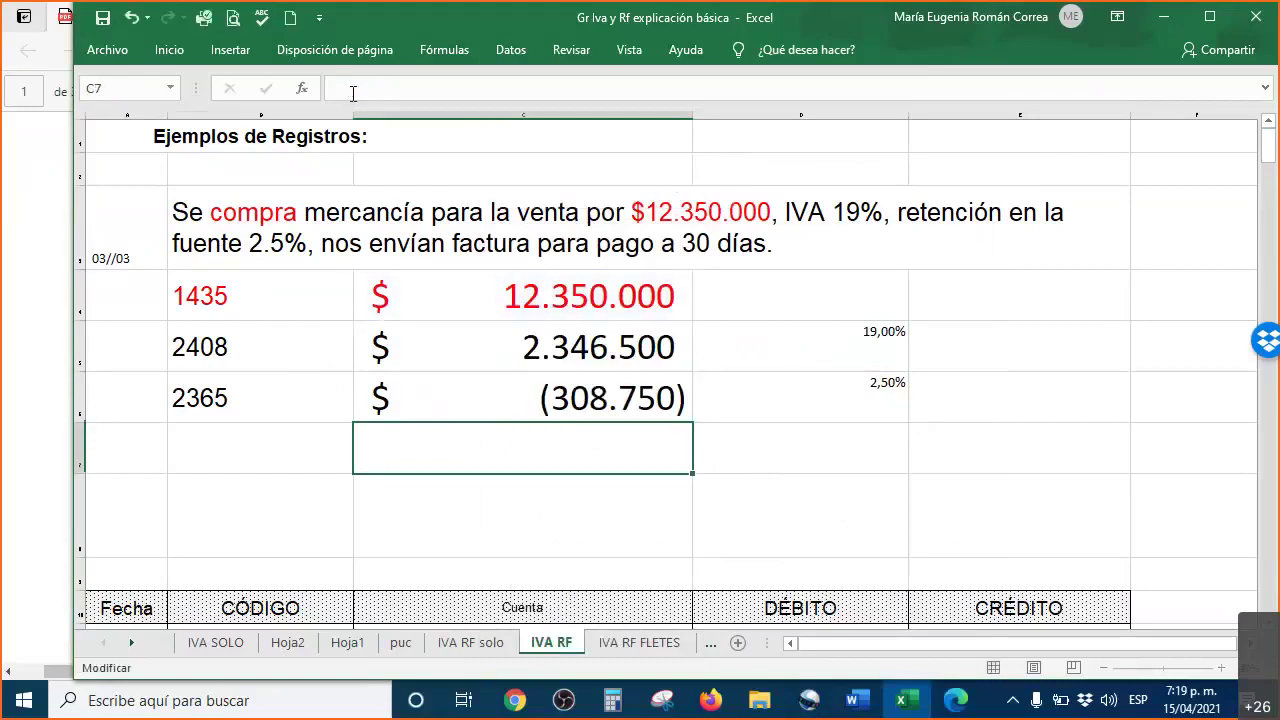
key(Up)
- Add the note "Pasivo - deuda" in E6, on the row of account 2365
drag(171, 397, 553, 401)
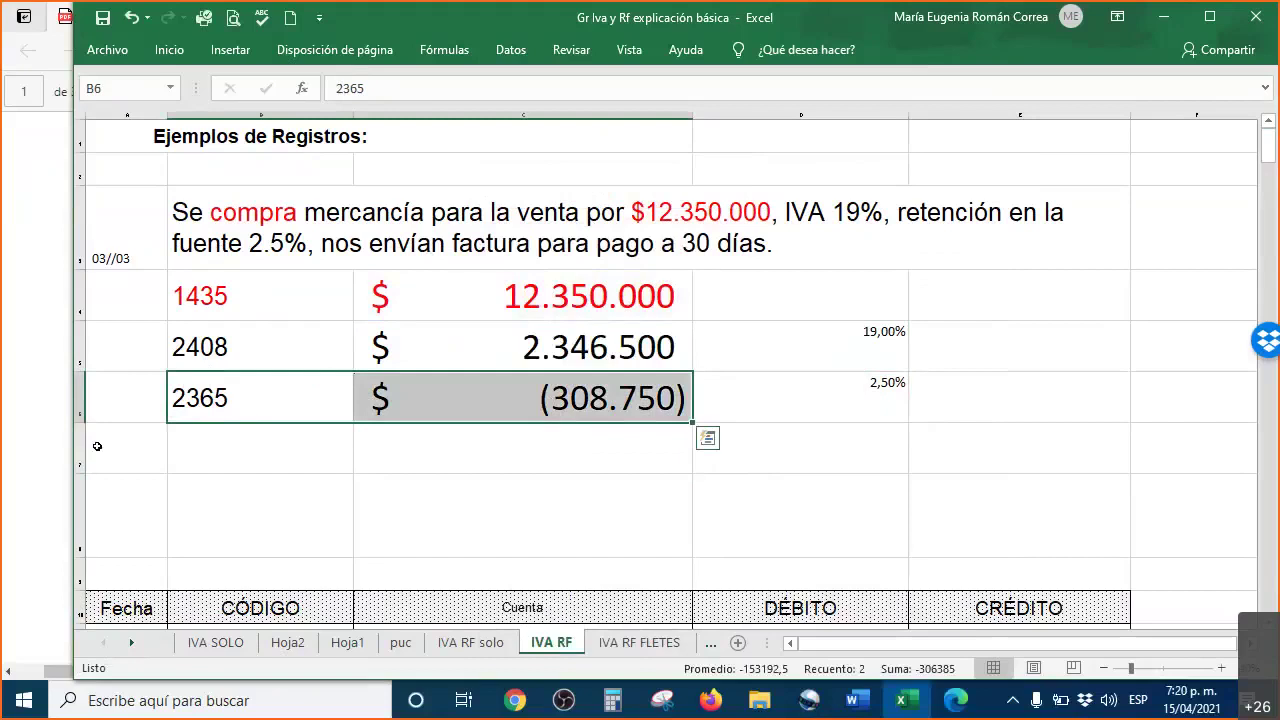
drag(760, 400, 943, 414)
click(943, 395)
text(Pasivo - deuda)
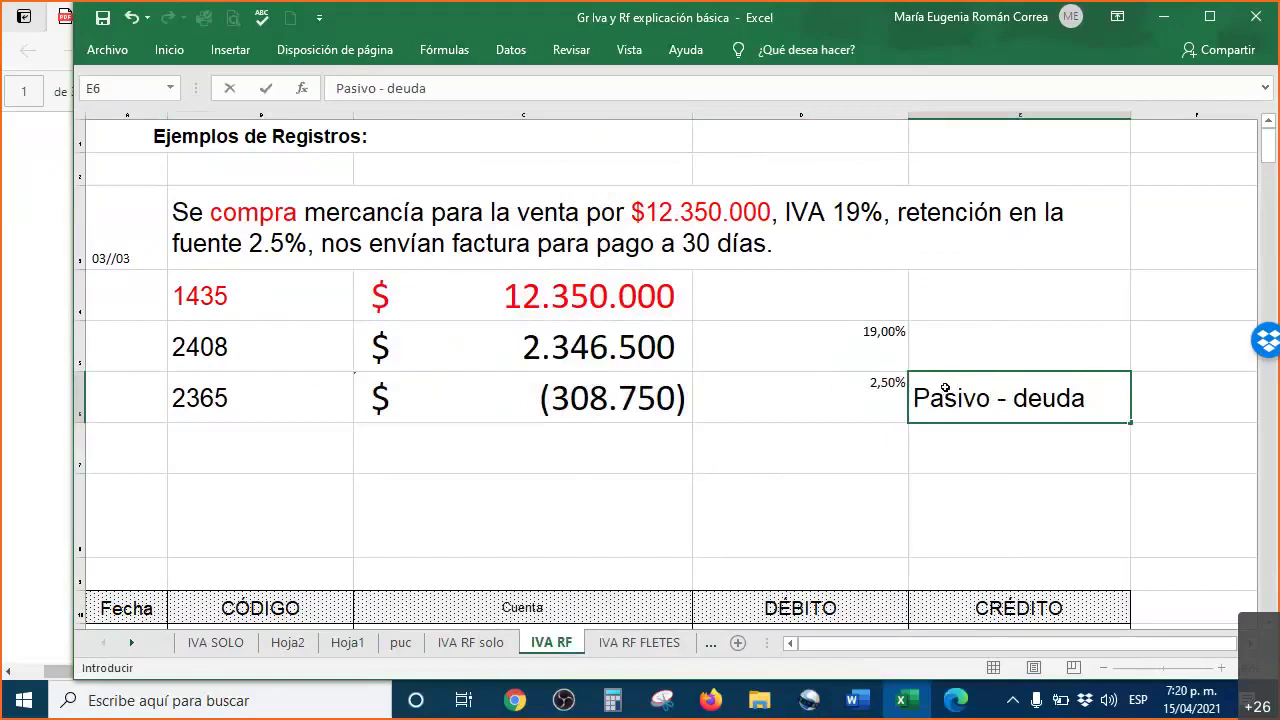
key(Return)
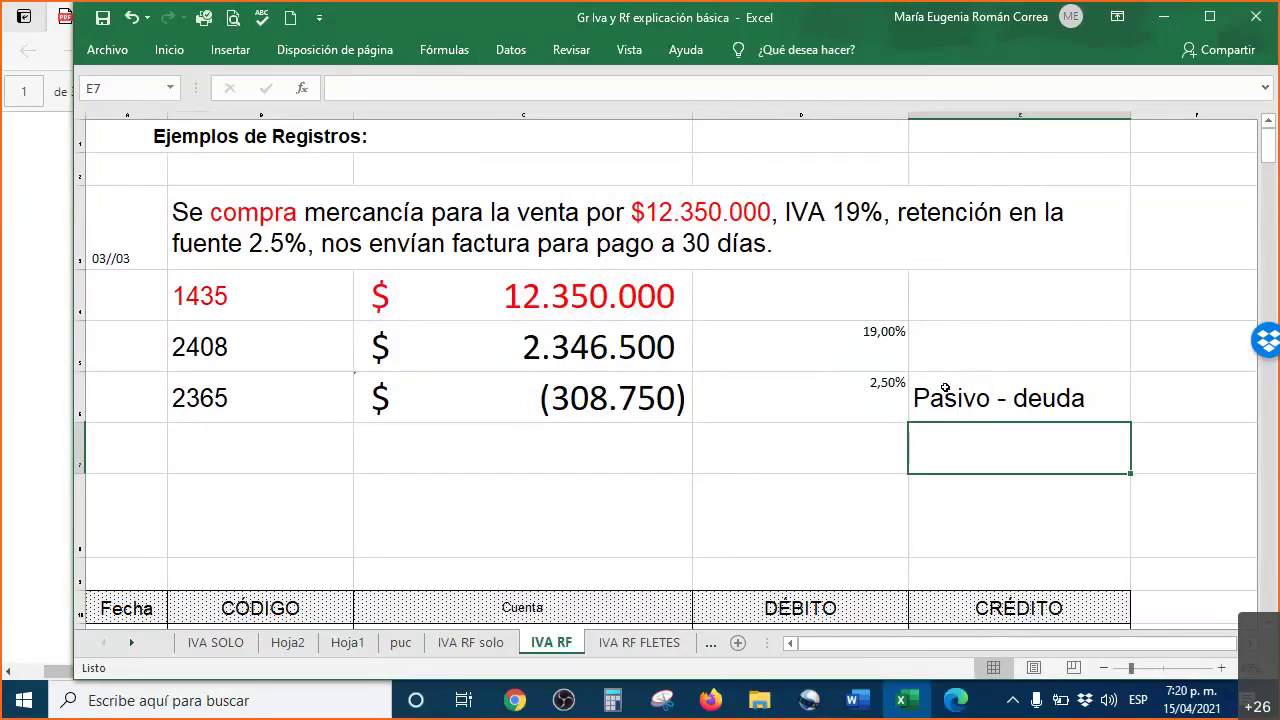
- Enter the example person's first name in A4, beside account code 1435
drag(226, 403, 600, 400)
click(147, 290)
text(Tatita)
key(BackSpace)
key(BackSpace)
text(ana)
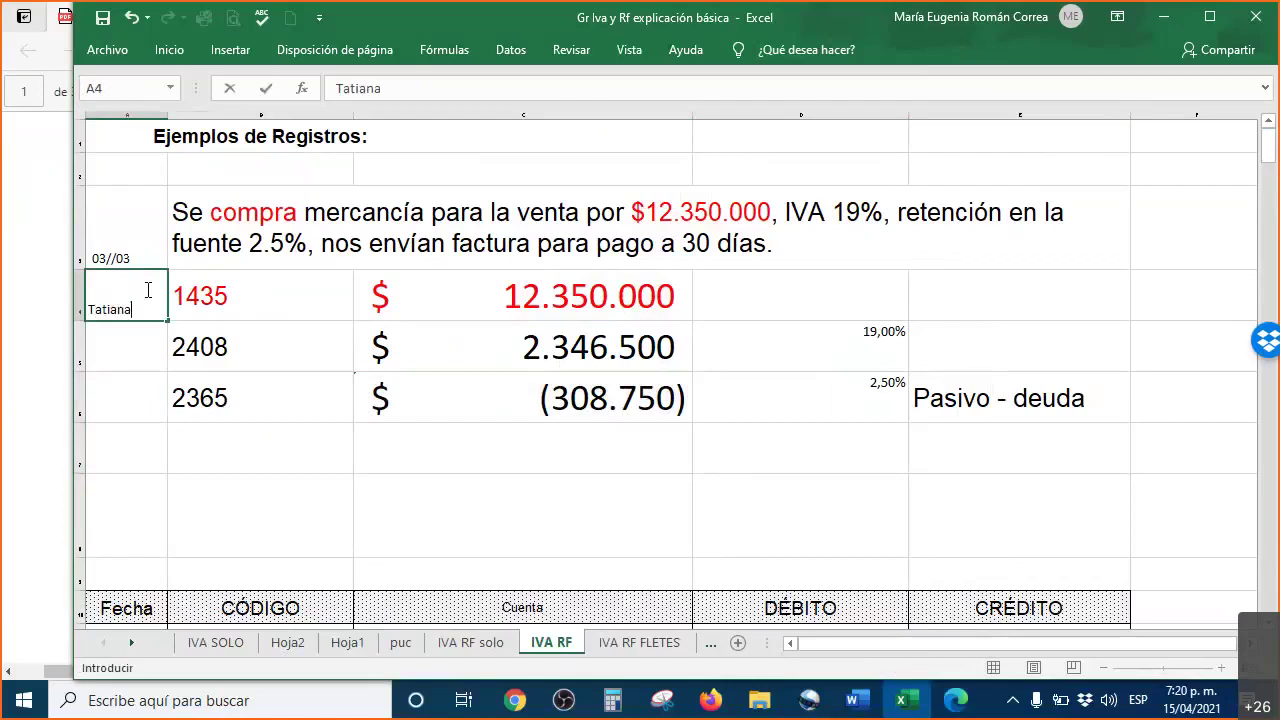
key(Return)
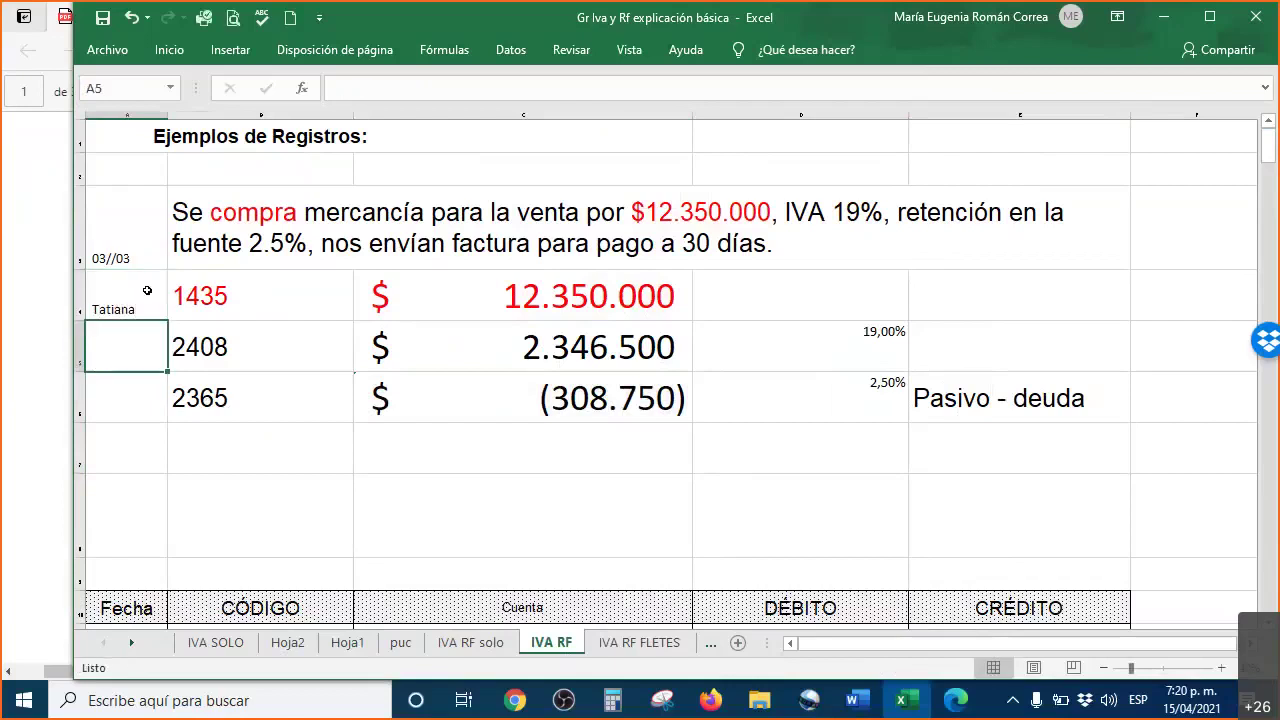
- Examine the merchandise, VAT and withholding lines in rows 4 to 6, ending on the empty code cell B7
drag(184, 296, 491, 289)
click(127, 311)
drag(200, 296, 420, 296)
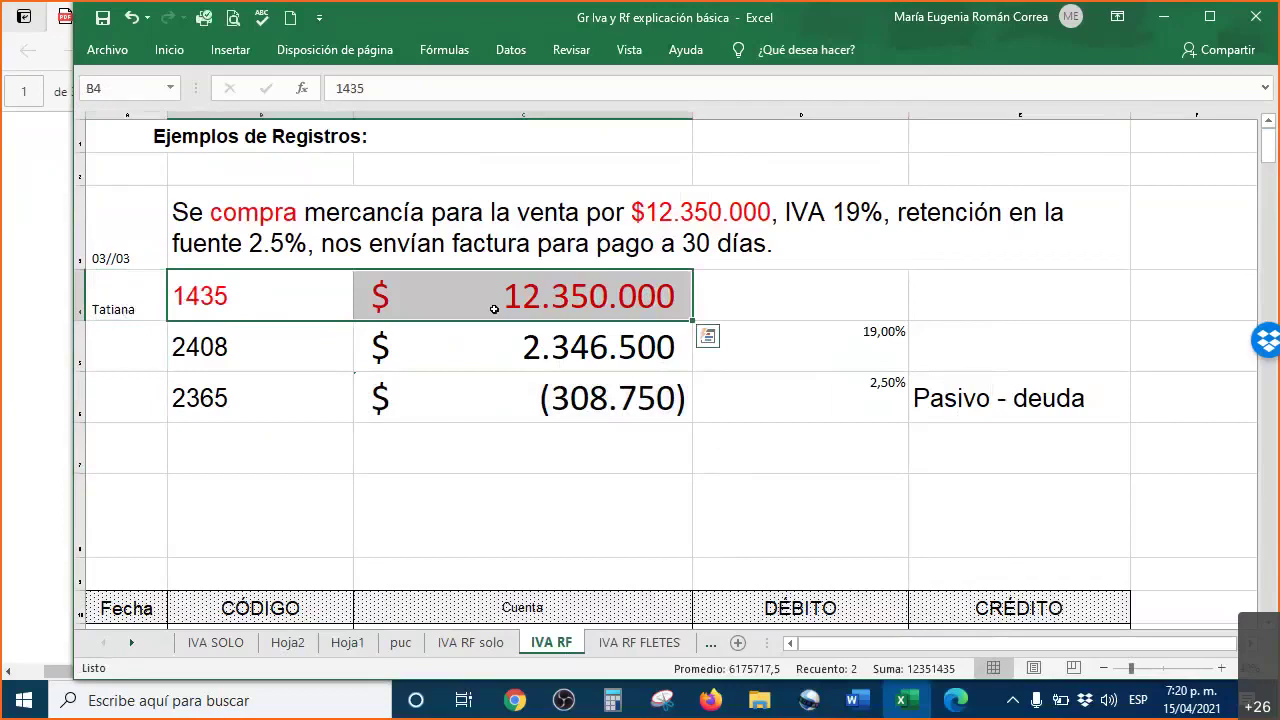
click(420, 297)
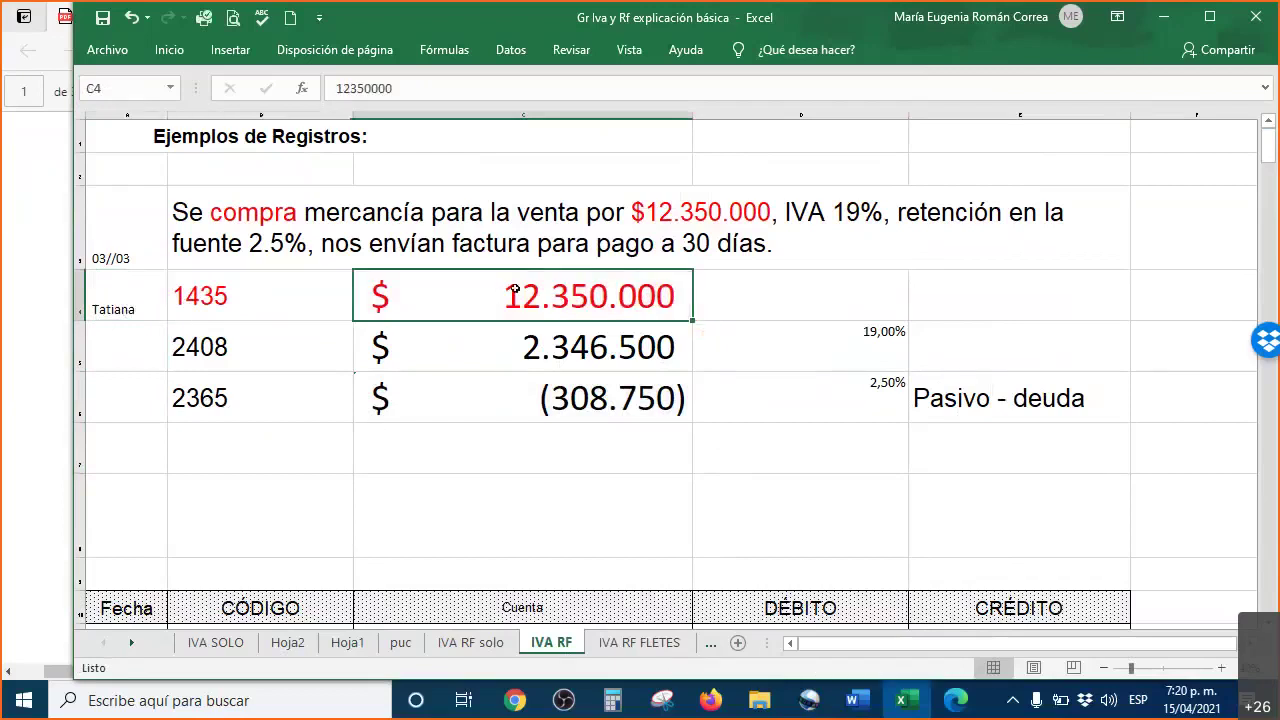
click(516, 354)
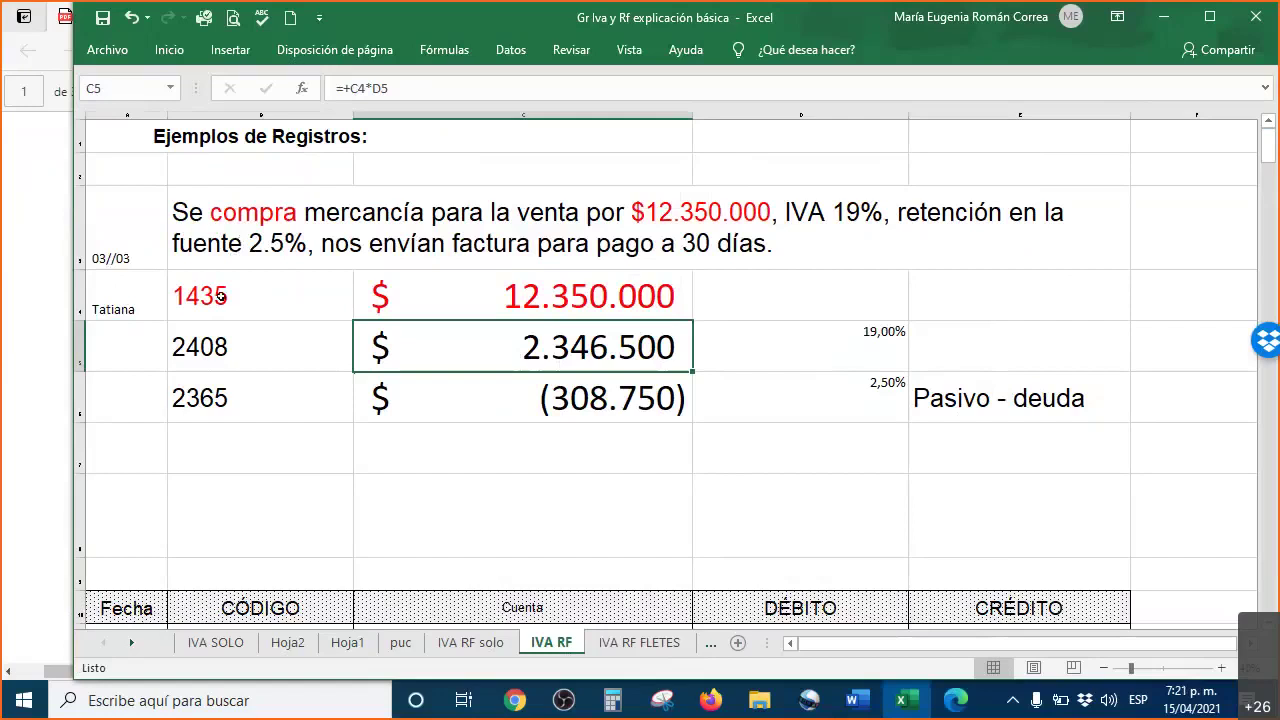
click(148, 398)
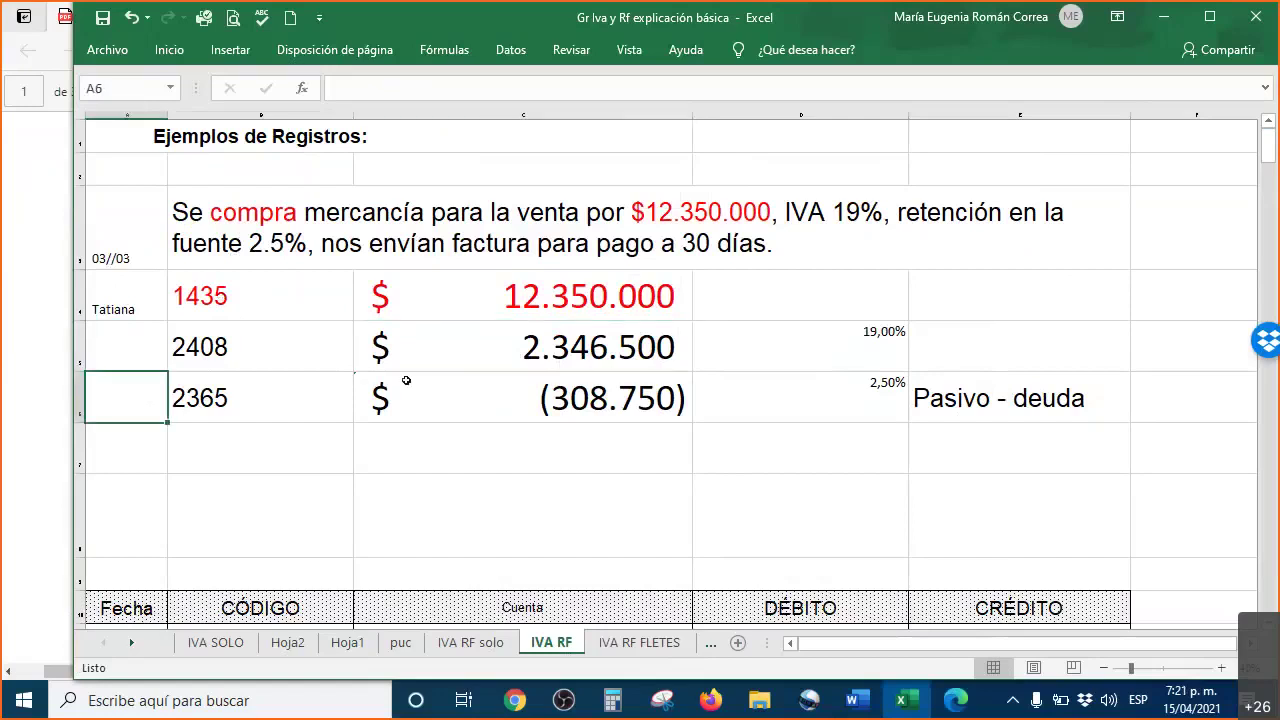
click(237, 402)
drag(362, 412, 597, 405)
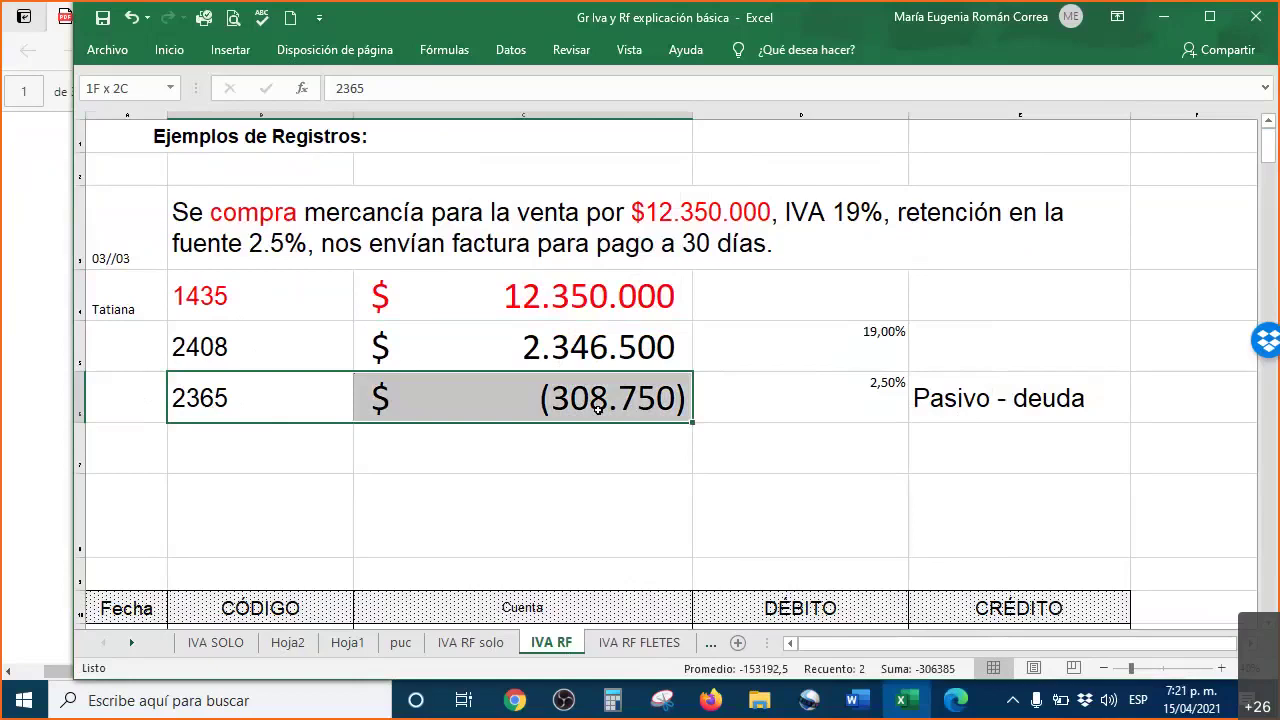
click(260, 457)
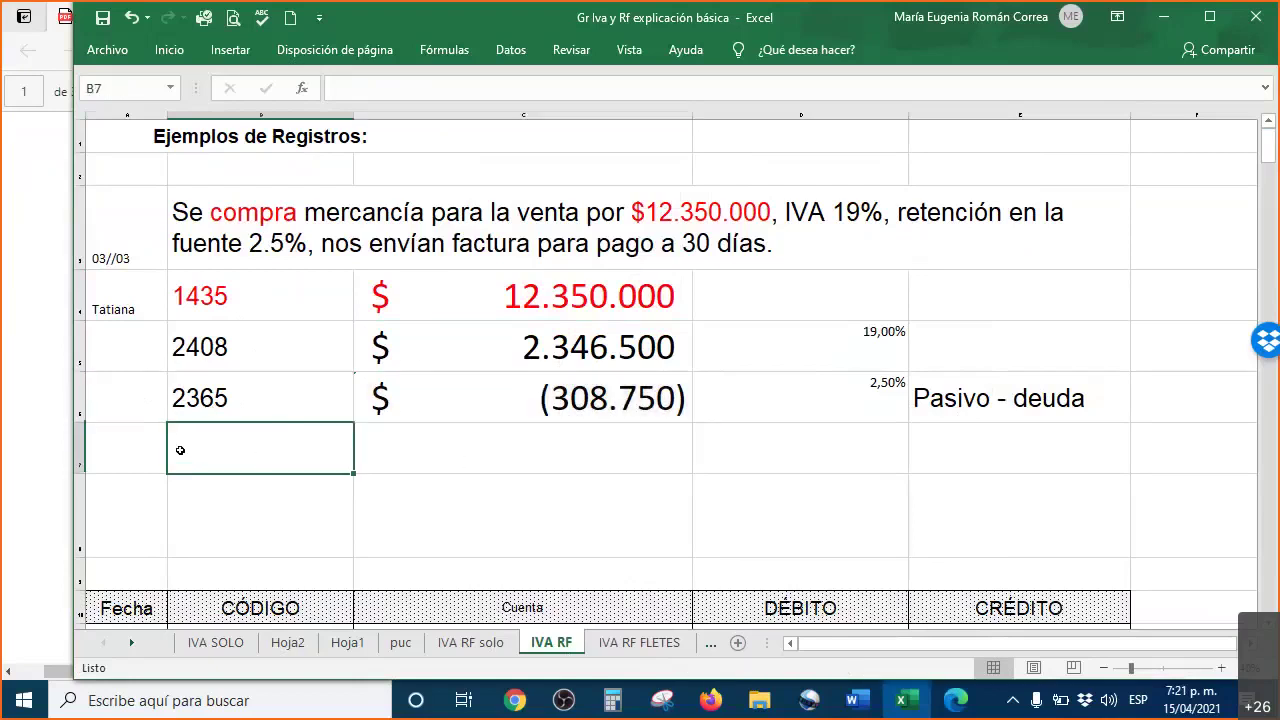
- Label row 7 as "deuda" in cell A7, below the withholding line
click(147, 437)
text(deuda)
key(Tab)
- Calculate the debt in C7 by adding the merchandise, VAT and withholding amounts with +C4+C5+C6
key(Tab)
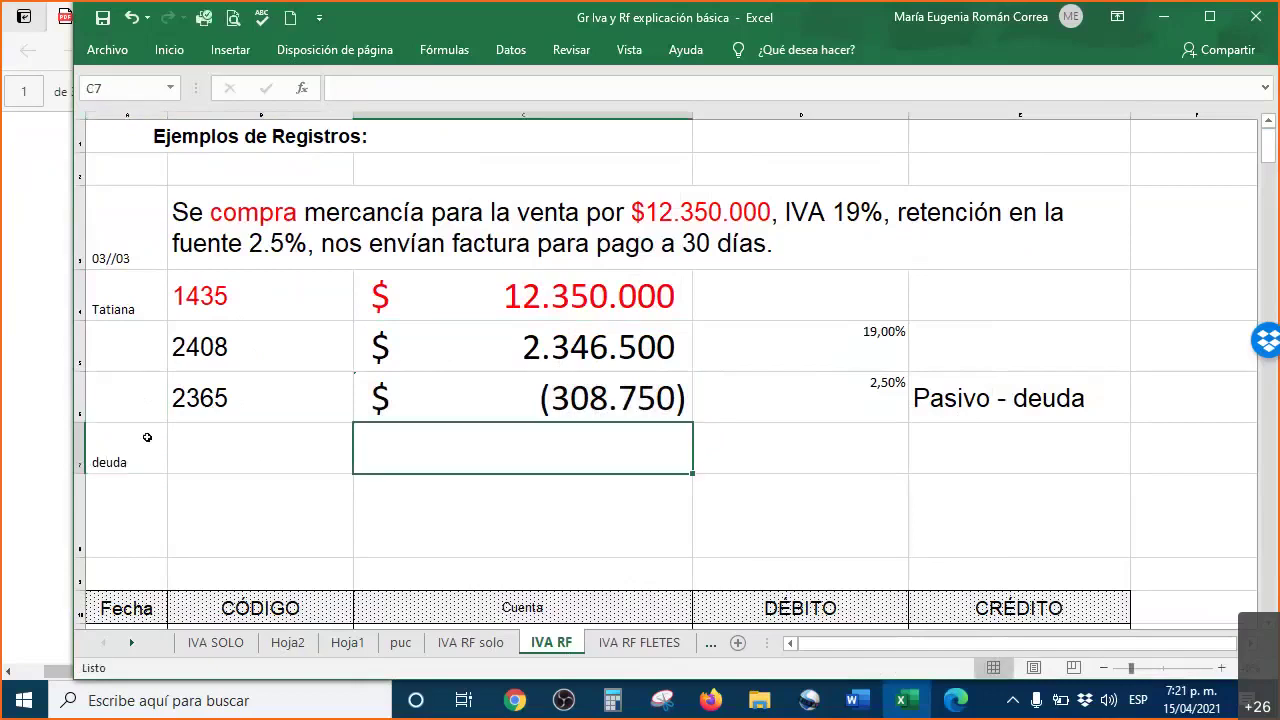
text(+)
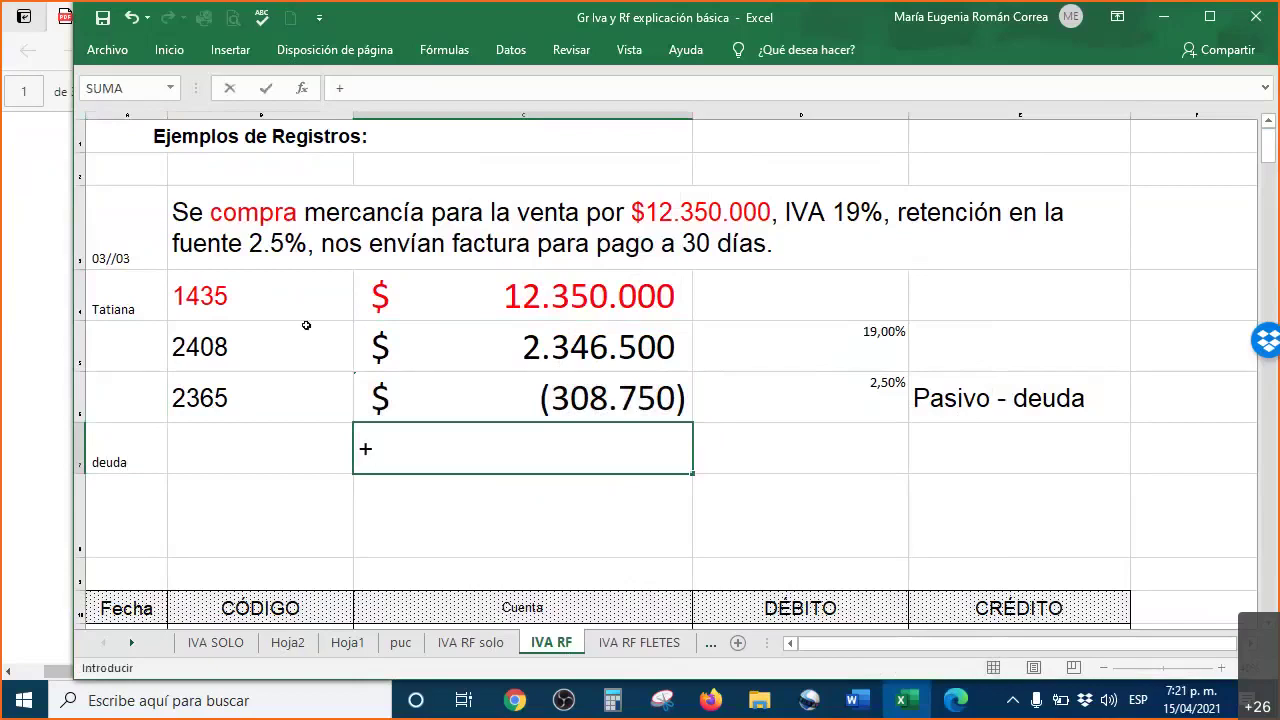
click(540, 307)
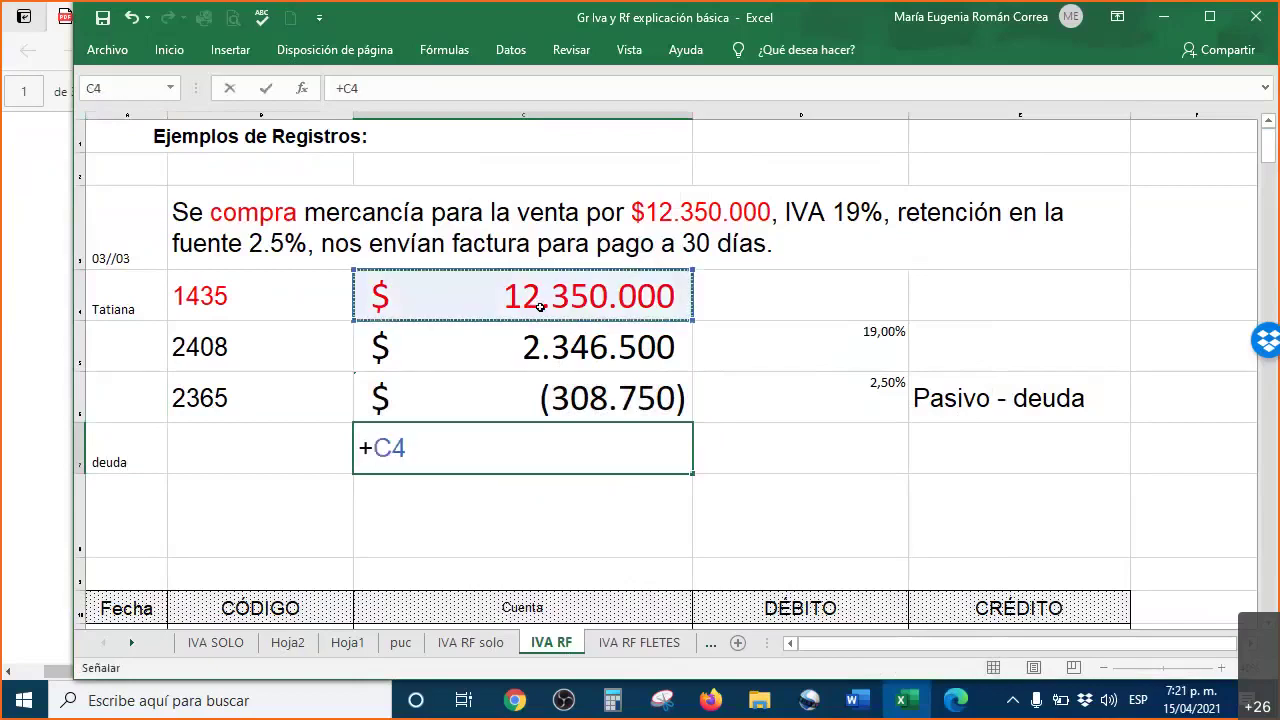
text(+)
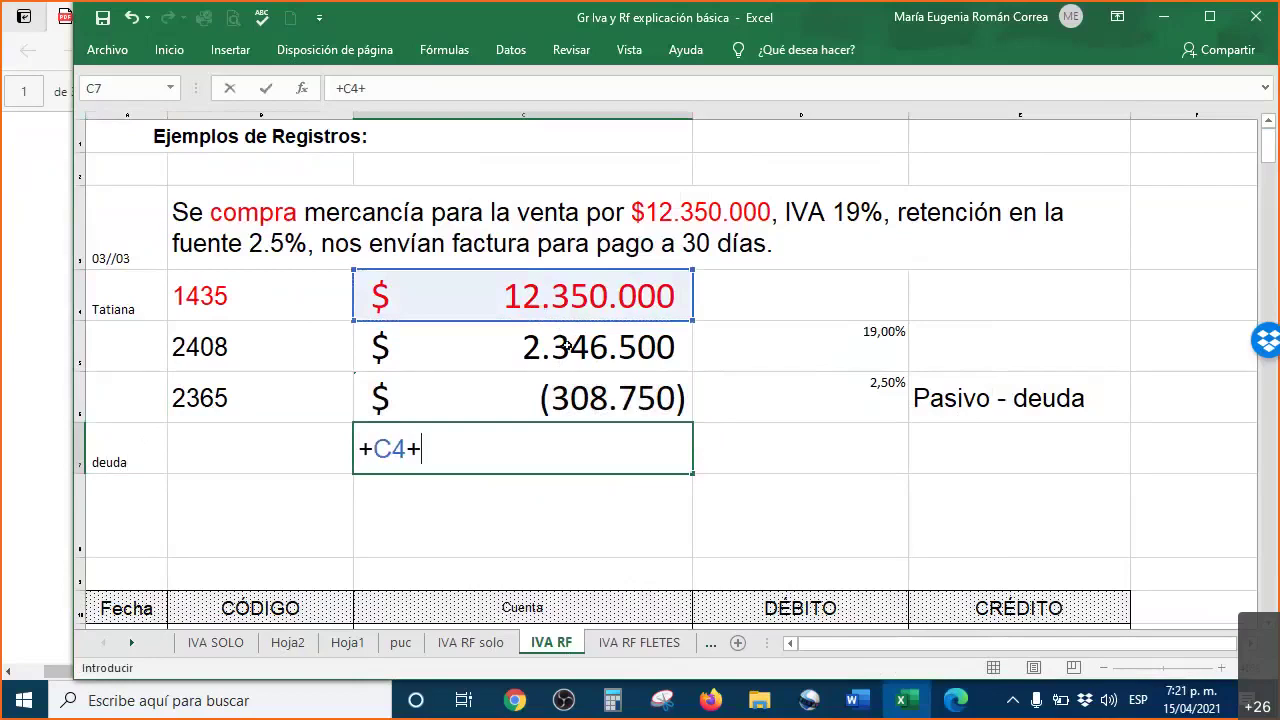
click(566, 345)
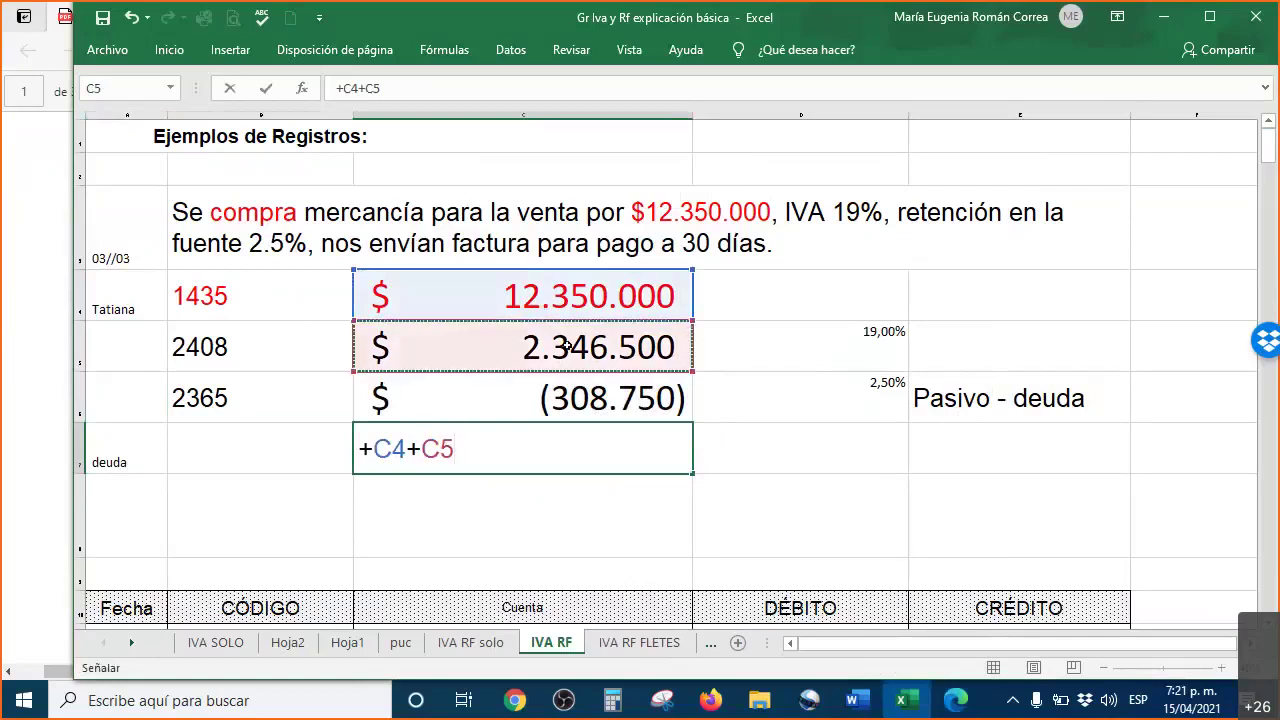
text(+)
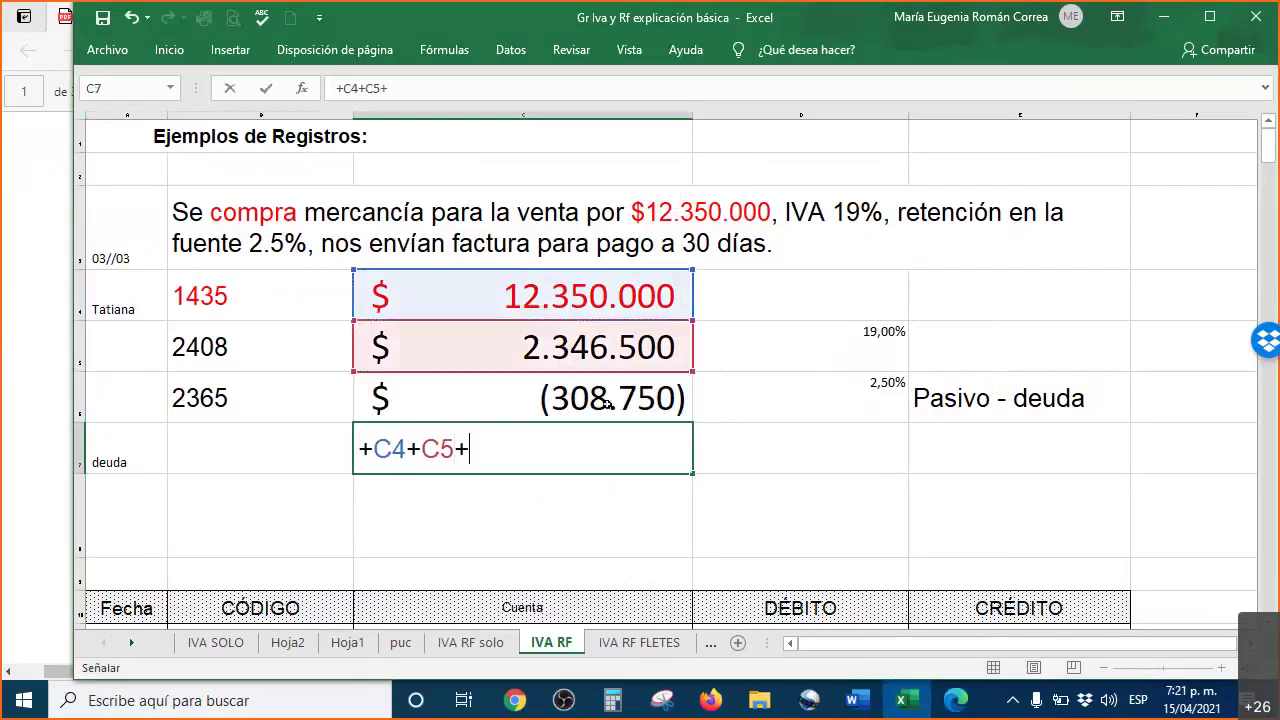
click(594, 399)
key(Return)
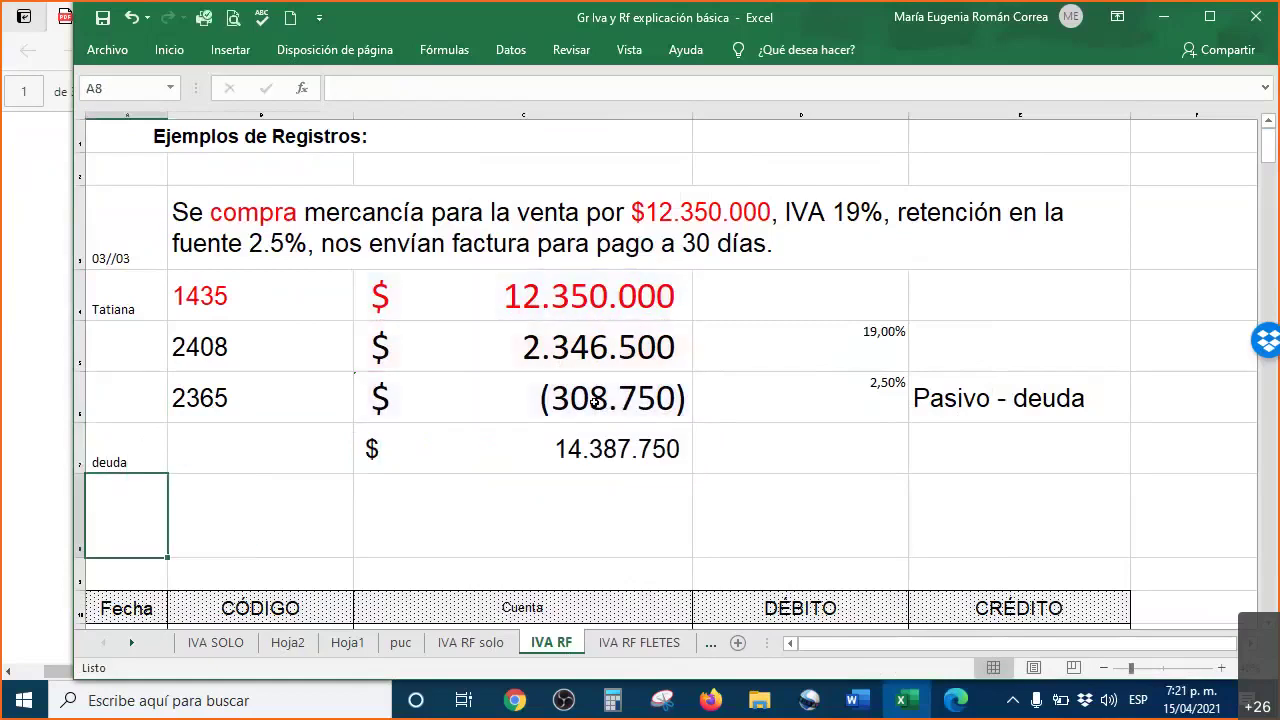
- Enlarge the debt total in C7 to font size 72 and review the amounts in C4 to C7
right_click(561, 456)
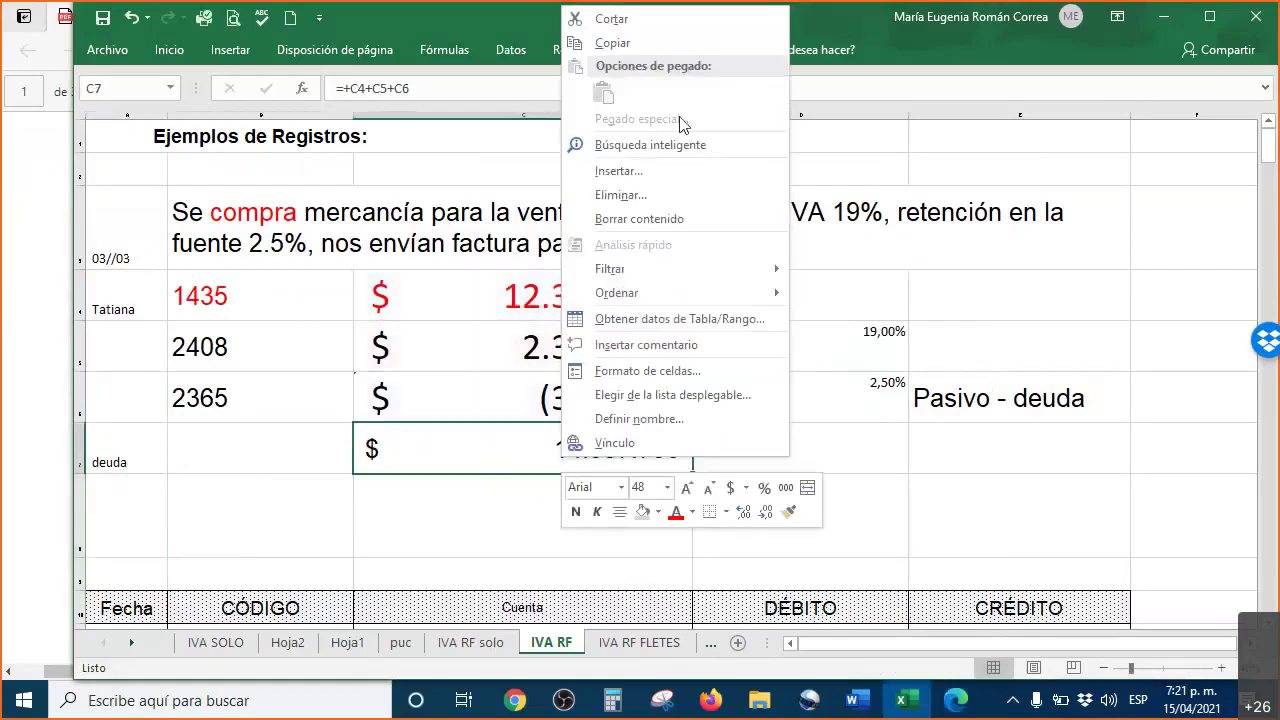
click(687, 488)
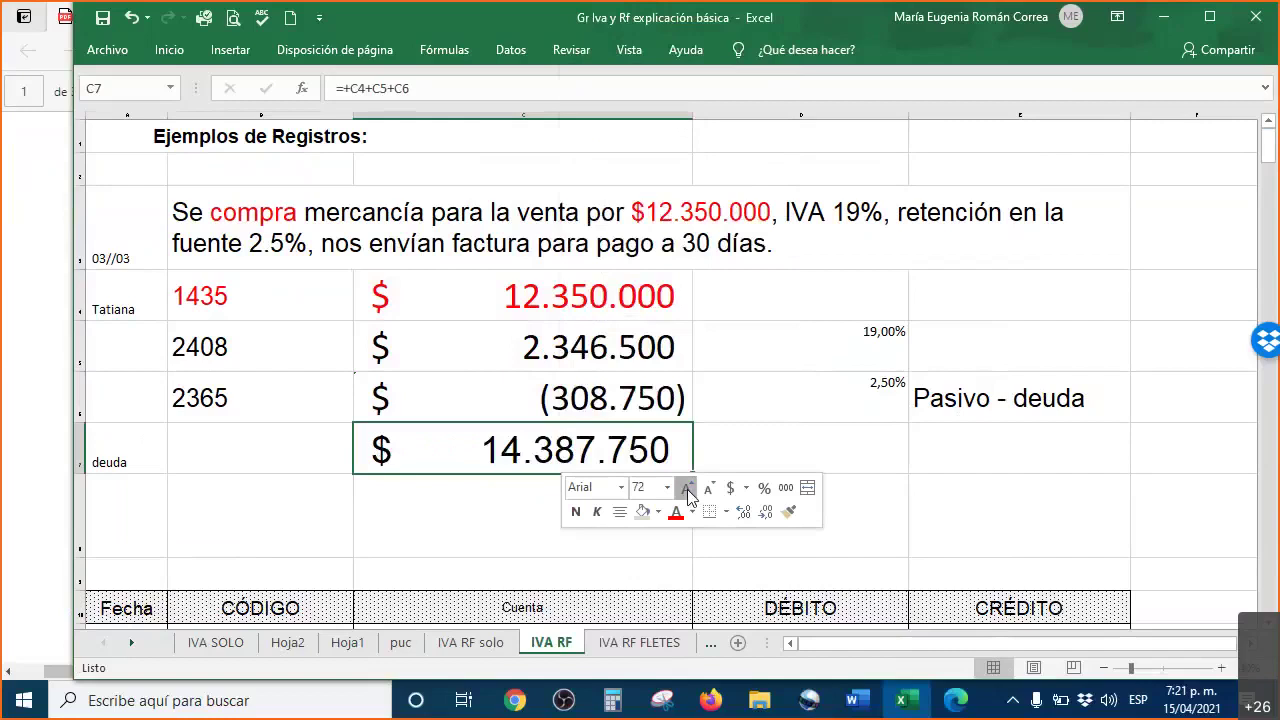
click(626, 290)
click(641, 349)
click(658, 407)
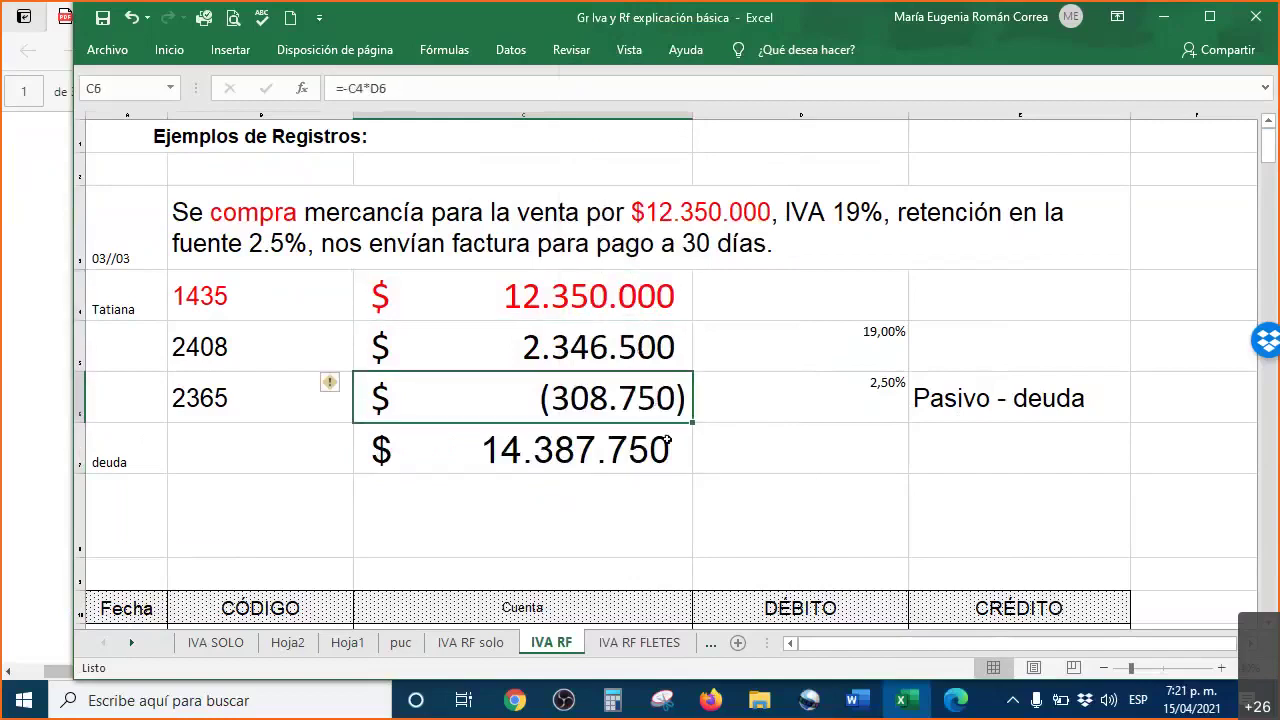
click(627, 469)
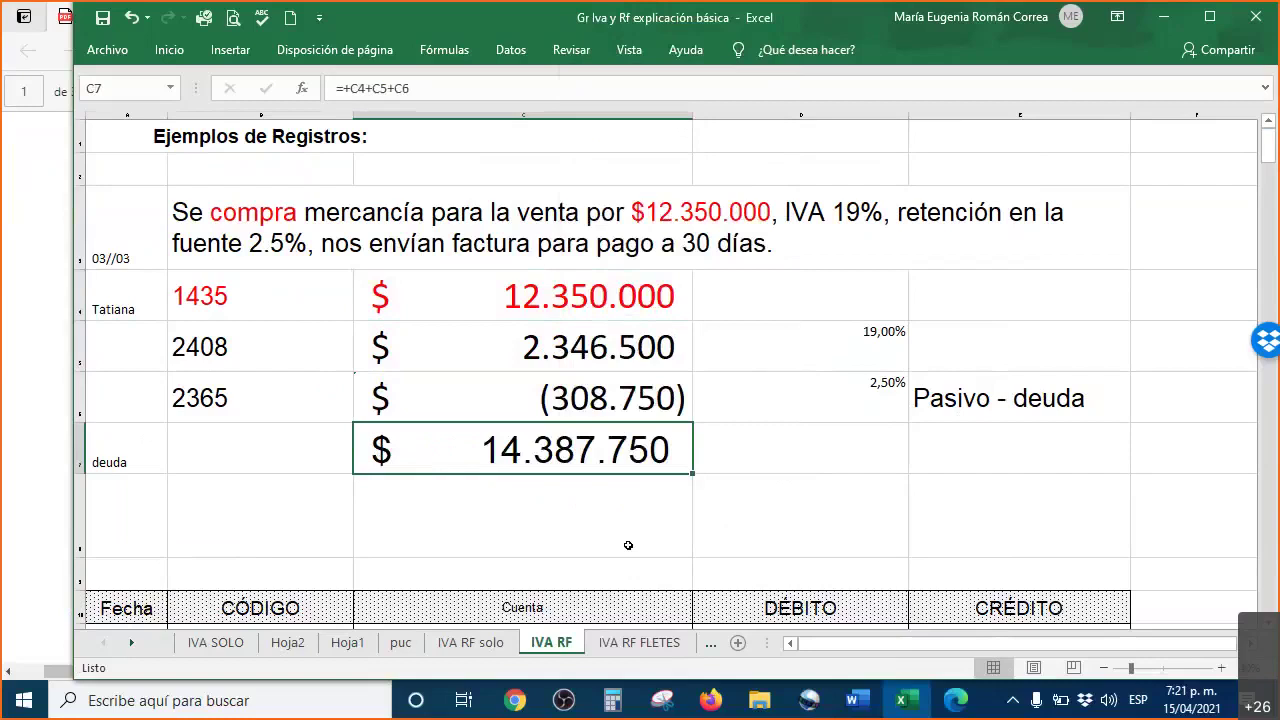
- Add the merchandise and VAT amounts in E5 with +C4+C5, and check the formula's cell references
click(1036, 347)
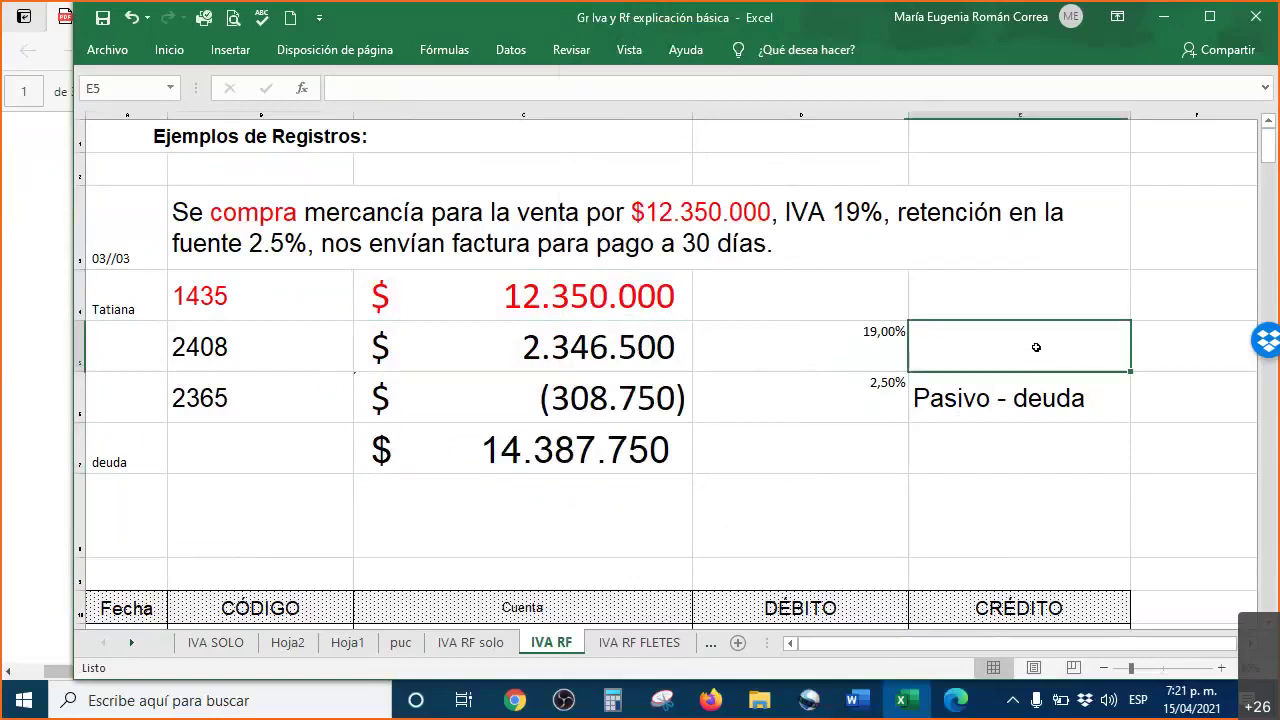
text(+)
click(662, 297)
text(+)
click(630, 332)
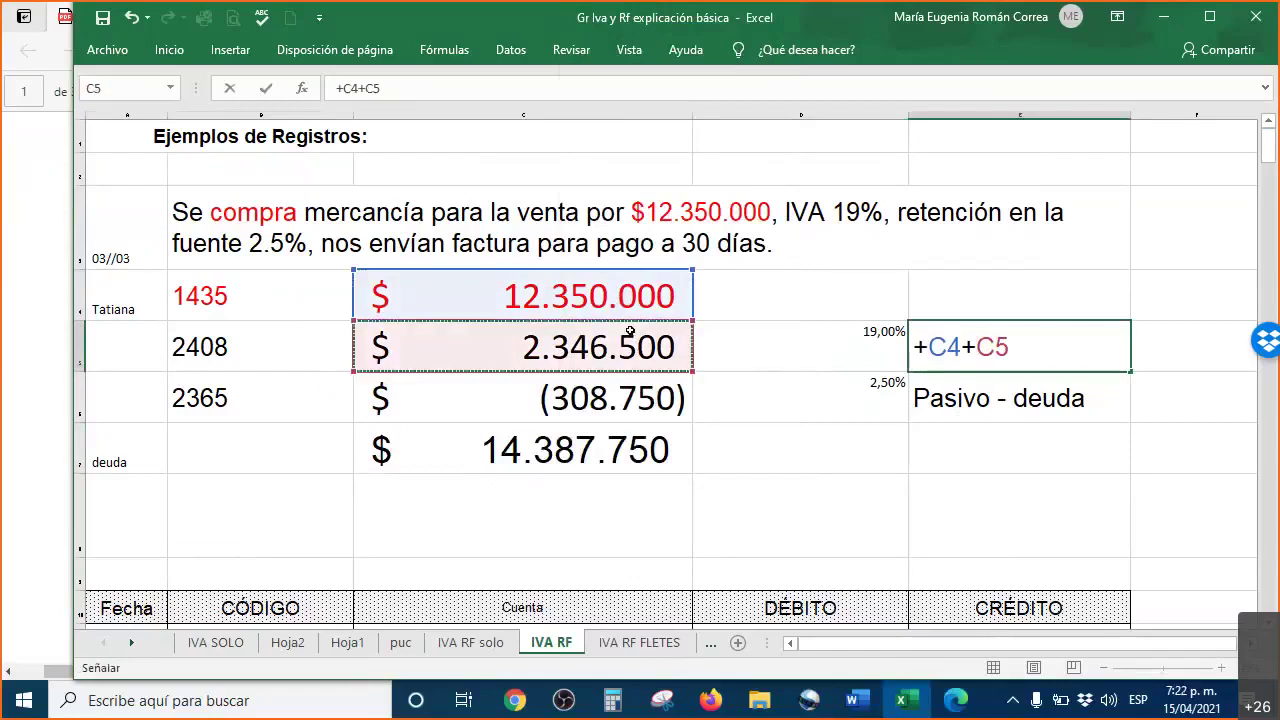
key(Return)
click(994, 340)
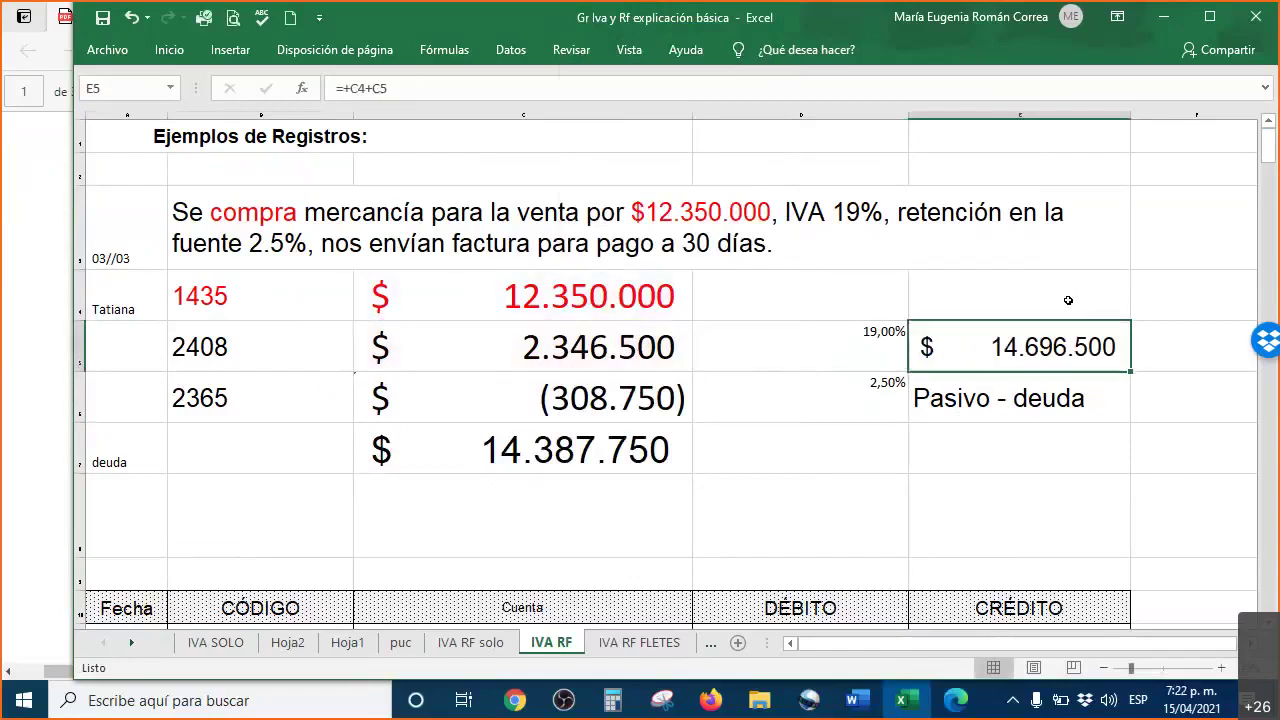
double_click(961, 346)
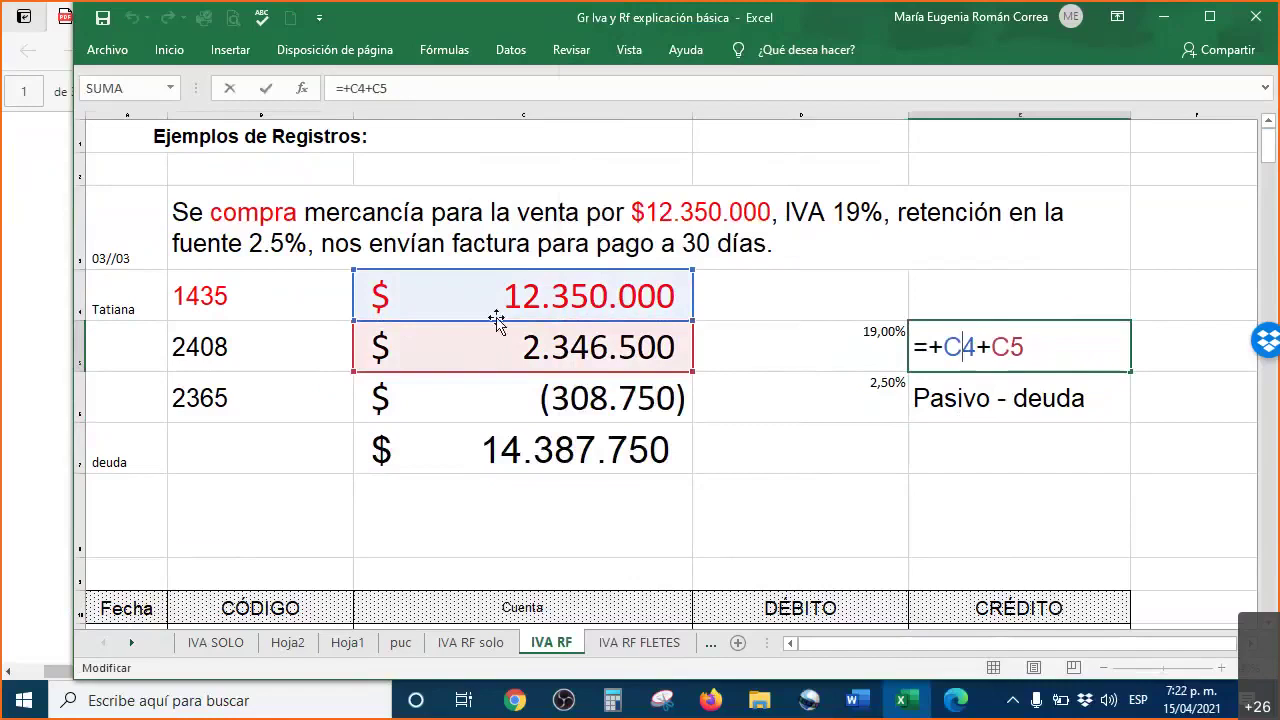
key(Return)
click(991, 355)
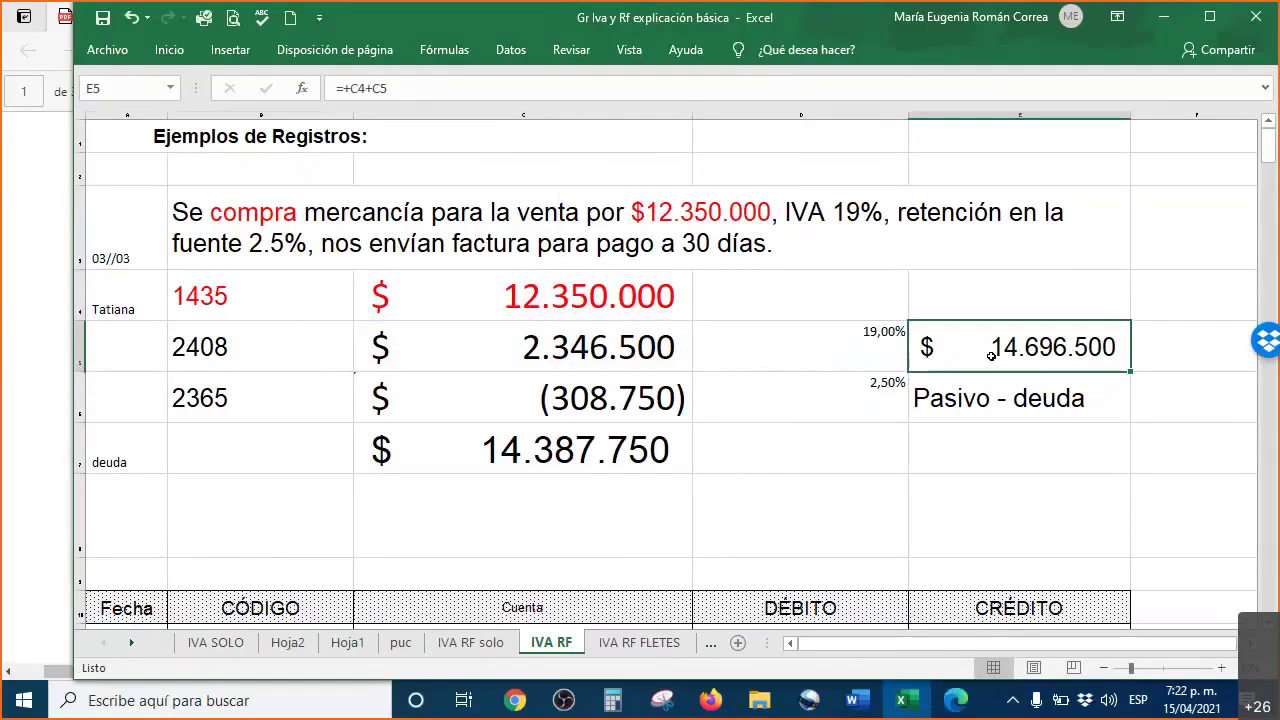
- Draw a tick beside the withholding amount and a freehand frame around the 2365 row, and clear the annotations
click(449, 400)
drag(328, 404, 533, 404)
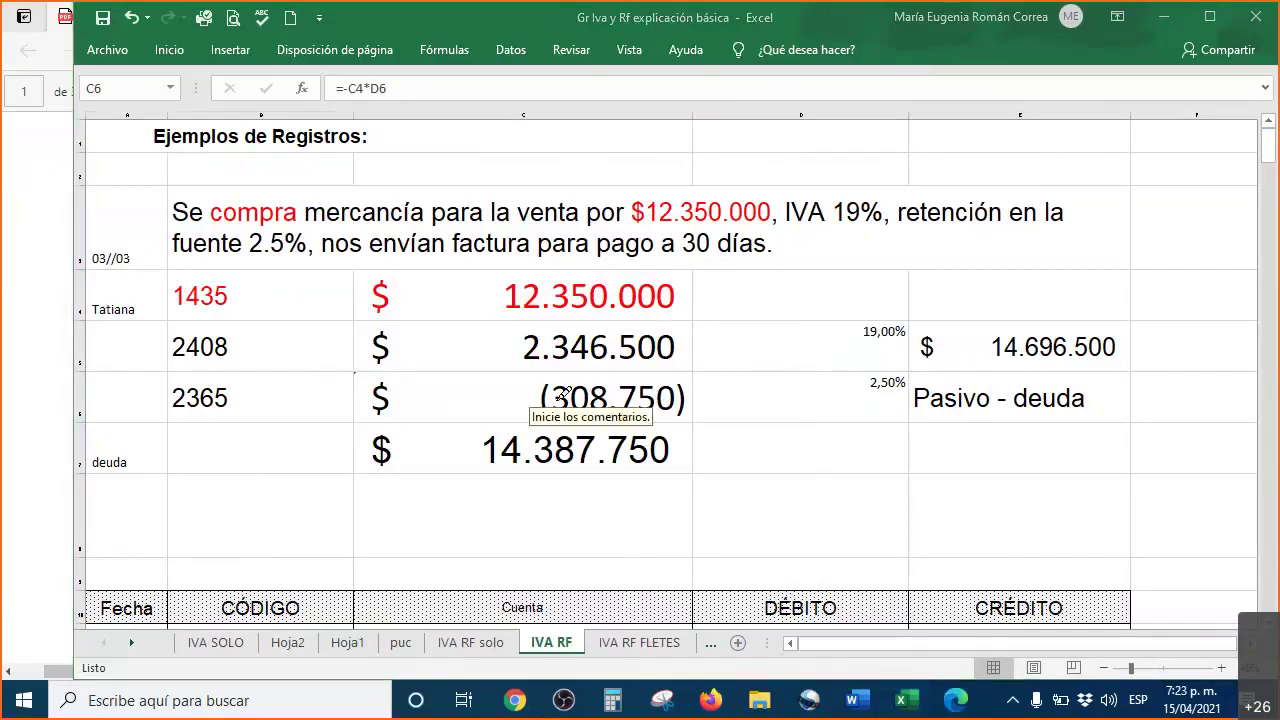
mouse_move(689, 384)
mouse_down()
mouse_move(700, 405)
mouse_move(747, 349)
mouse_up()
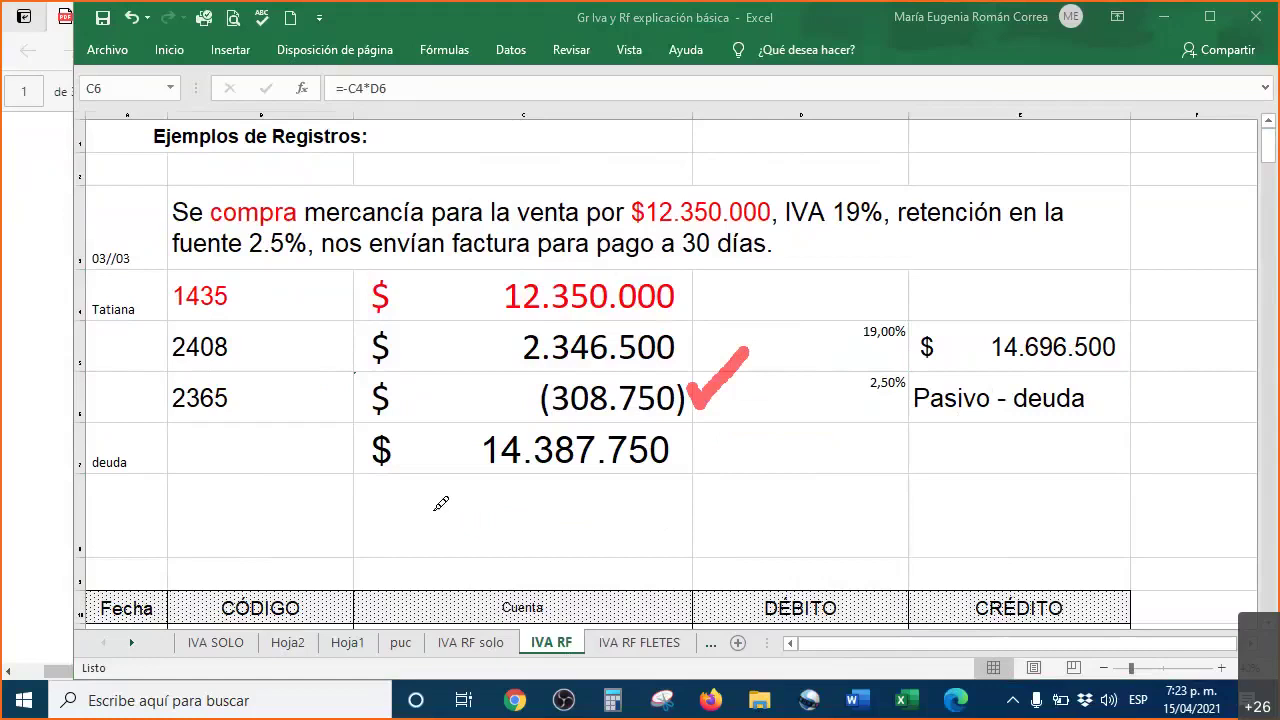
mouse_move(158, 377)
mouse_down()
mouse_move(1063, 366)
mouse_move(1134, 391)
mouse_move(1050, 436)
mouse_move(197, 434)
mouse_move(153, 412)
mouse_move(163, 377)
mouse_up()
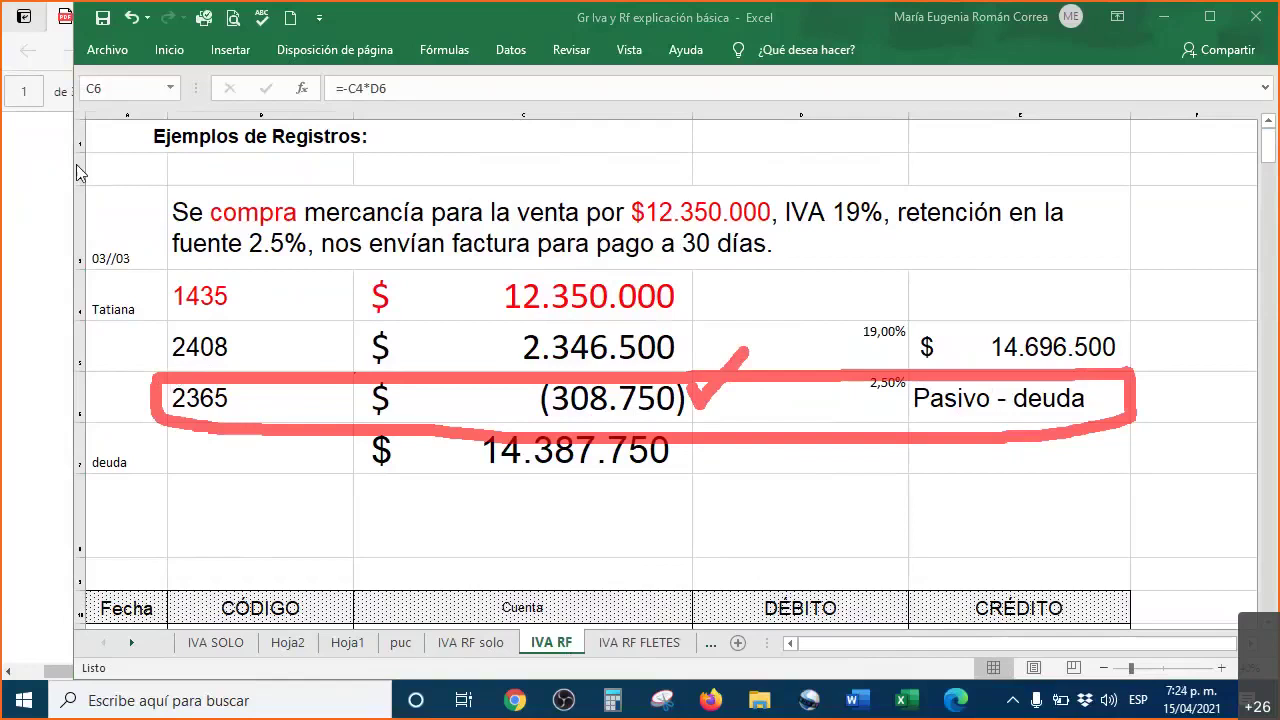
key(Escape)
- Examine the purchase statement in B3 and the debt line in B7:C7 above the empty entry table
scroll(523, 529, down, 1)
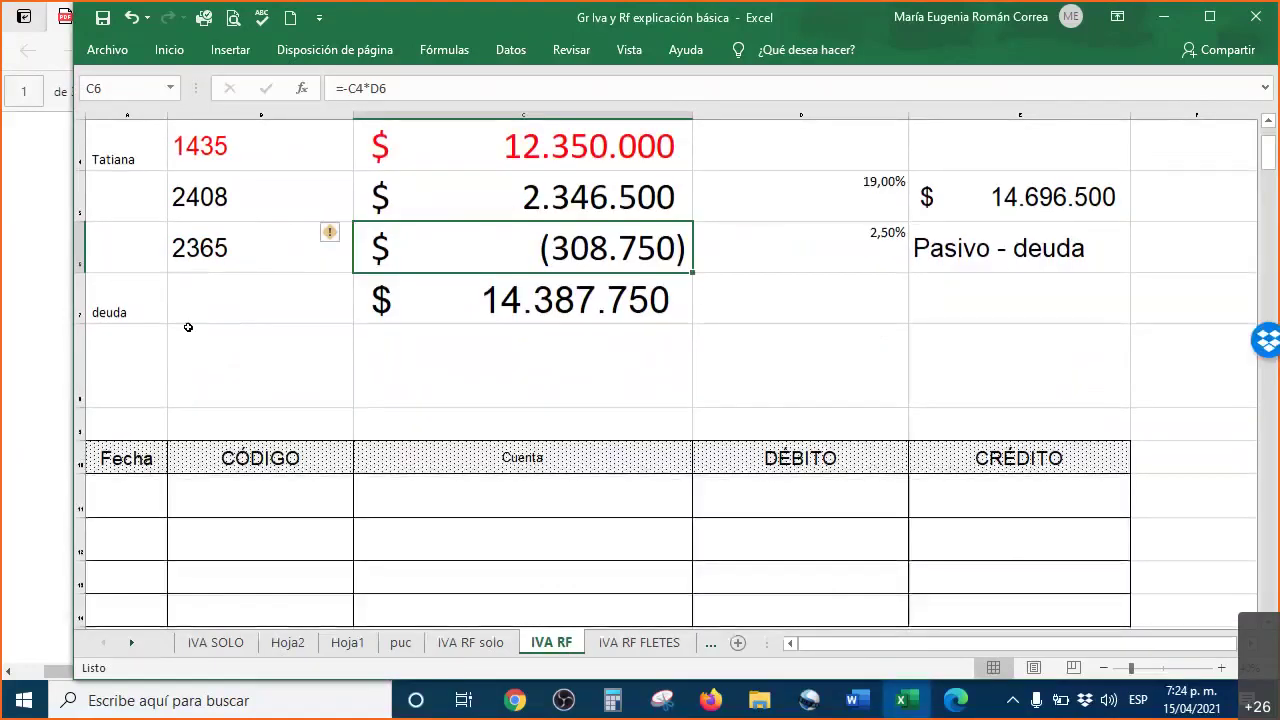
scroll(188, 327, up, 1)
ctrl+scroll(188, 327, down, 4)
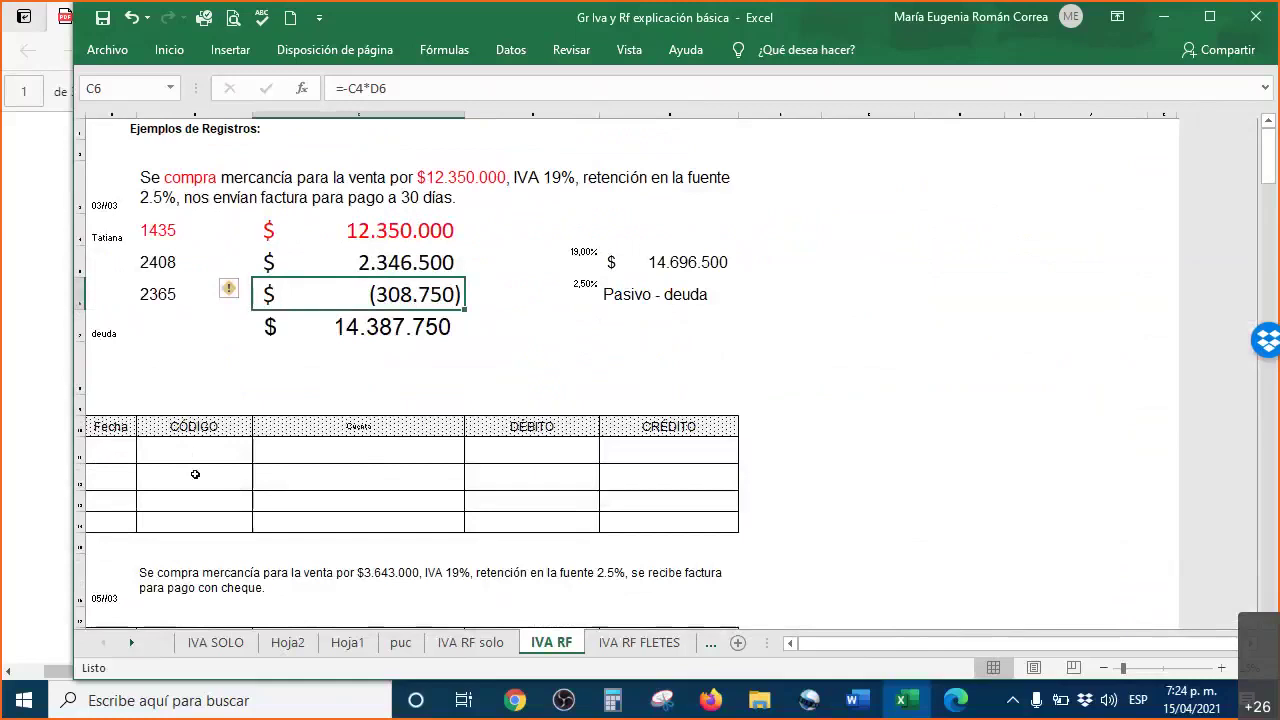
click(213, 330)
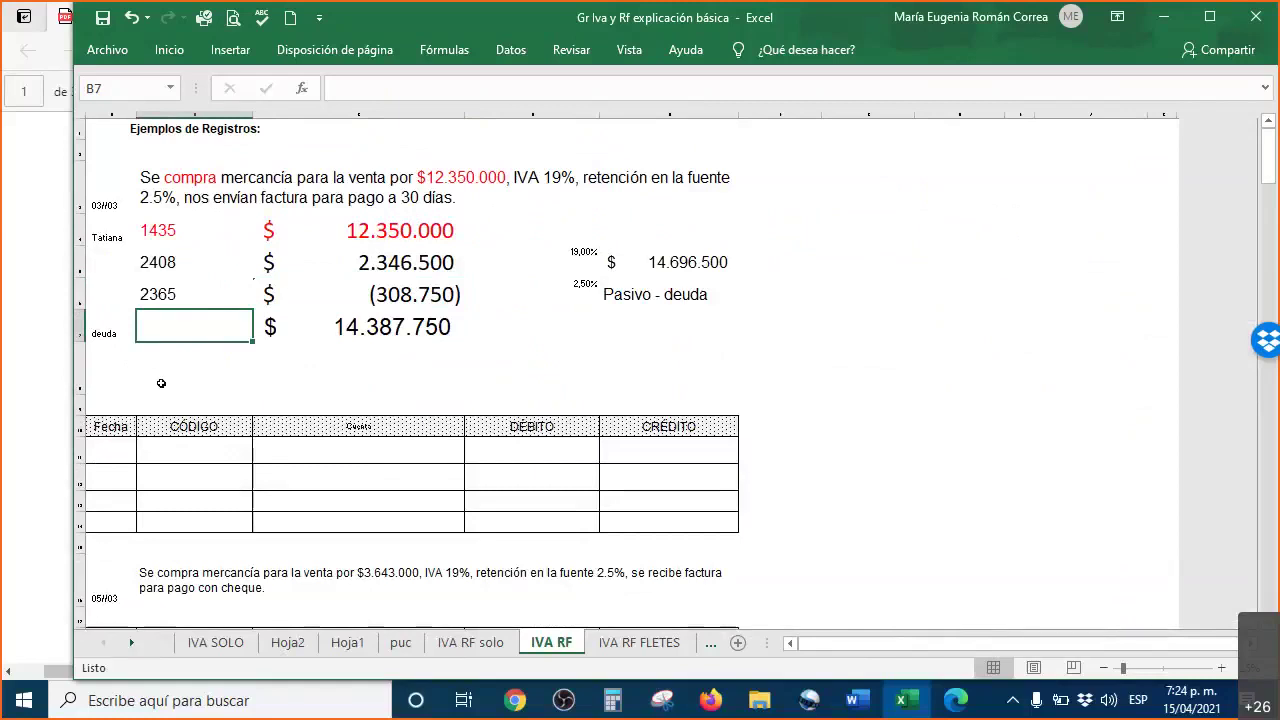
click(242, 167)
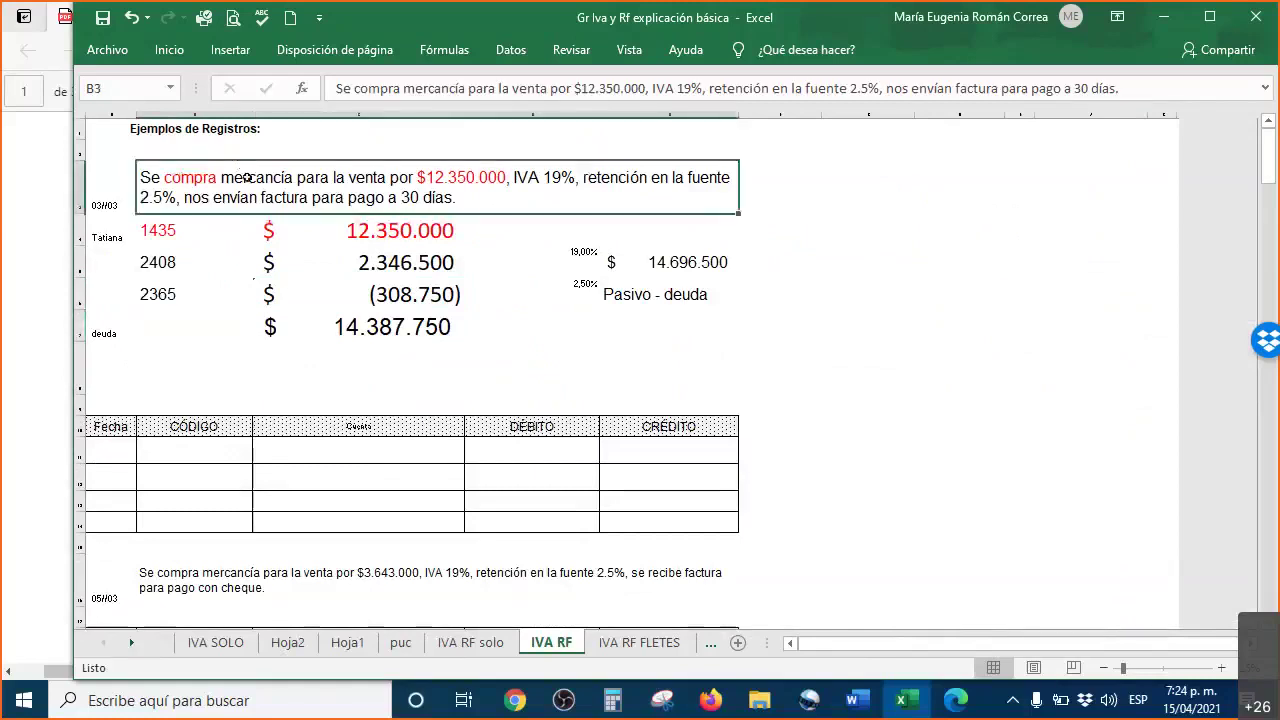
drag(189, 322, 409, 336)
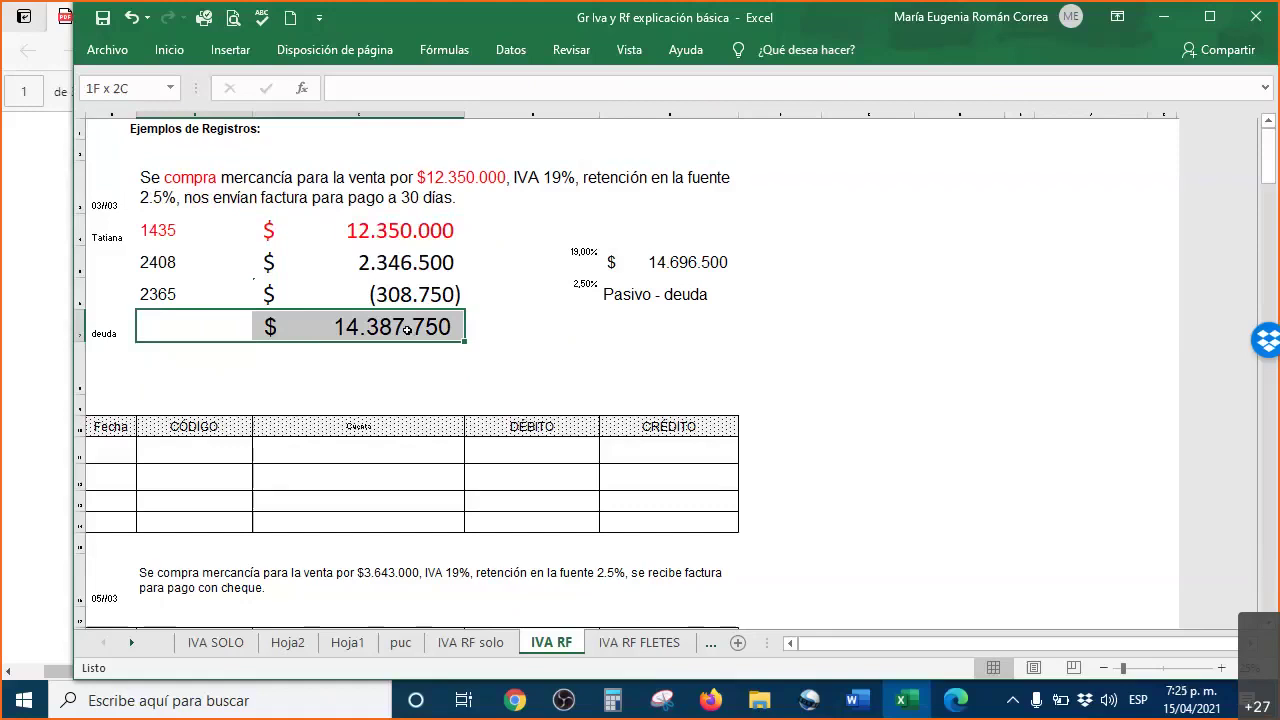
drag(406, 329, 408, 368)
scroll(510, 451, down, 1)
scroll(510, 451, up, 1)
- Examine the $800.000 merchandise purchase entry in the IVA SOLO sheet, covering the lines for accounts 1435, 2408 and 2205
click(455, 649)
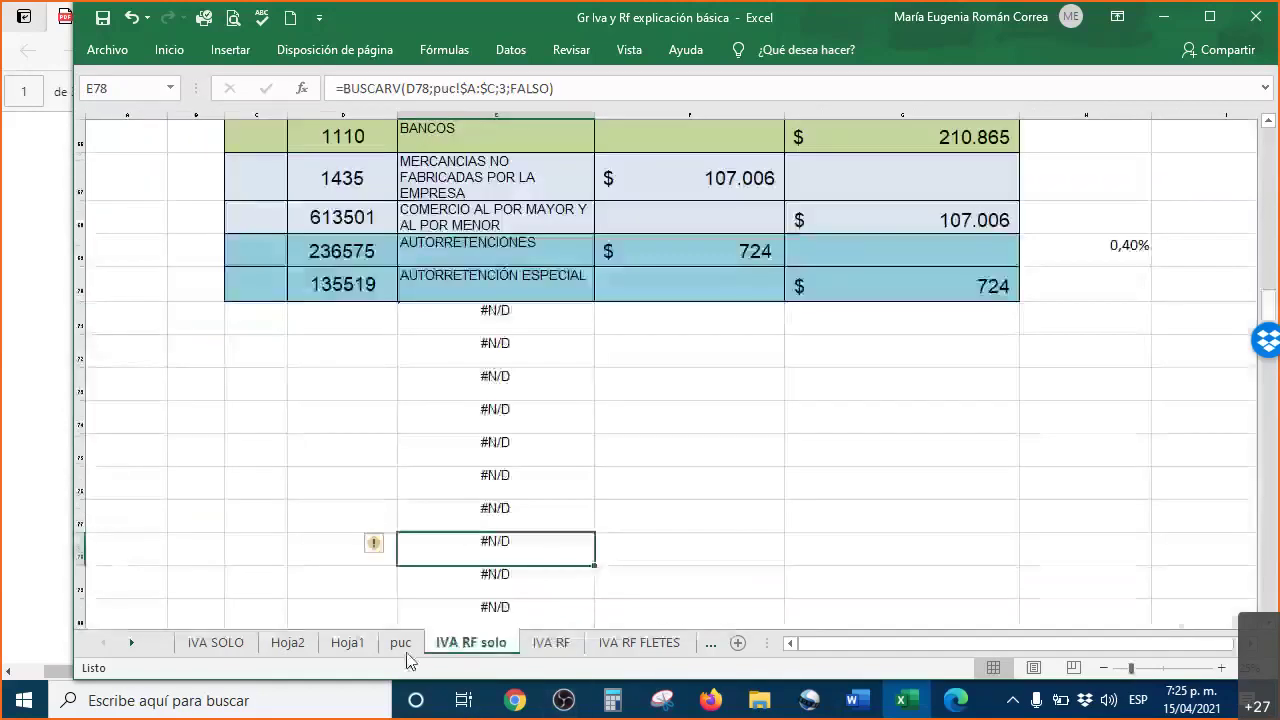
click(211, 650)
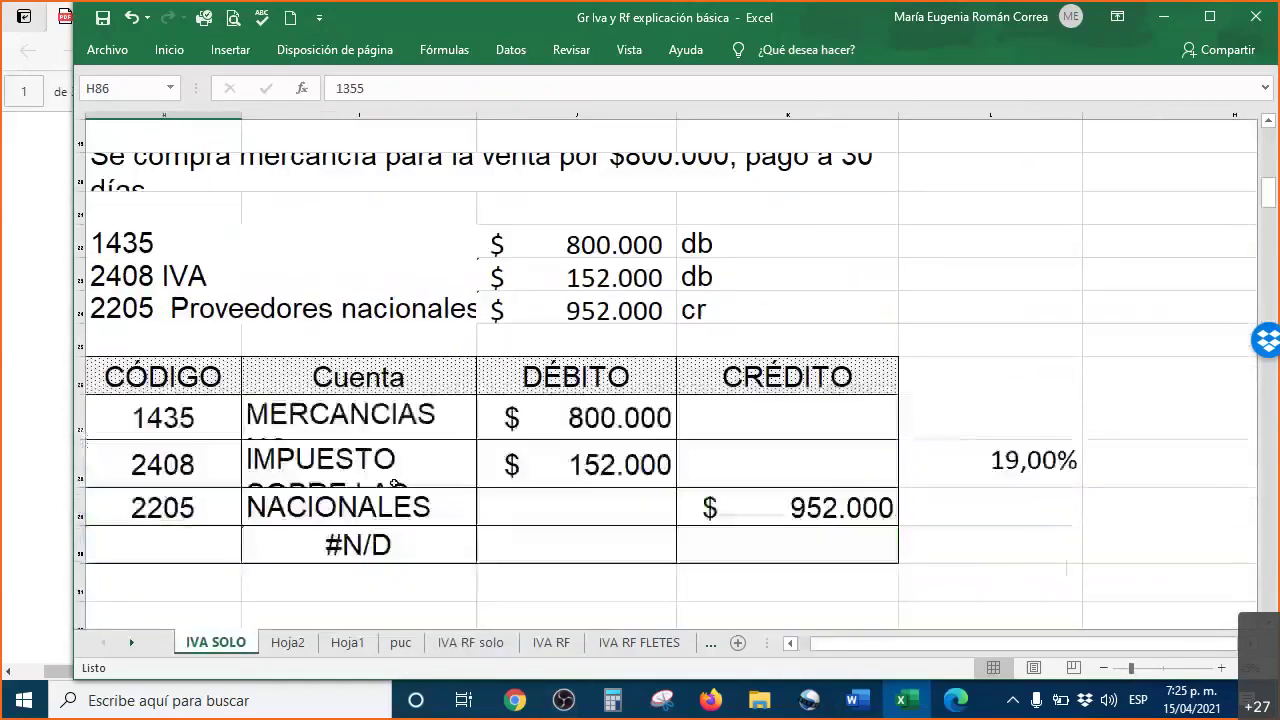
scroll(395, 484, up, 3)
scroll(395, 484, down, 1)
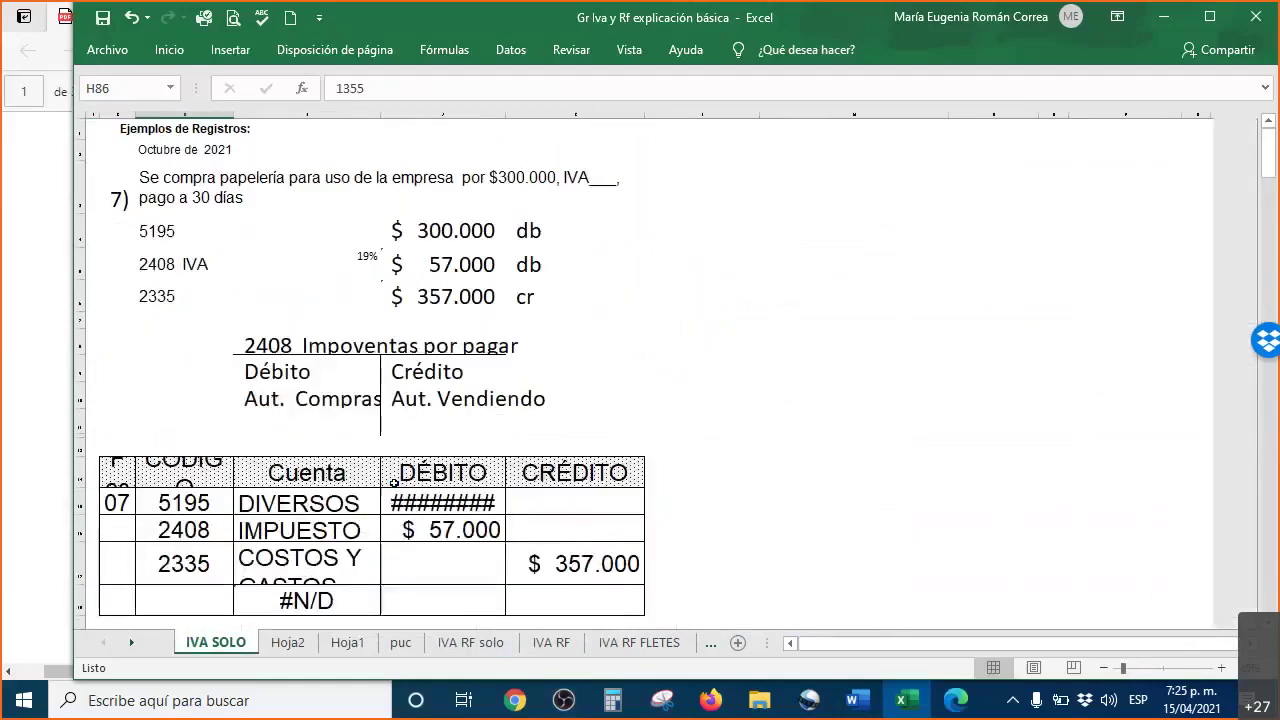
scroll(233, 394, down, 5)
scroll(233, 394, up, 2)
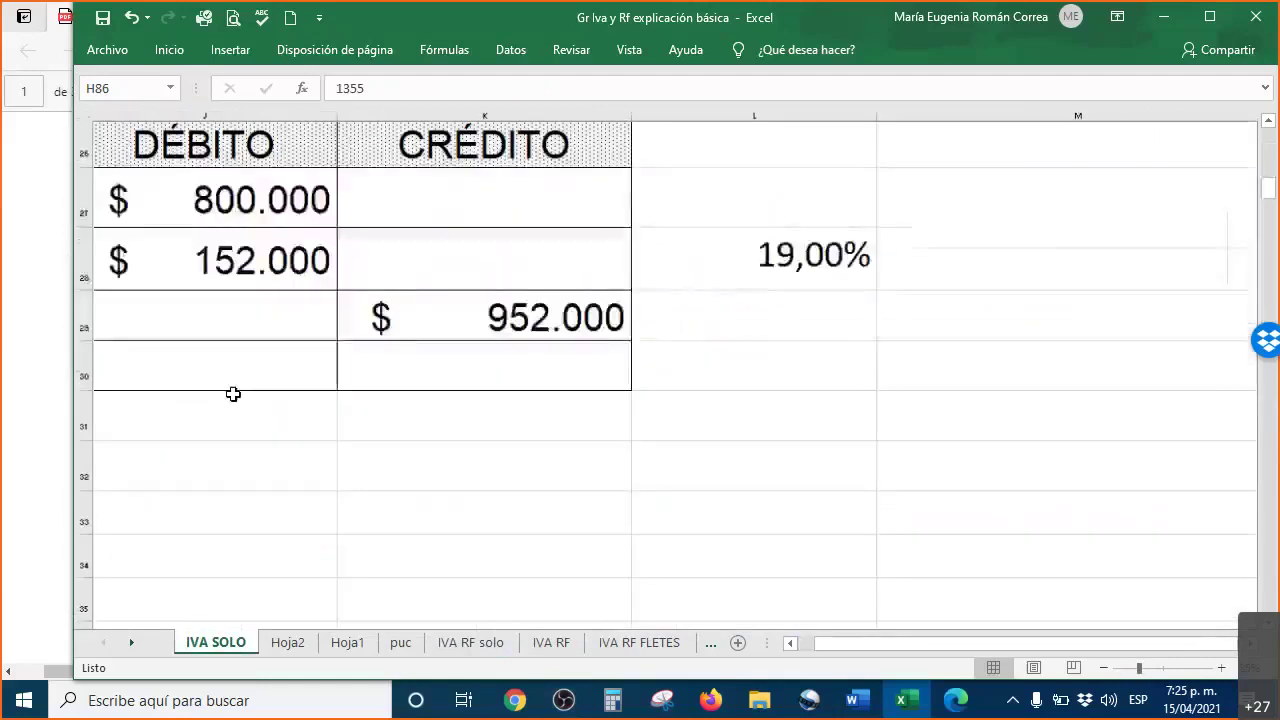
drag(963, 643, 797, 652)
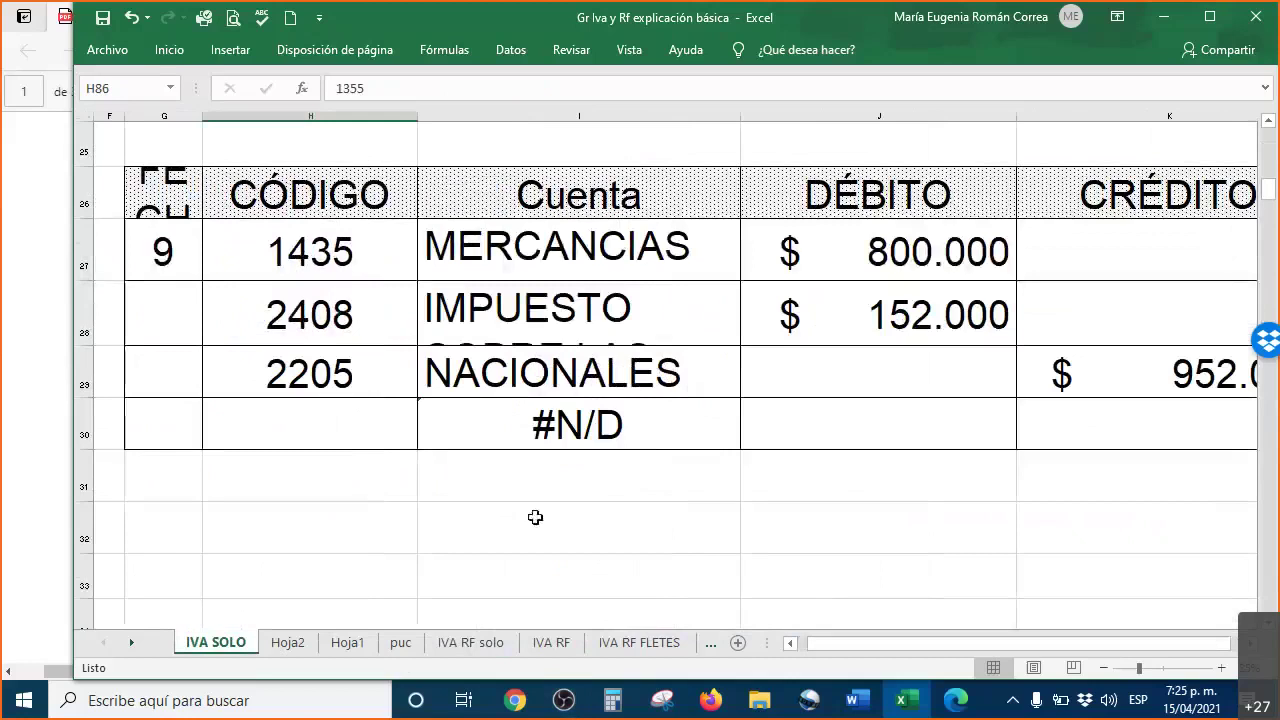
scroll(535, 517, down, 1)
scroll(551, 503, up, 1)
drag(263, 284, 714, 275)
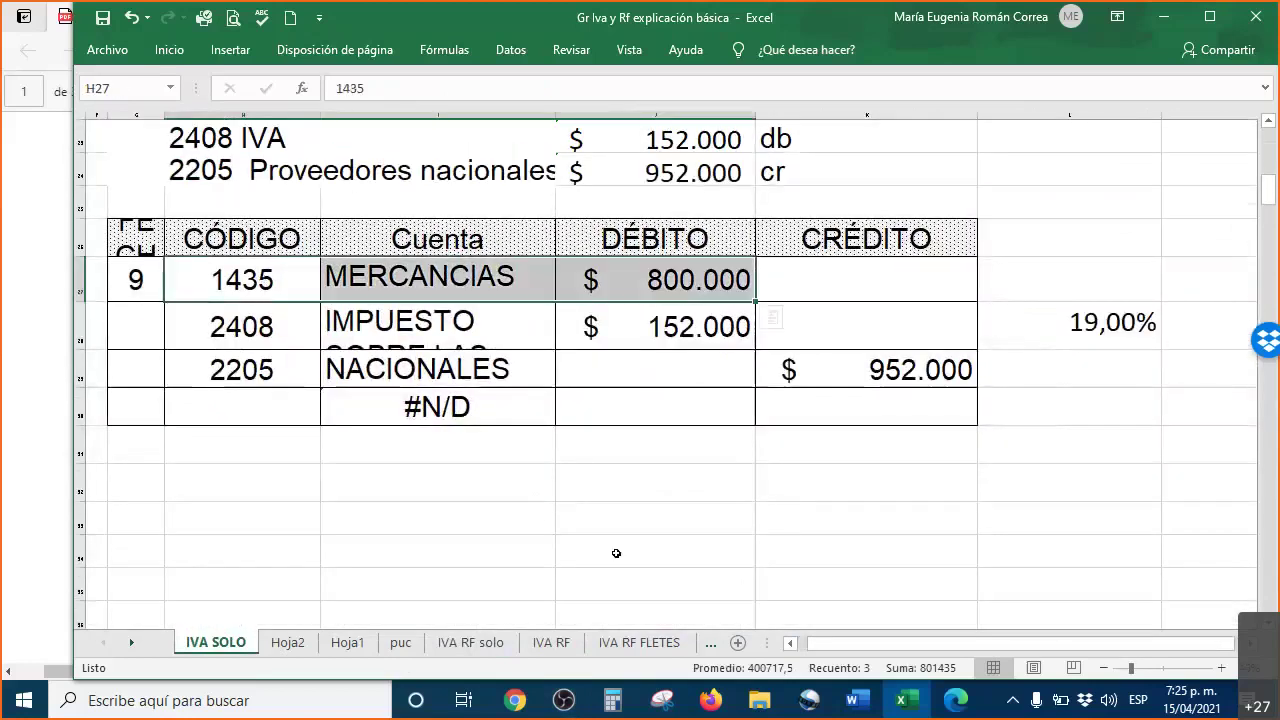
drag(277, 326, 683, 326)
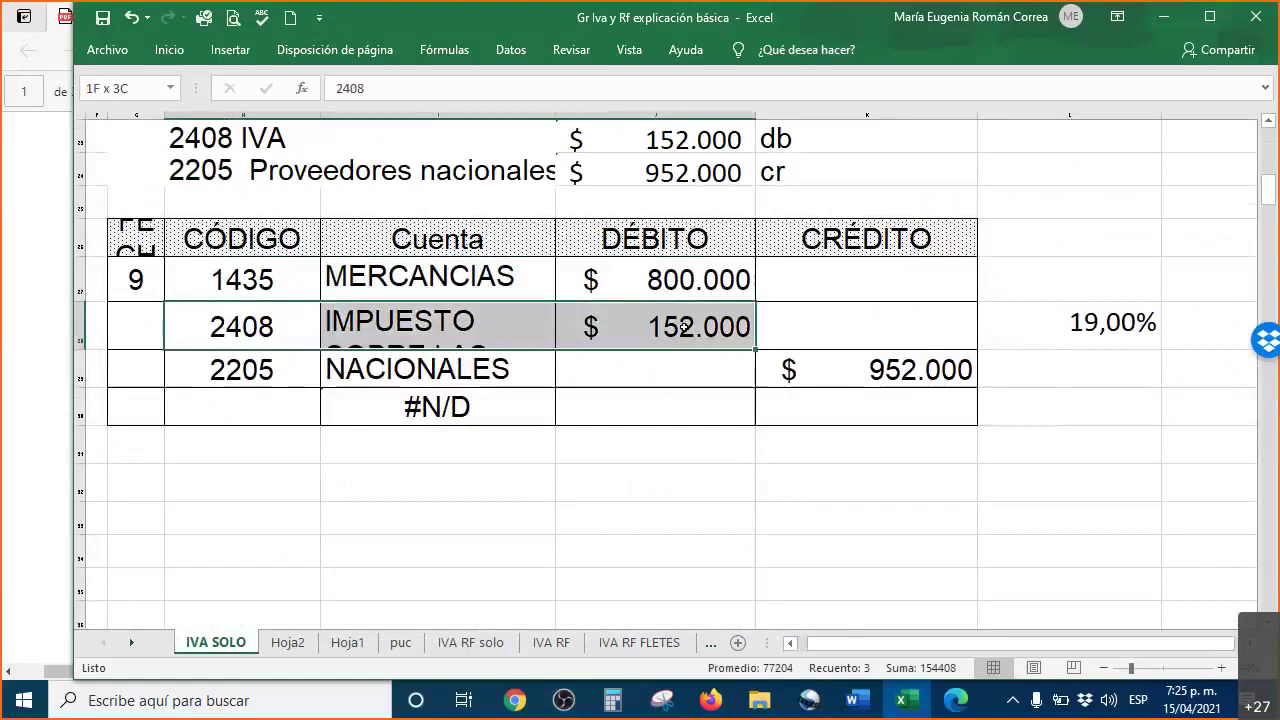
drag(214, 371, 371, 368)
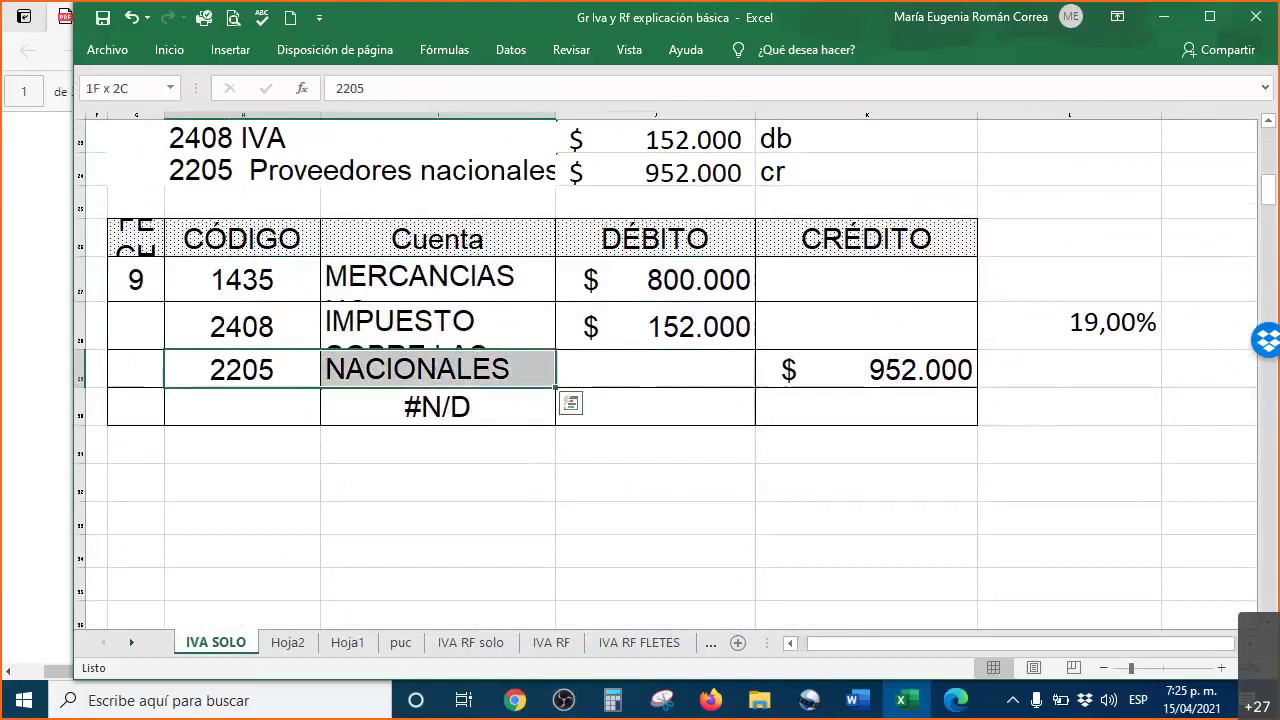
- Try inserting a blank row above the 2205 line of the IVA SOLO entry, and undo the insertion
click(75, 366)
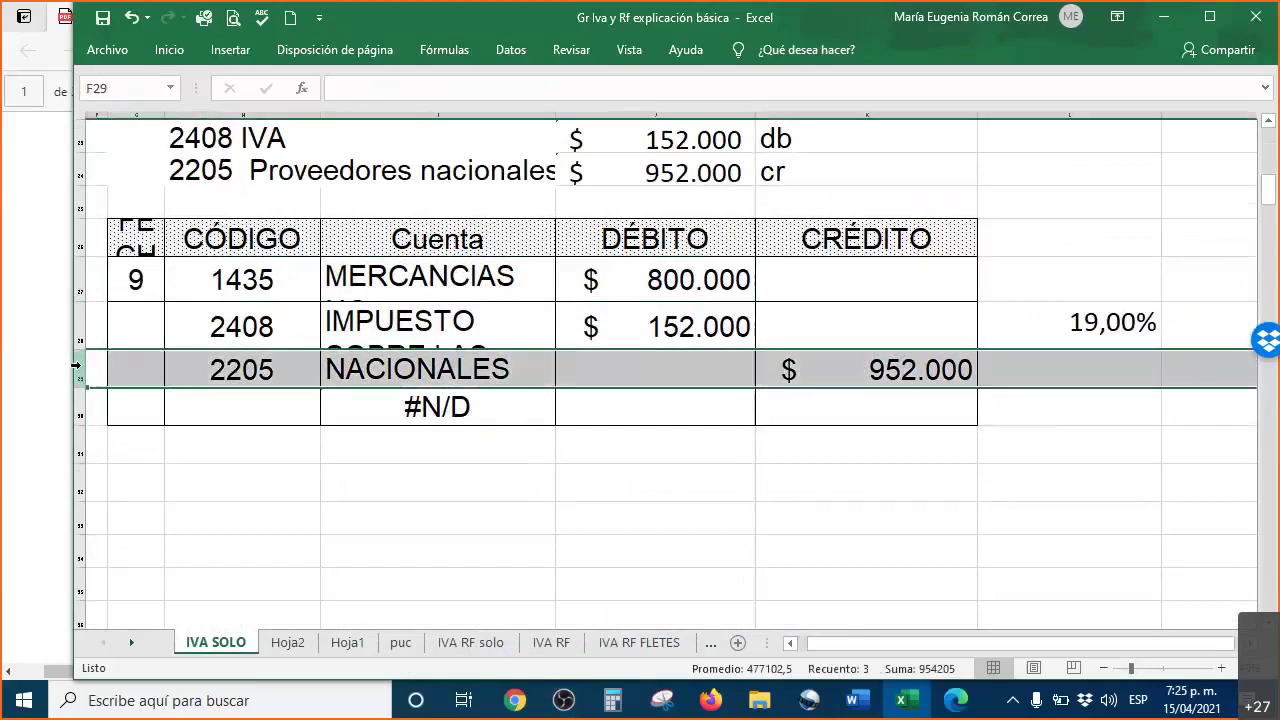
key(ctrl+plus)
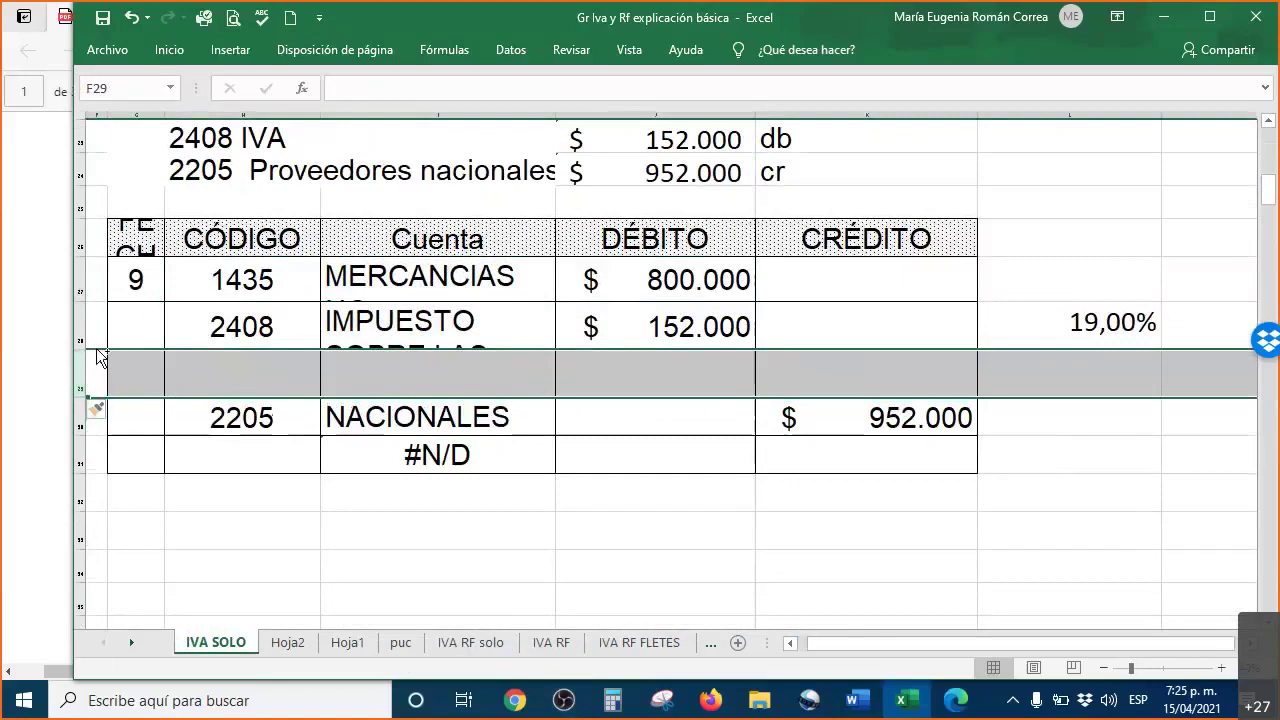
key(ctrl+z)
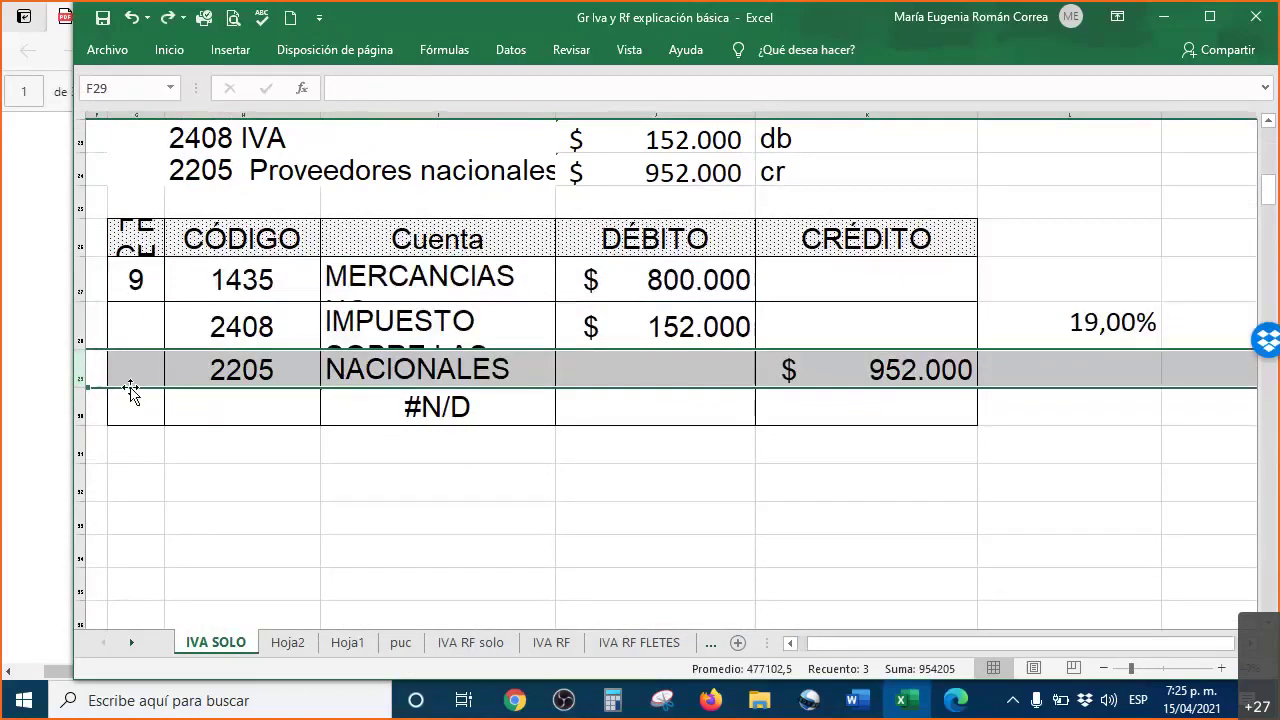
- Try inserting a row with account code 2365 above the 2205 line of the IVA SOLO entry, and delete that row
right_click(77, 375)
click(129, 514)
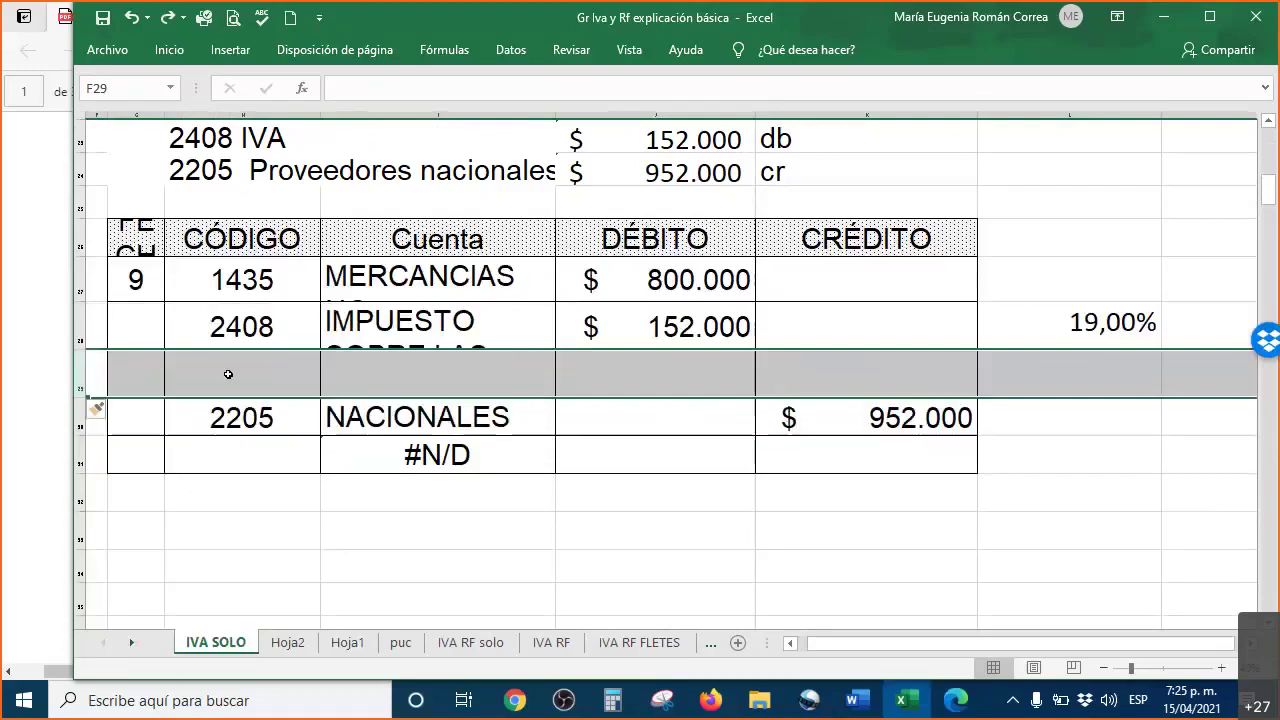
click(228, 374)
text(2365)
key(Return)
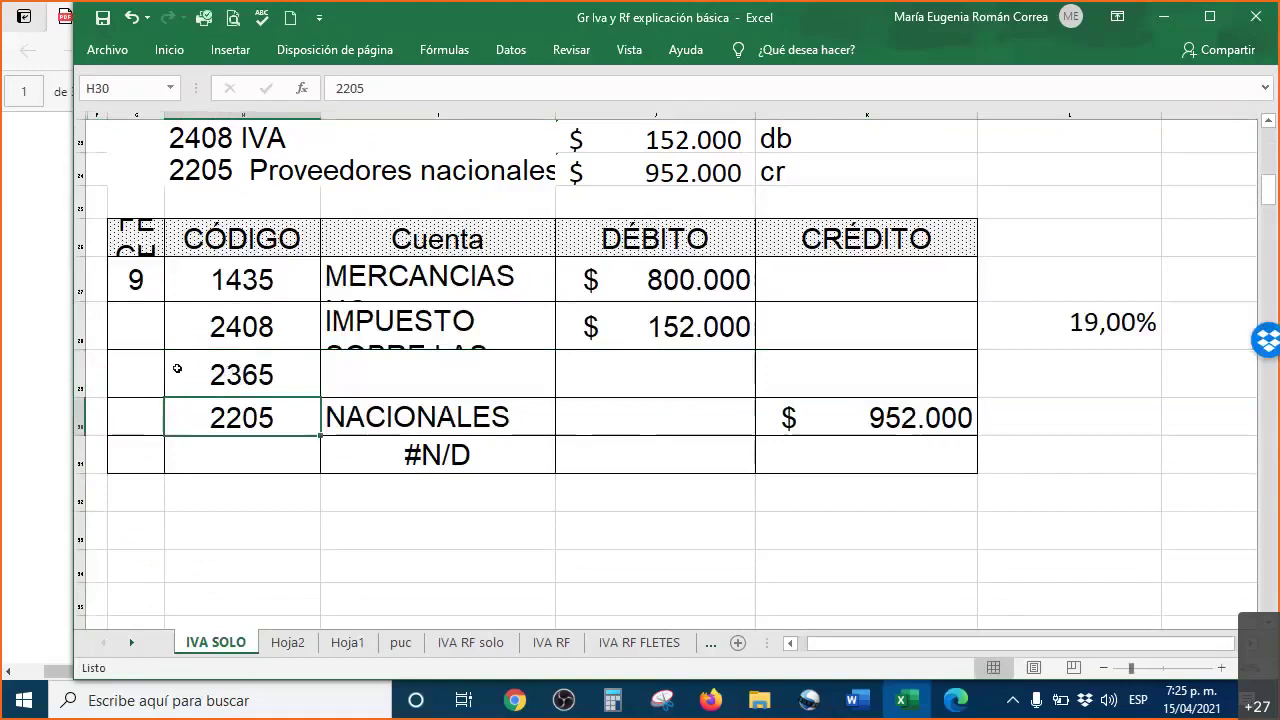
right_click(90, 382)
click(137, 539)
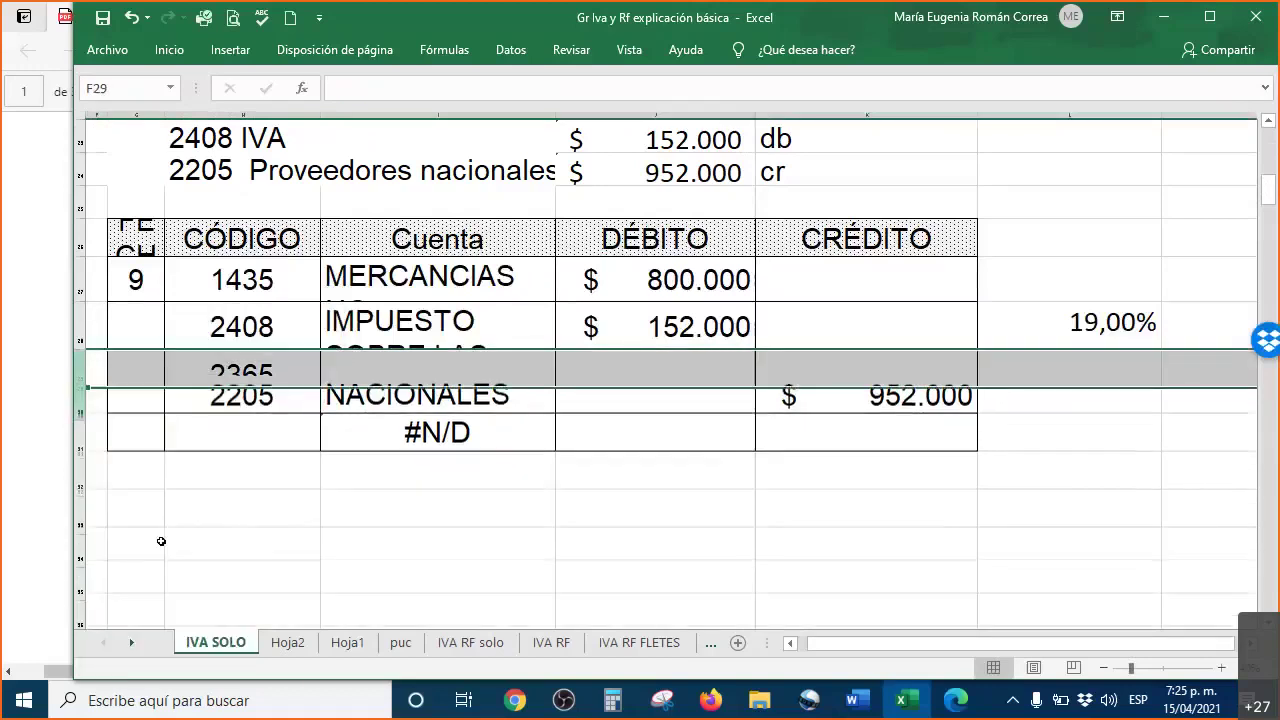
- Enter account code 2205 in B7 beside the debt amount on the IVA RF sheet
click(563, 643)
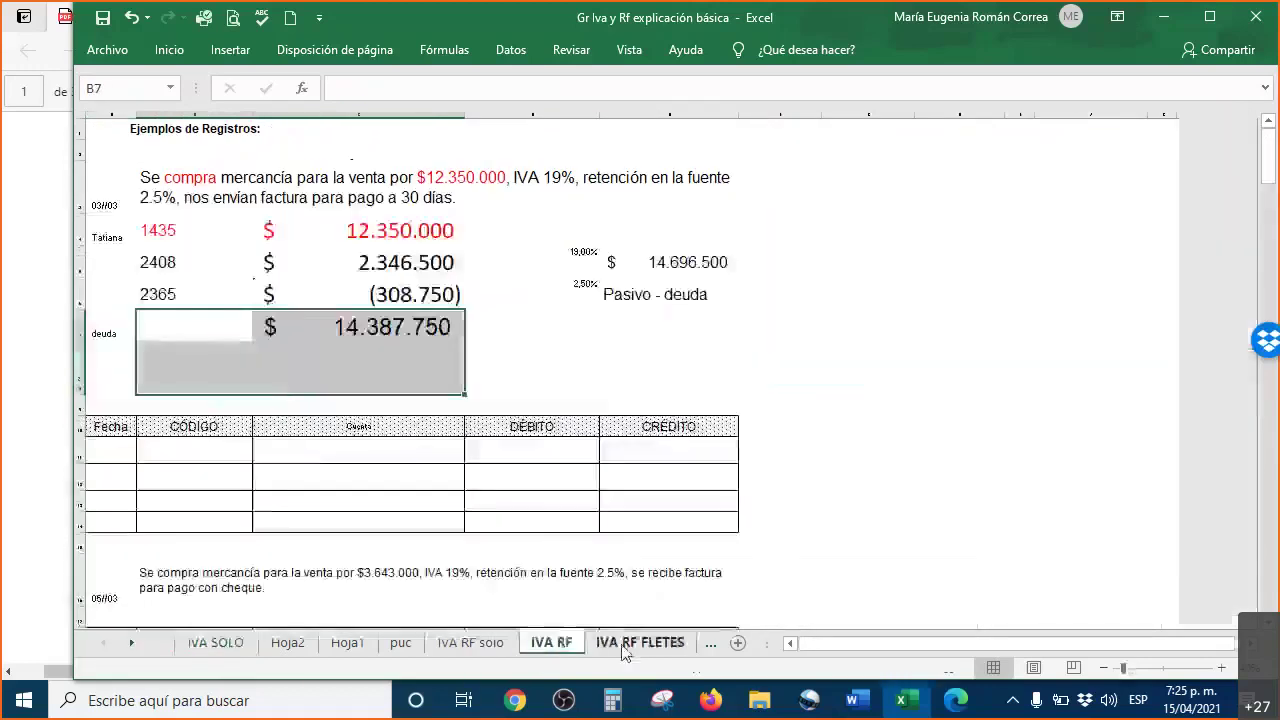
key(ctrl+Page_Down)
click(558, 643)
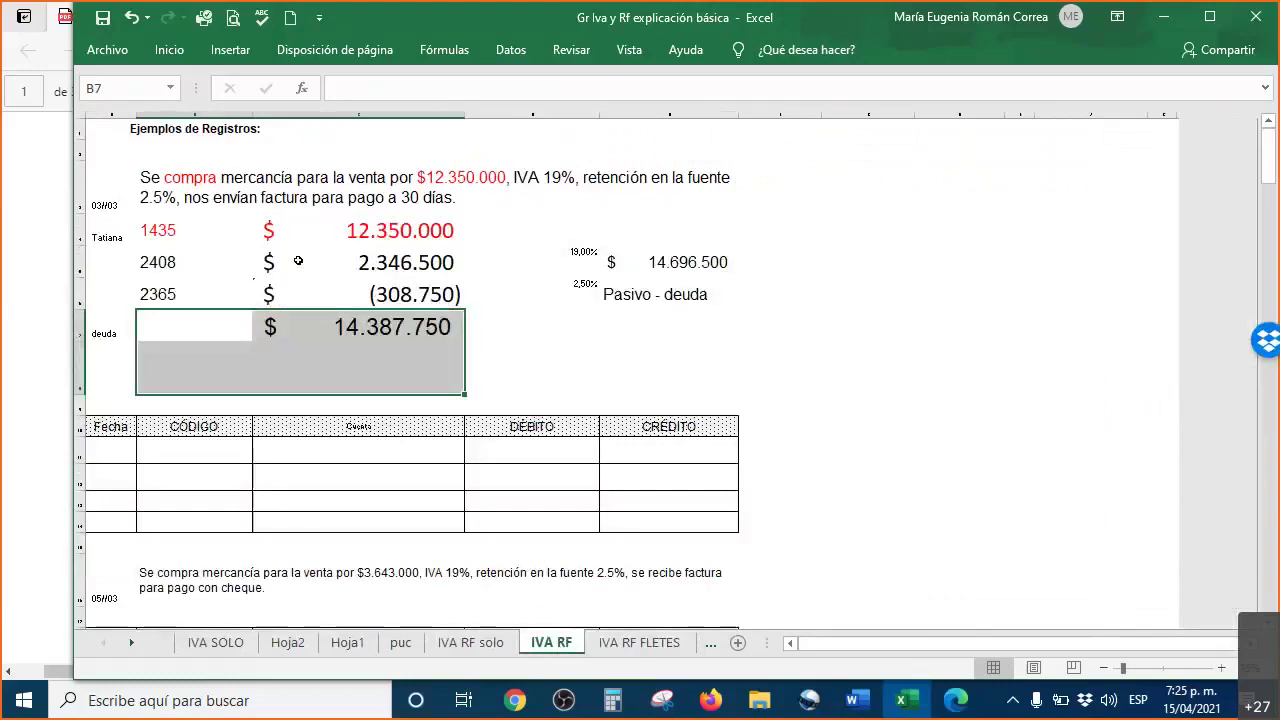
drag(160, 229, 380, 231)
drag(160, 262, 375, 265)
drag(158, 325, 412, 326)
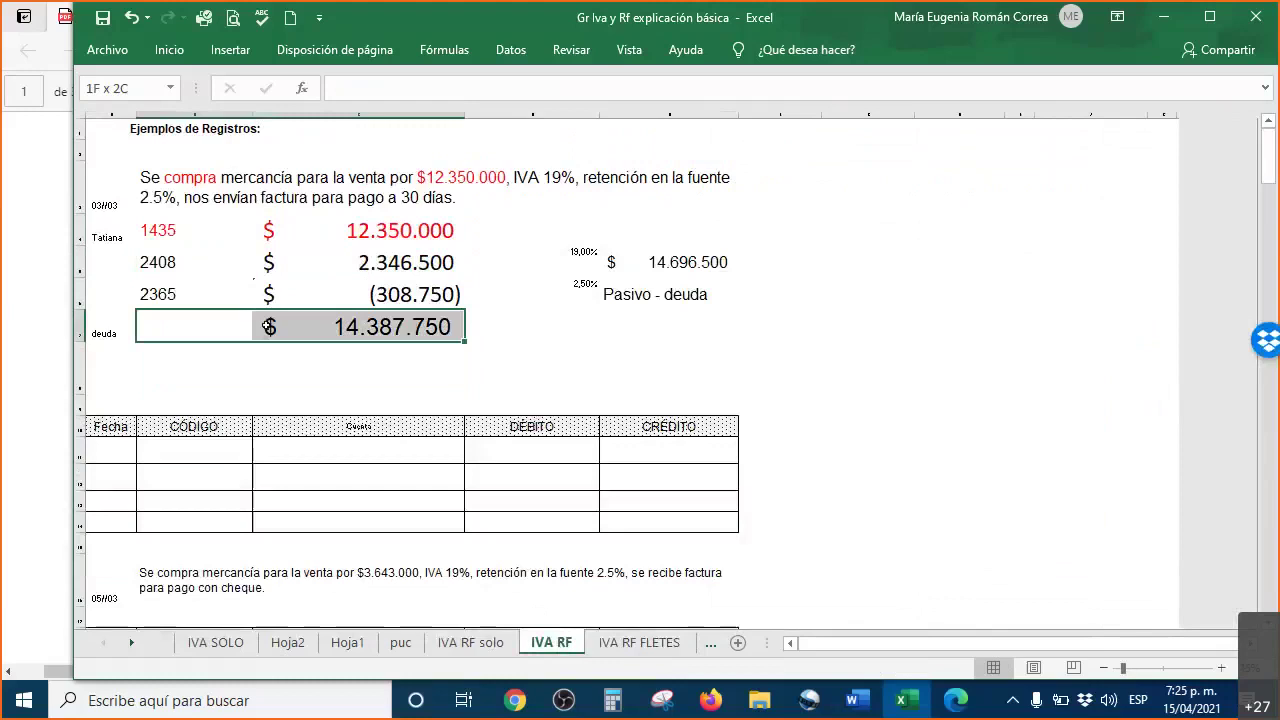
click(185, 326)
text(20)
key(BackSpace)
text(22)
key(BackSpace)
text(05)
key(Return)
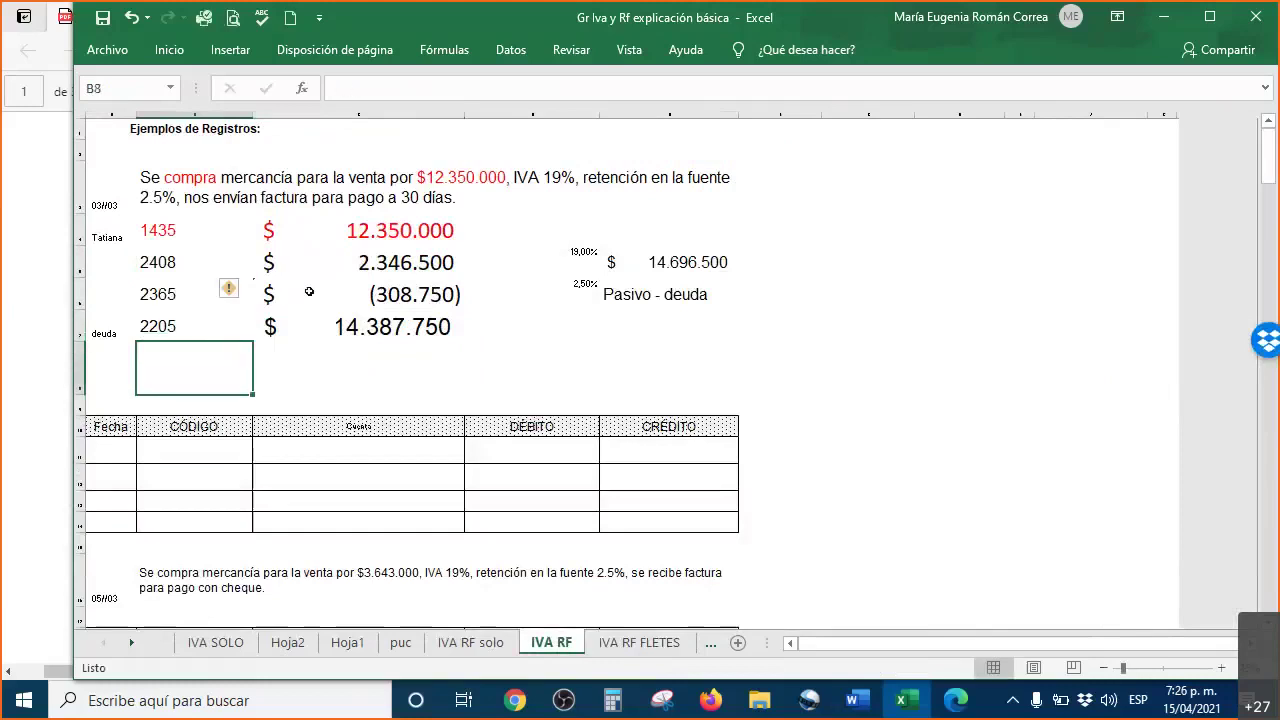
- Examine the withholding and debt amounts in C6 and C7 and the 1435 and 2408 lines above them
drag(309, 291, 309, 262)
click(330, 294)
right_click(330, 294)
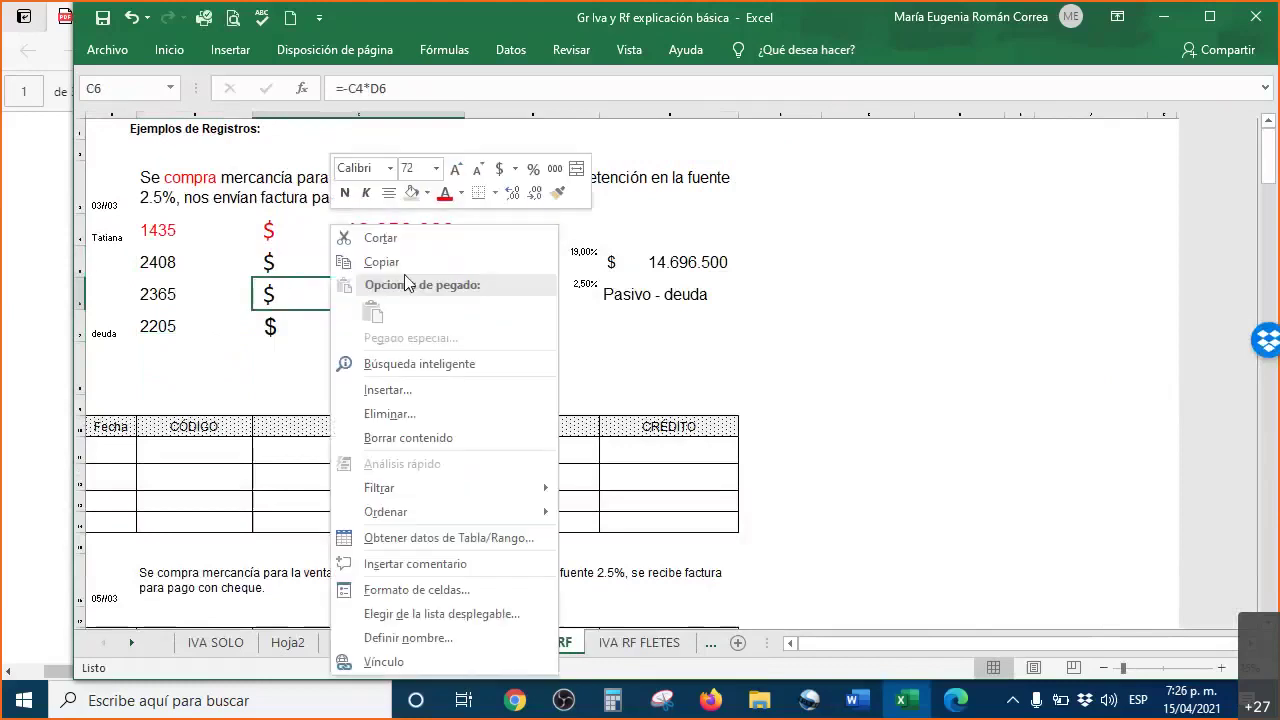
key(Escape)
click(410, 326)
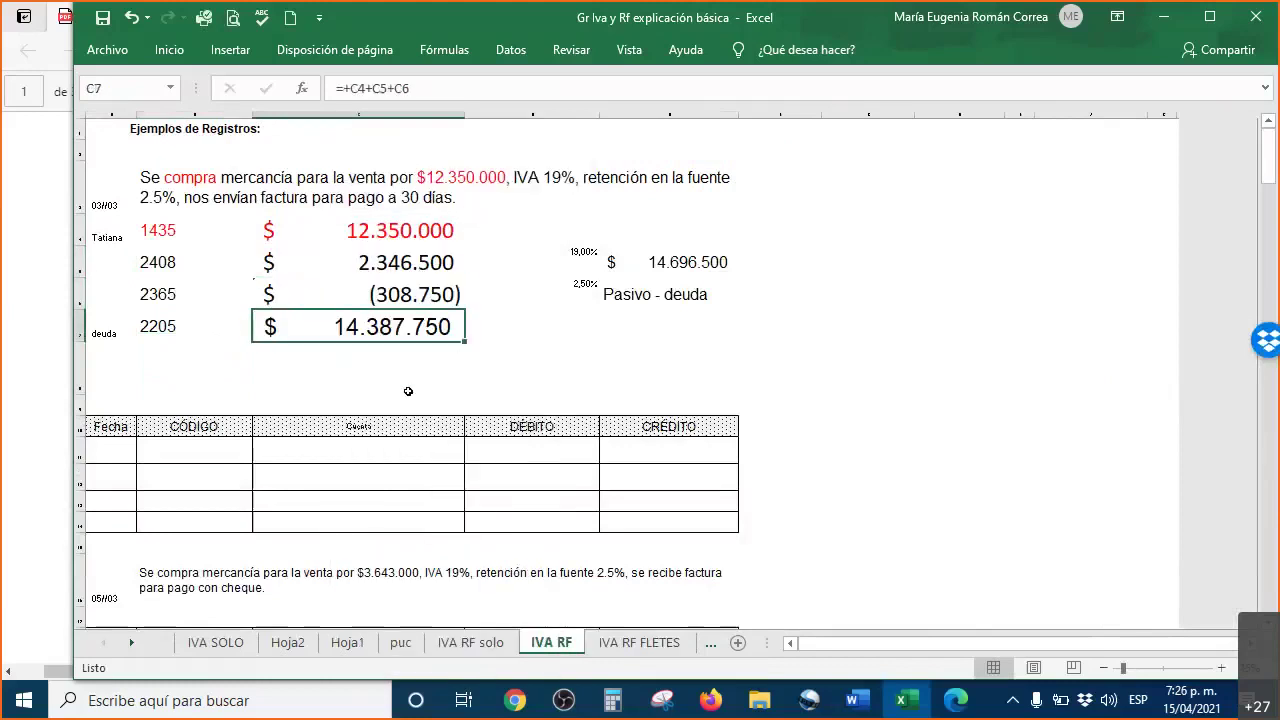
scroll(463, 366, up, 4)
drag(877, 644, 820, 646)
scroll(820, 509, up, 1)
click(565, 283)
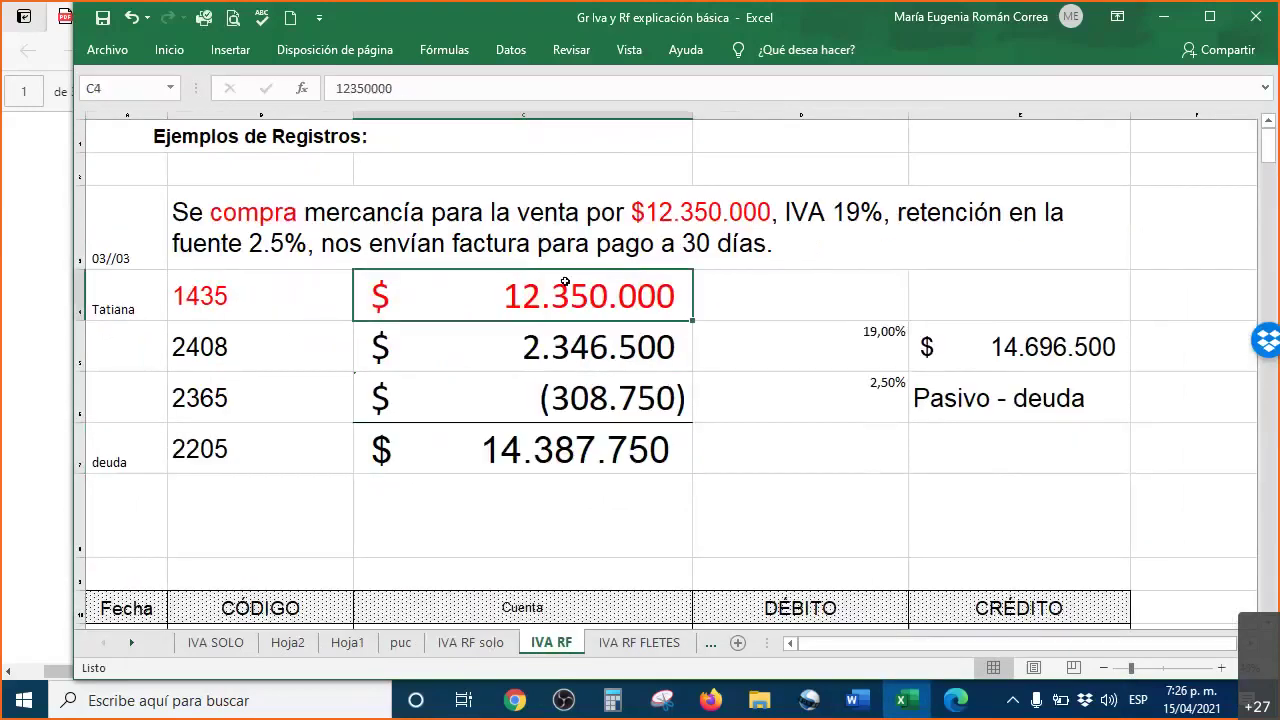
drag(229, 296, 381, 323)
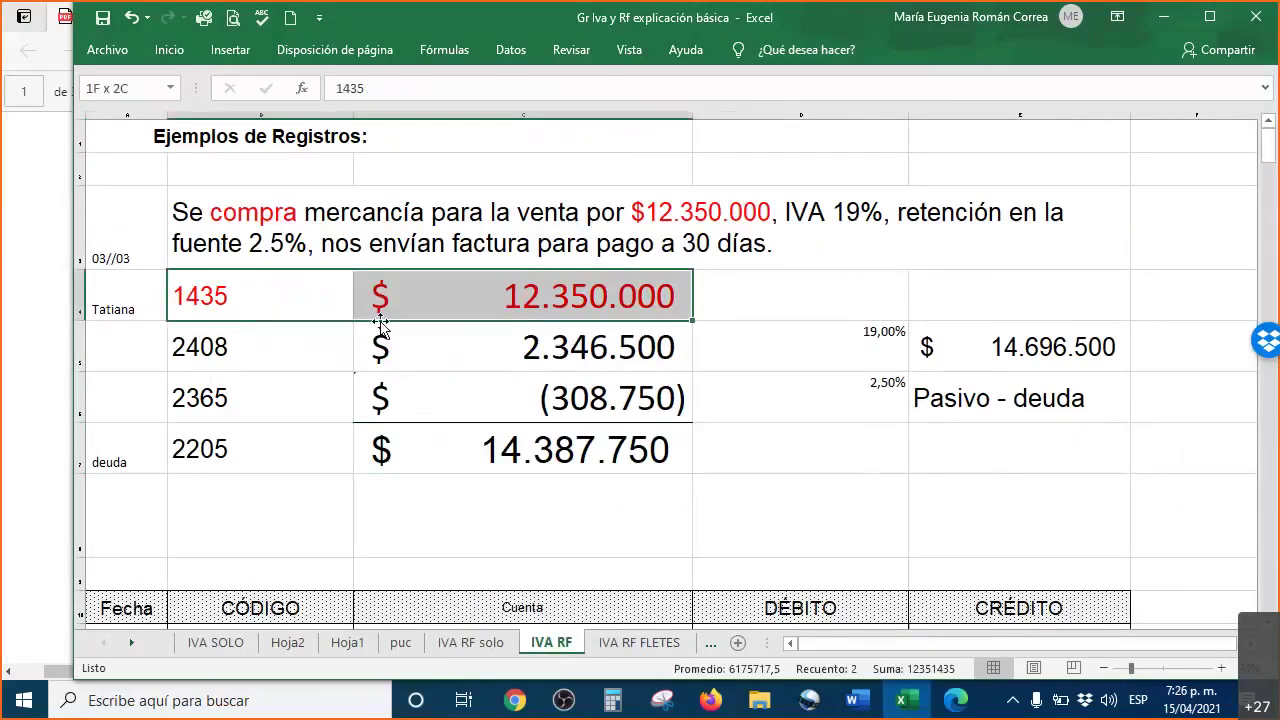
drag(246, 346, 443, 346)
- Label the 1435, 2408 and 2365 lines in A4:A6 as "Compra", "iva compra" and "rf"
click(141, 292)
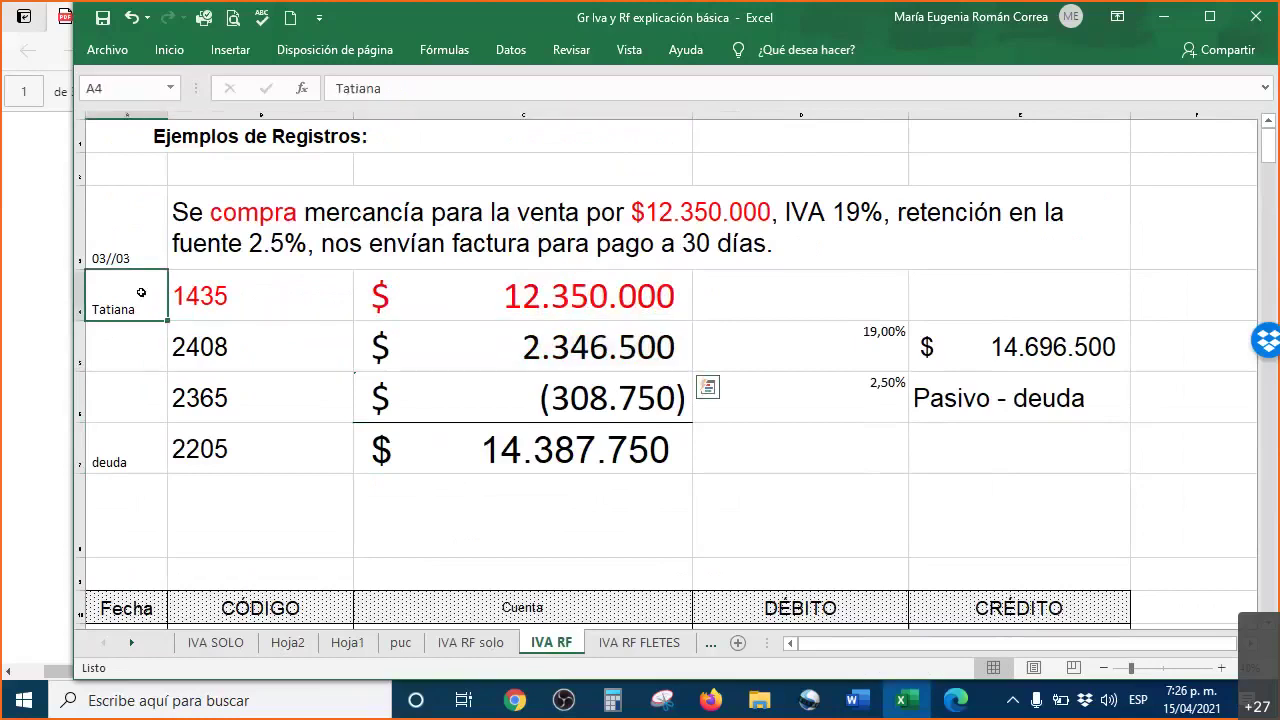
text(Compra)
key(Return)
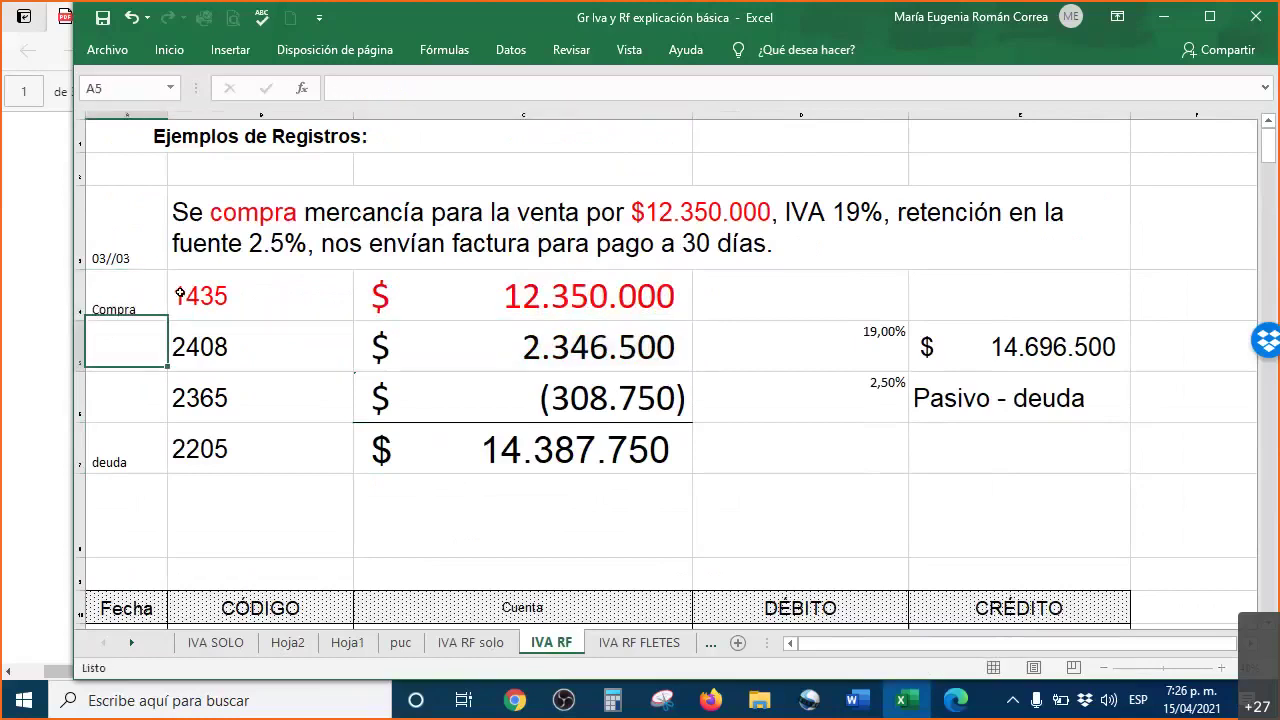
text(iva compra)
key(Return)
text(rf)
key(Return)
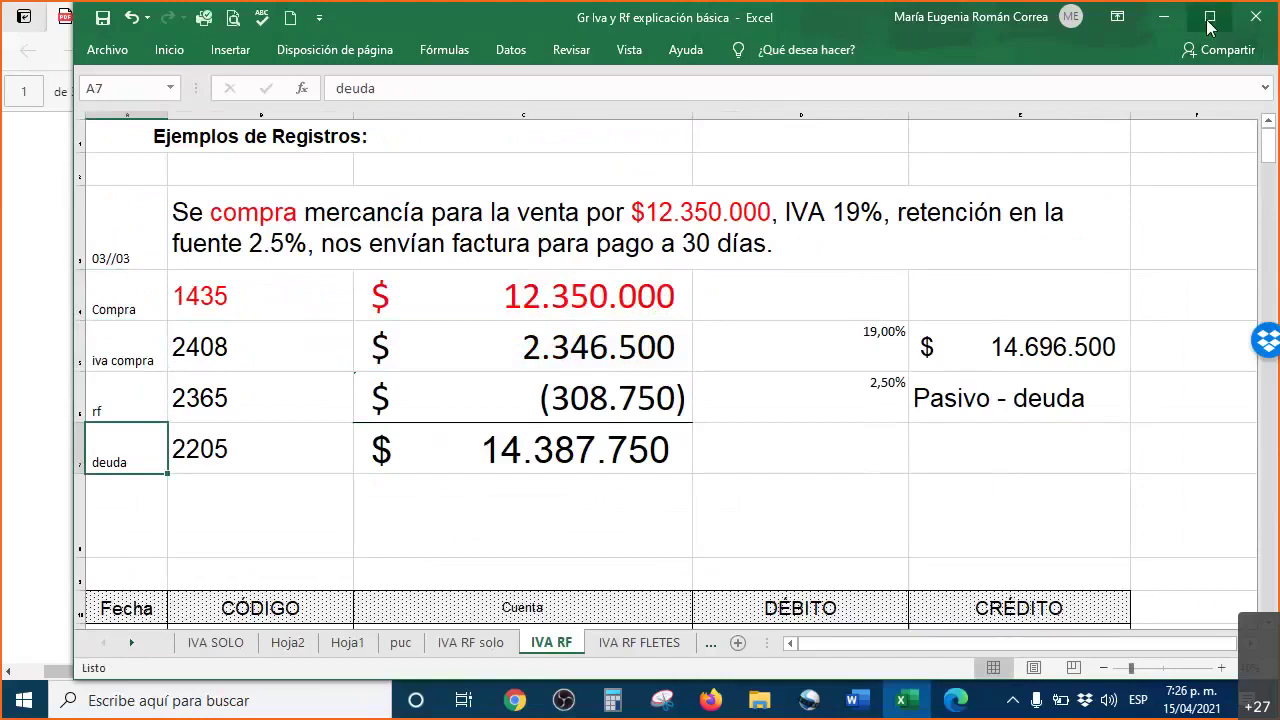
- Widen column A in the maximized window and reduce the heights of rows 4 to 8
key(super+Up)
drag(94, 113, 113, 113)
drag(6, 295, 6, 450)
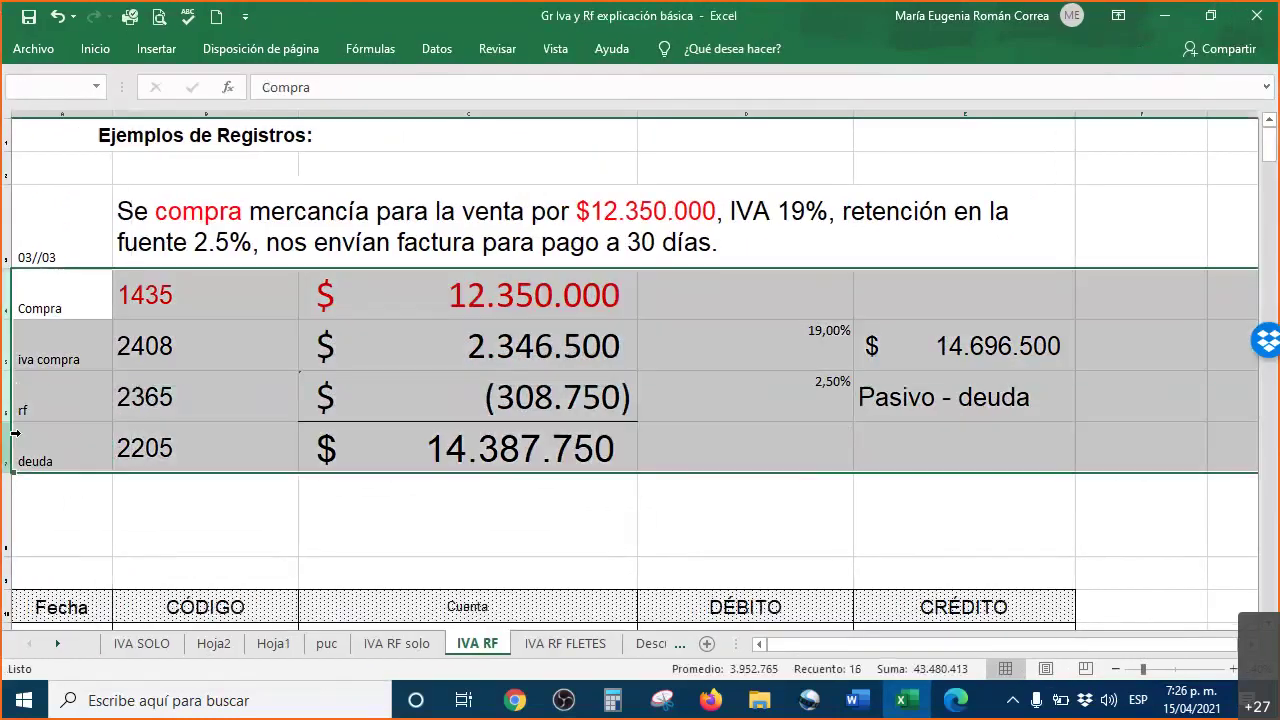
drag(12, 319, 12, 314)
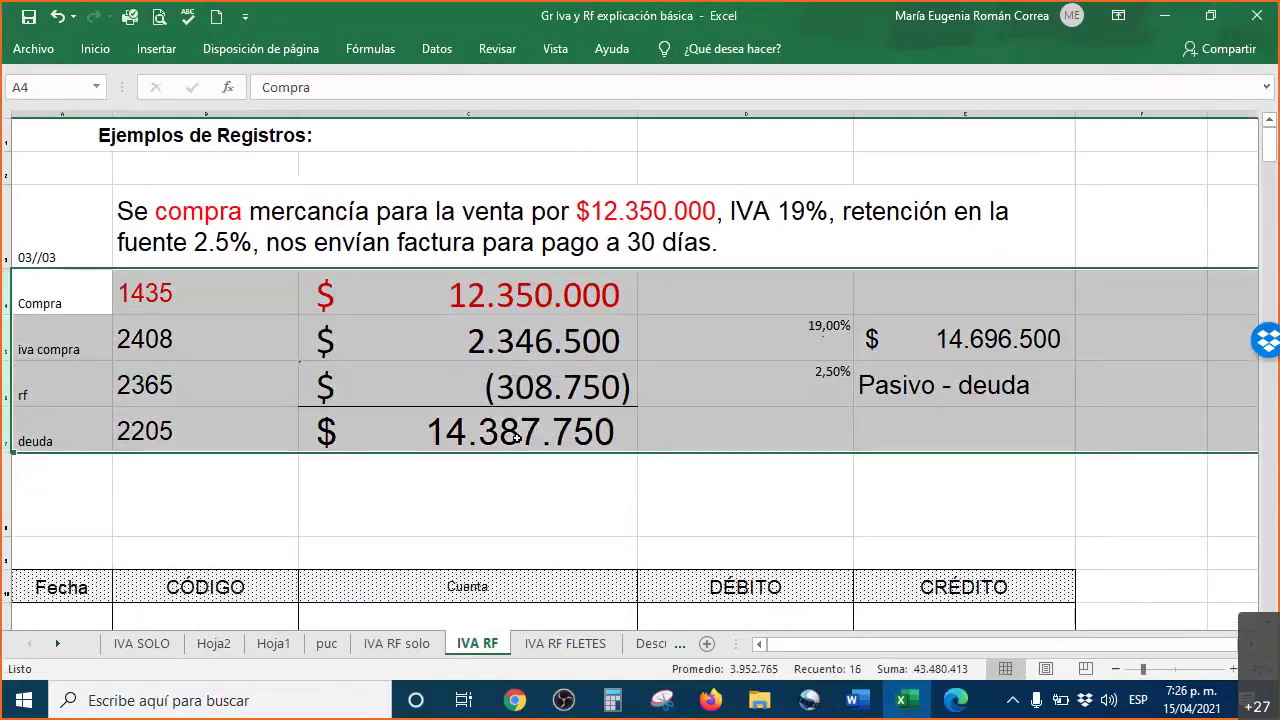
click(483, 500)
drag(6, 534, 6, 481)
scroll(380, 458, down, 1)
scroll(360, 465, up, 1)
scroll(254, 494, down, 1)
scroll(149, 409, down, 2)
click(80, 410)
click(55, 406)
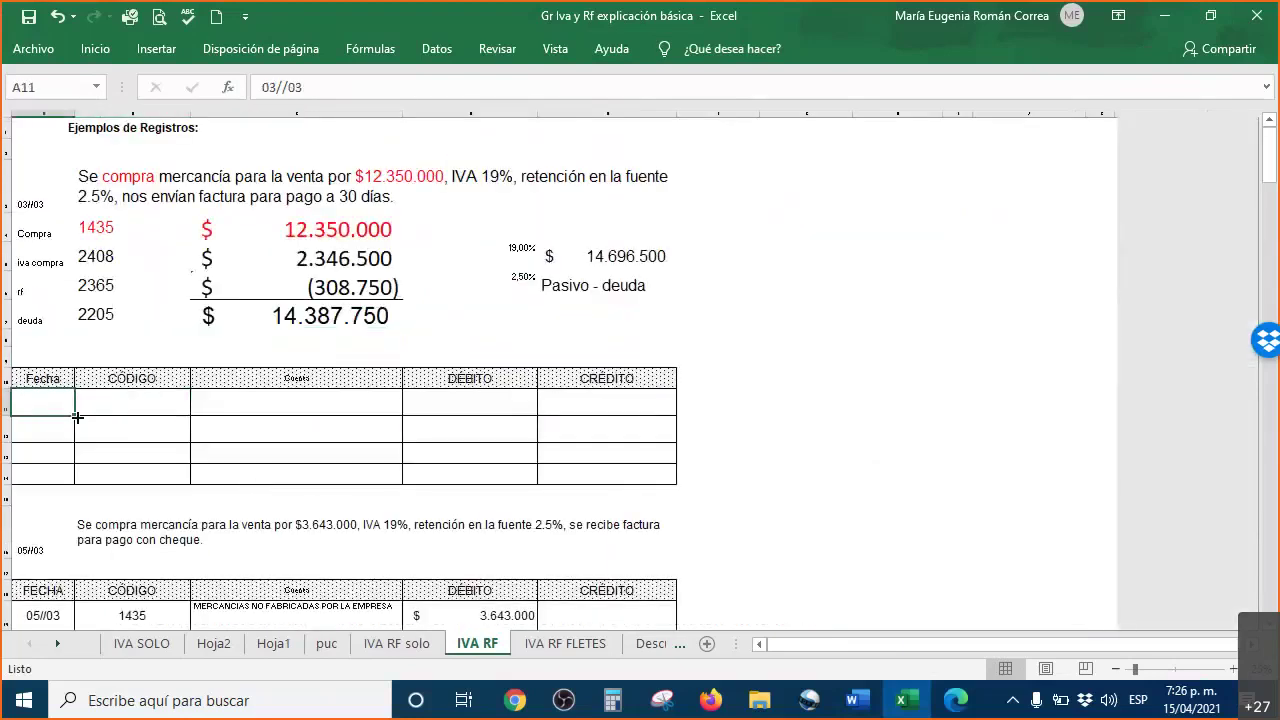
text(03/)
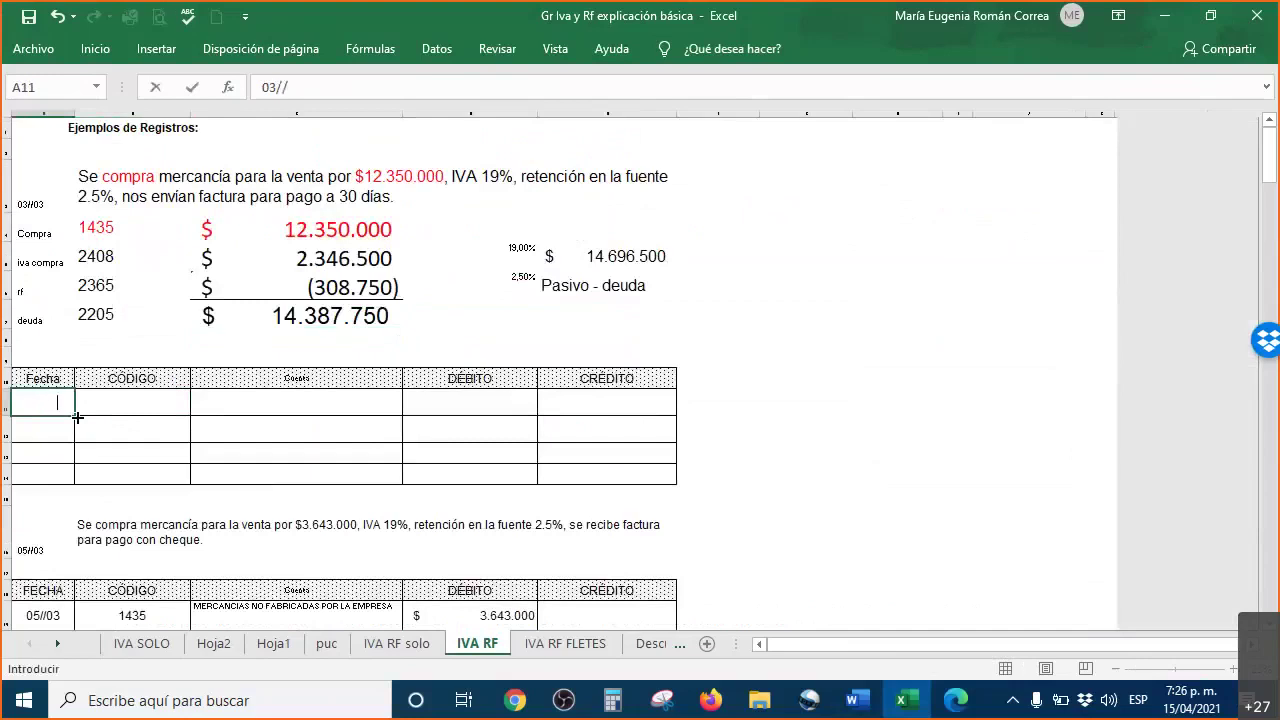
text(/)
key(Escape)
- Format the entry text in A11:E14 as black at size 72, and widen the DÉBITO and CRÉDITO columns to fit the amounts
drag(43, 402, 640, 482)
right_click(640, 484)
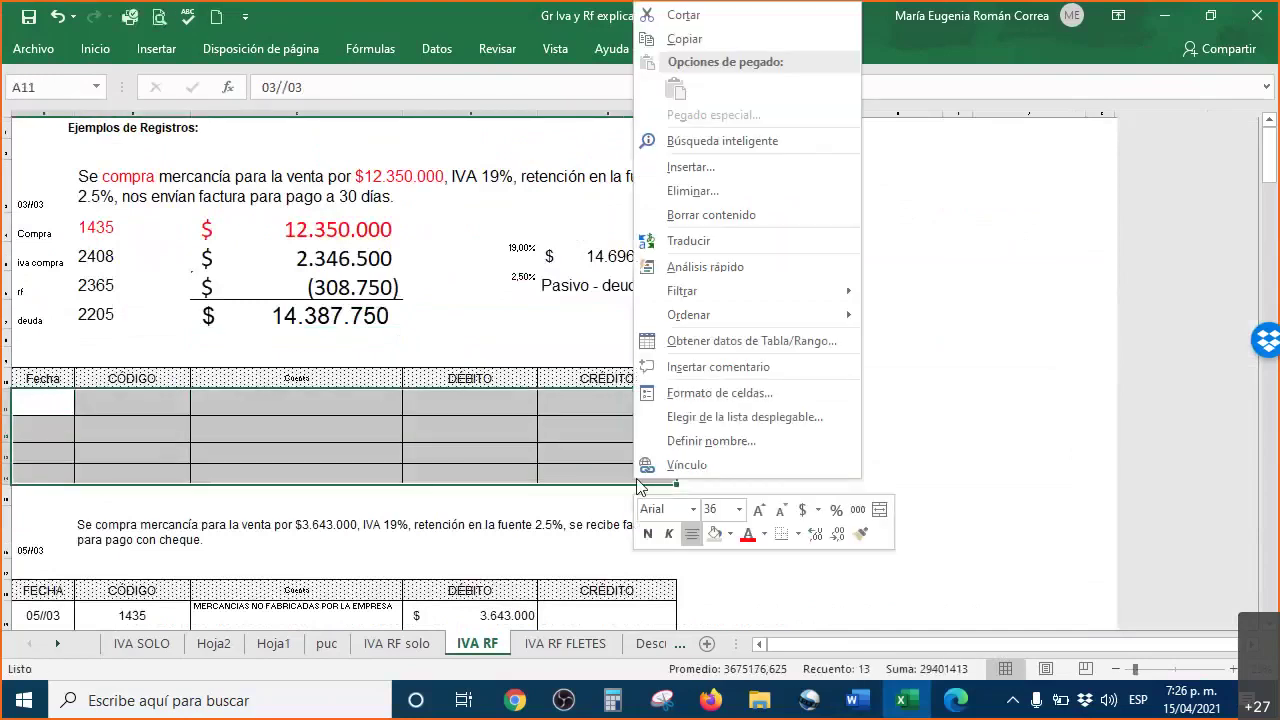
click(764, 533)
click(751, 291)
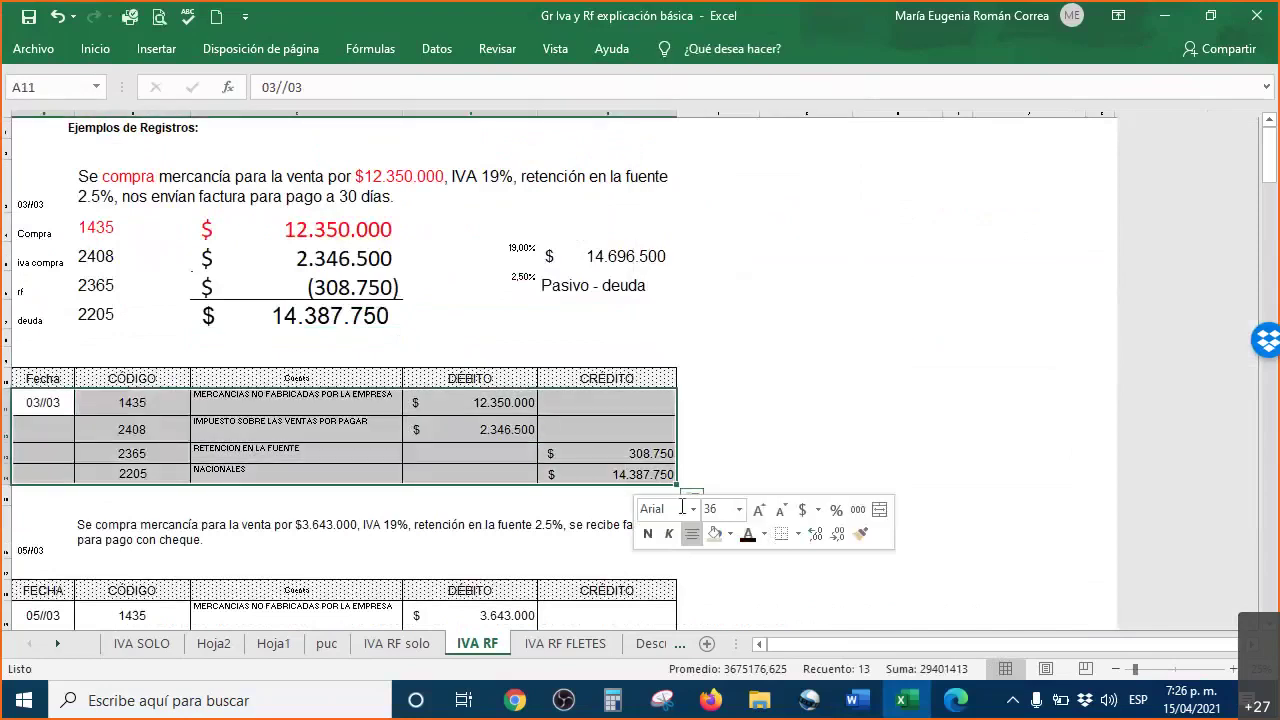
click(759, 510)
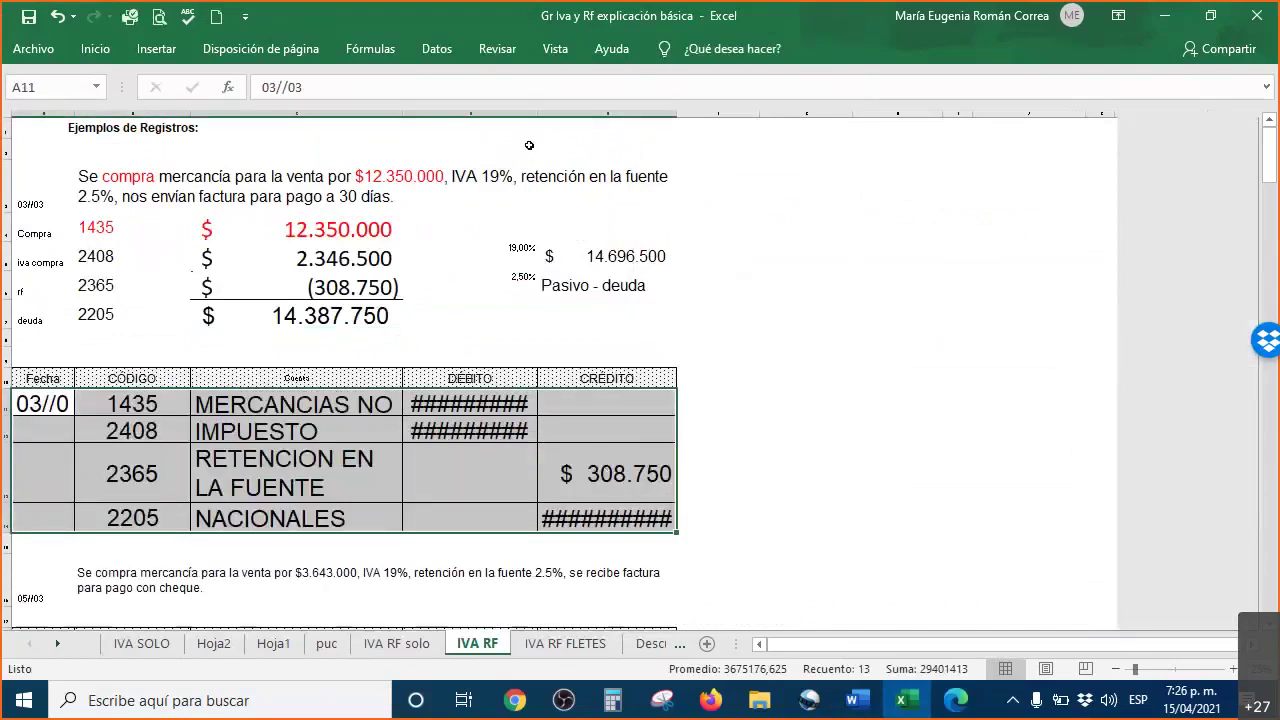
drag(536, 113, 576, 113)
drag(715, 113, 768, 113)
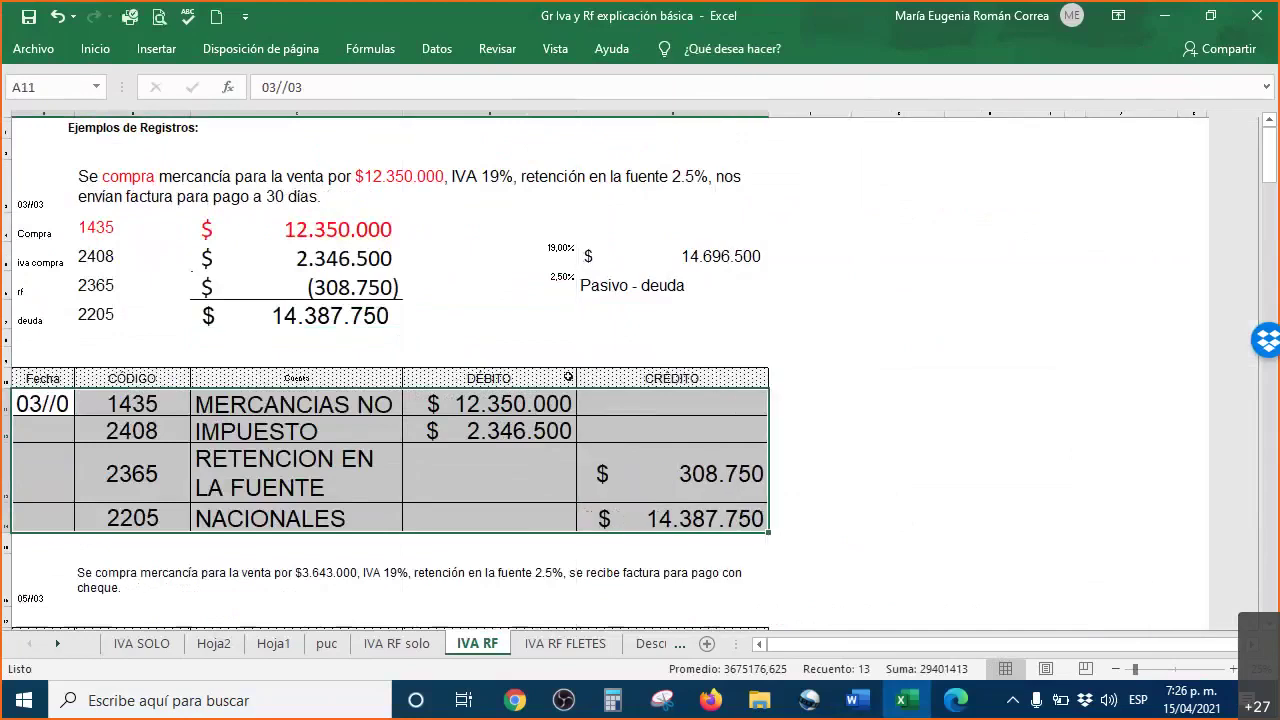
- Fill the 1435 purchase line in B4:C4 and its matching entry line in B11:D11 with light tan
click(320, 232)
drag(124, 229, 323, 220)
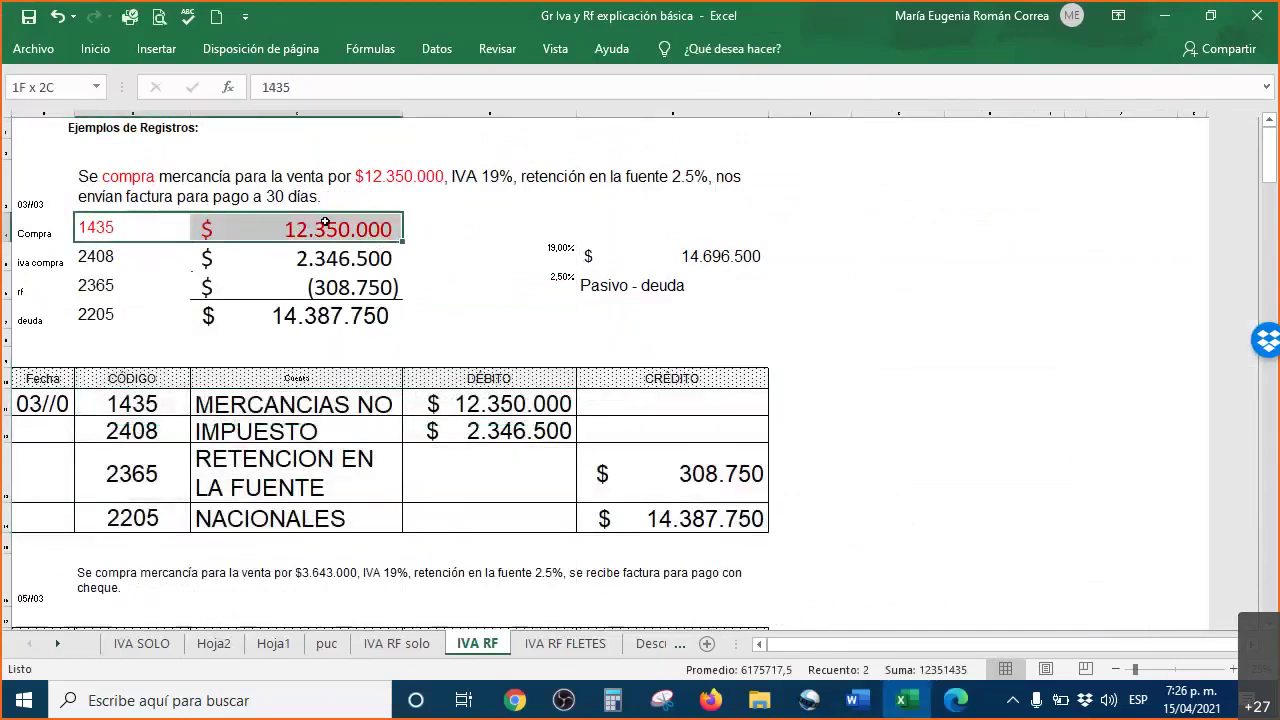
right_click(325, 221)
click(407, 189)
drag(143, 403, 433, 395)
right_click(433, 395)
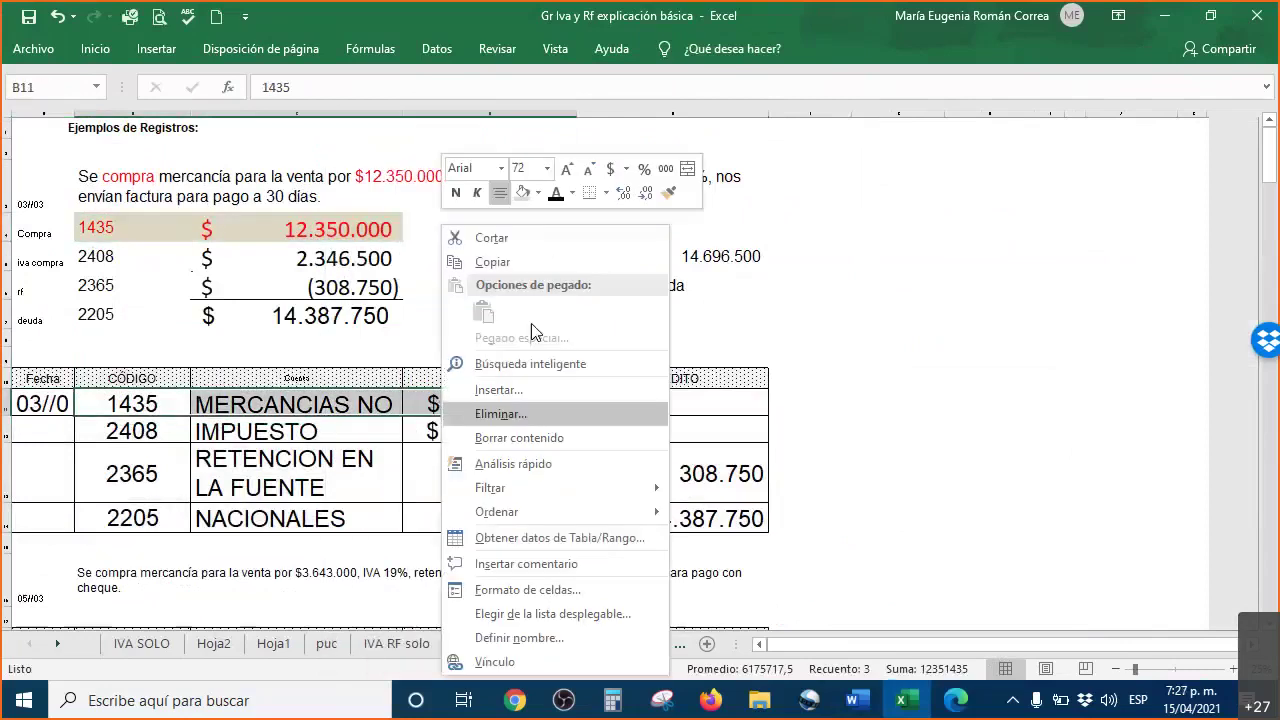
key(Escape)
- Fill the 2408 VAT line in B5:C5 and its matching entry line in B12:D12 with light pink
drag(120, 257, 255, 254)
right_click(262, 254)
click(368, 192)
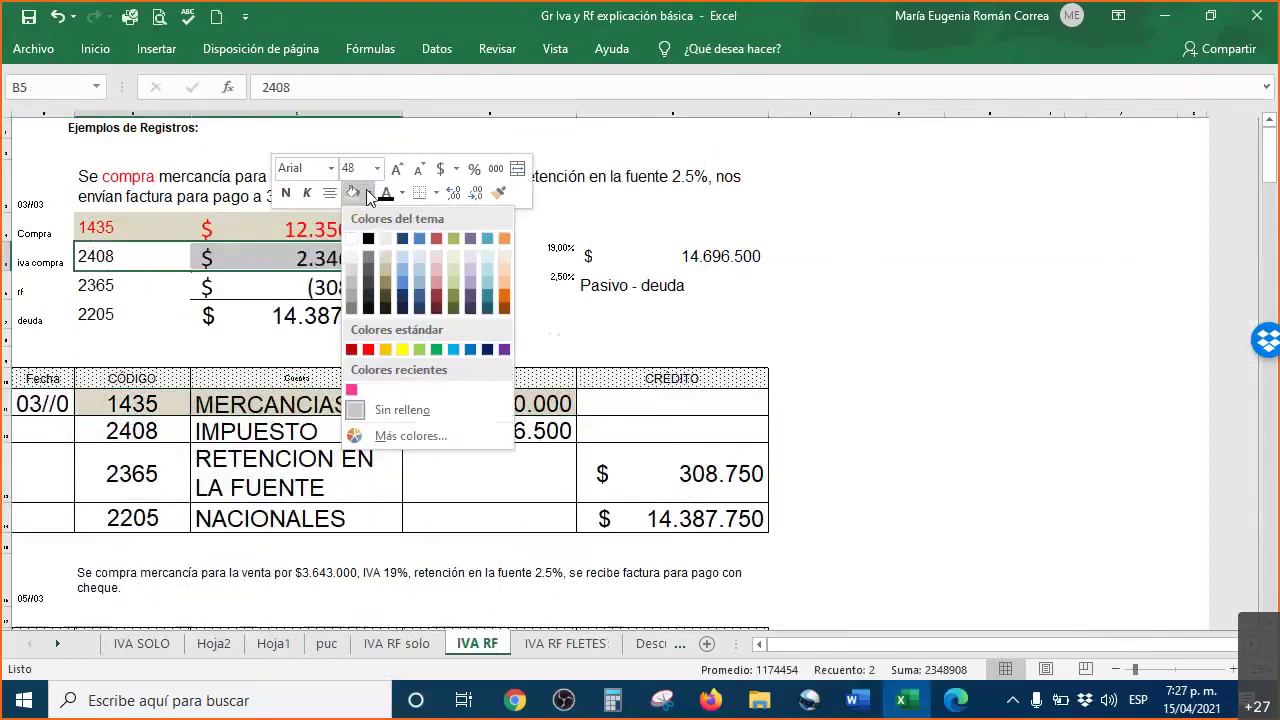
click(437, 257)
drag(132, 430, 465, 430)
right_click(465, 430)
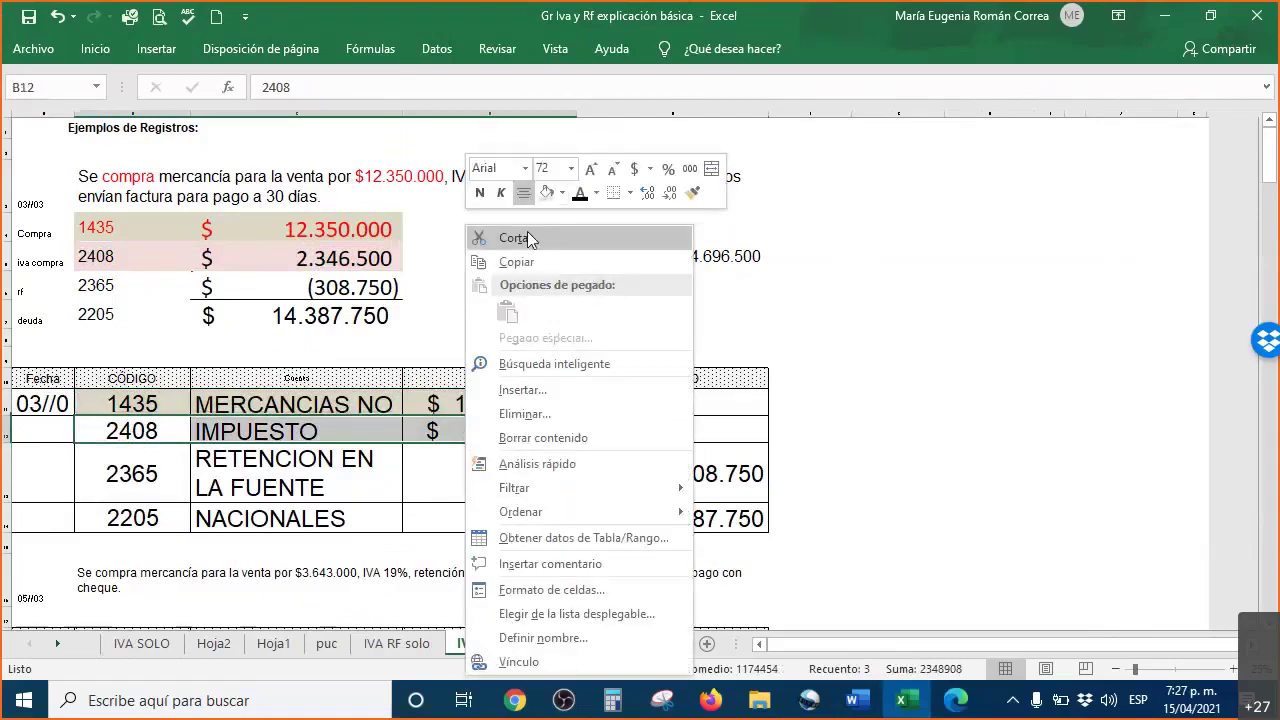
click(547, 192)
- Fill the 2365 withholding line of the entry in B13:E13 and its calculation line in B6:C6 with light blue
click(297, 487)
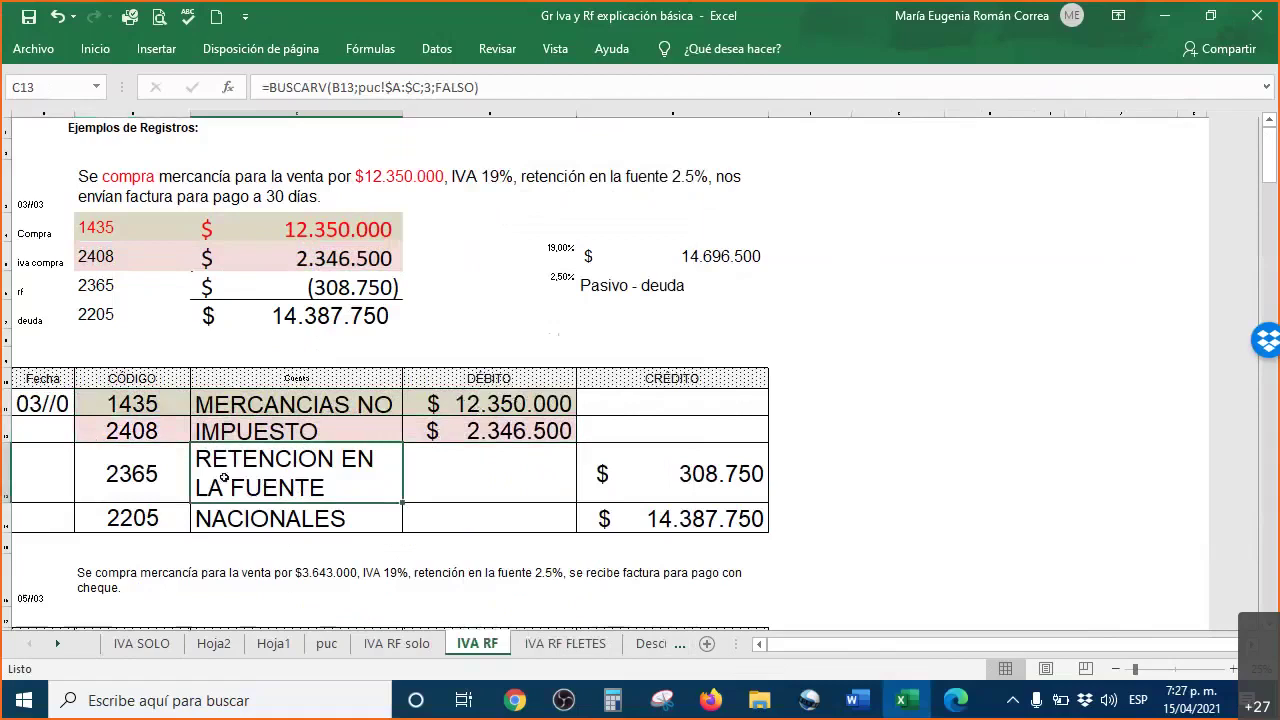
drag(113, 482, 661, 481)
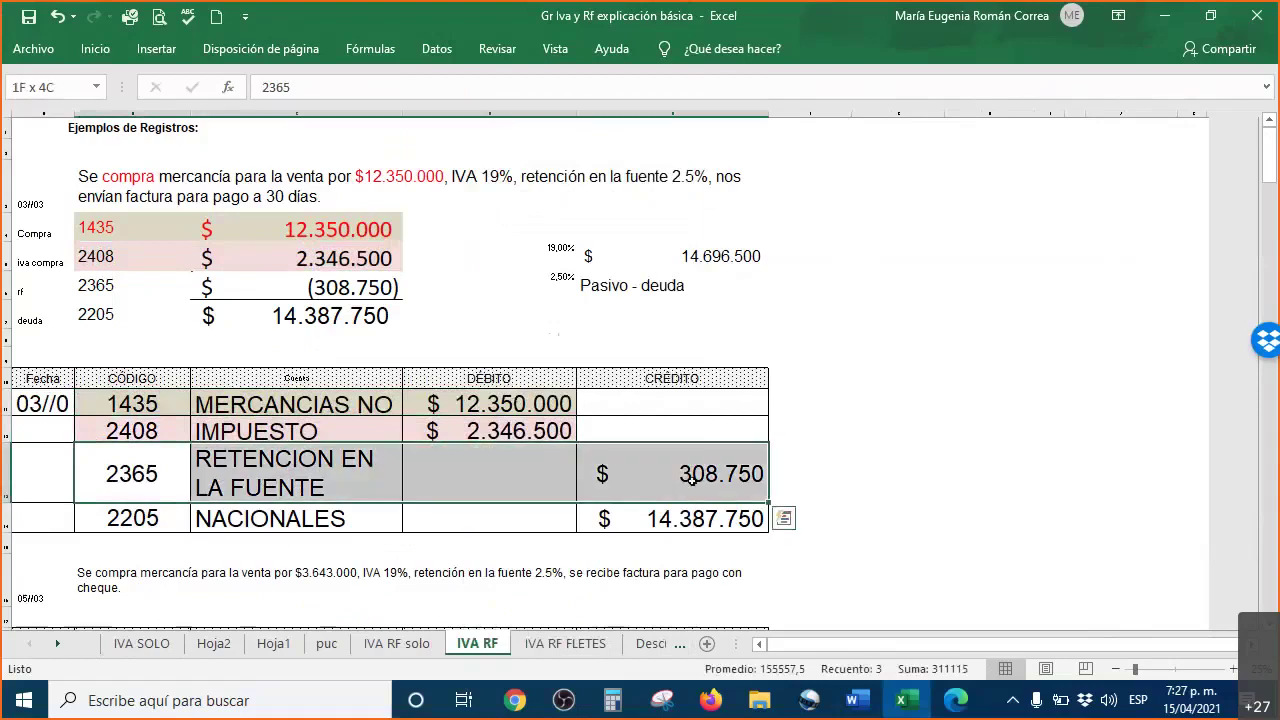
right_click(690, 487)
click(788, 537)
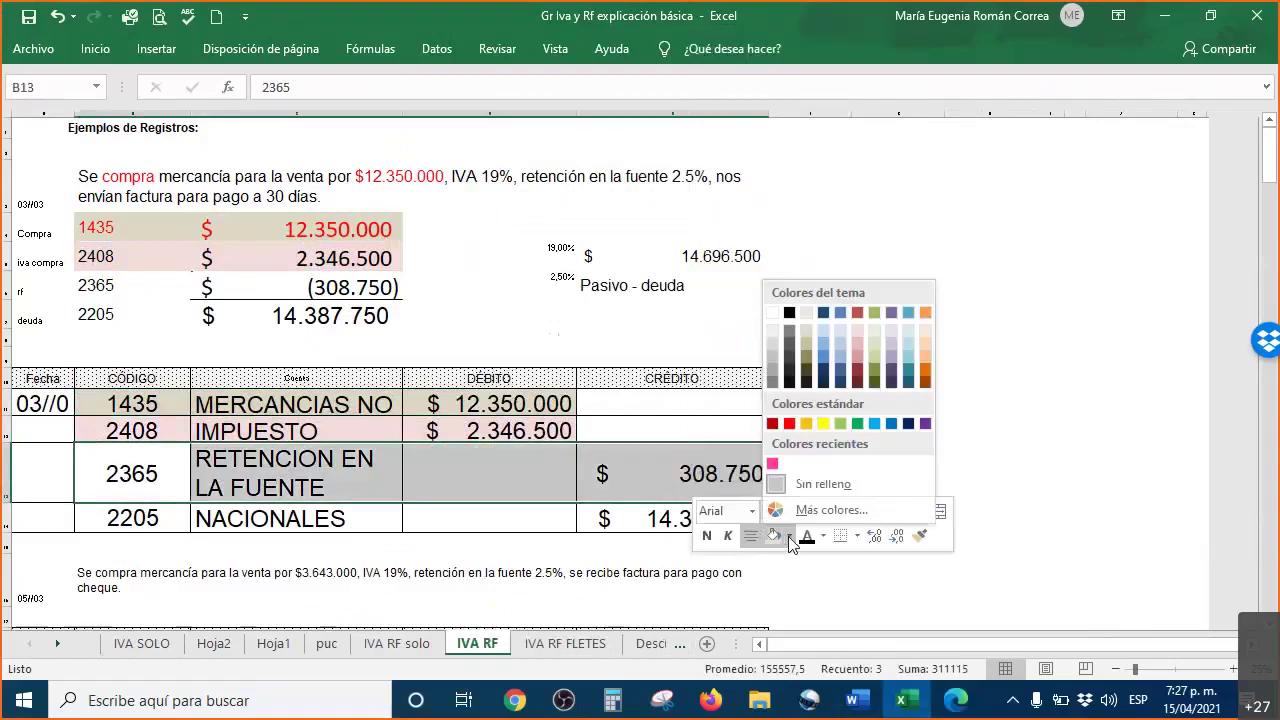
click(840, 362)
drag(108, 285, 257, 289)
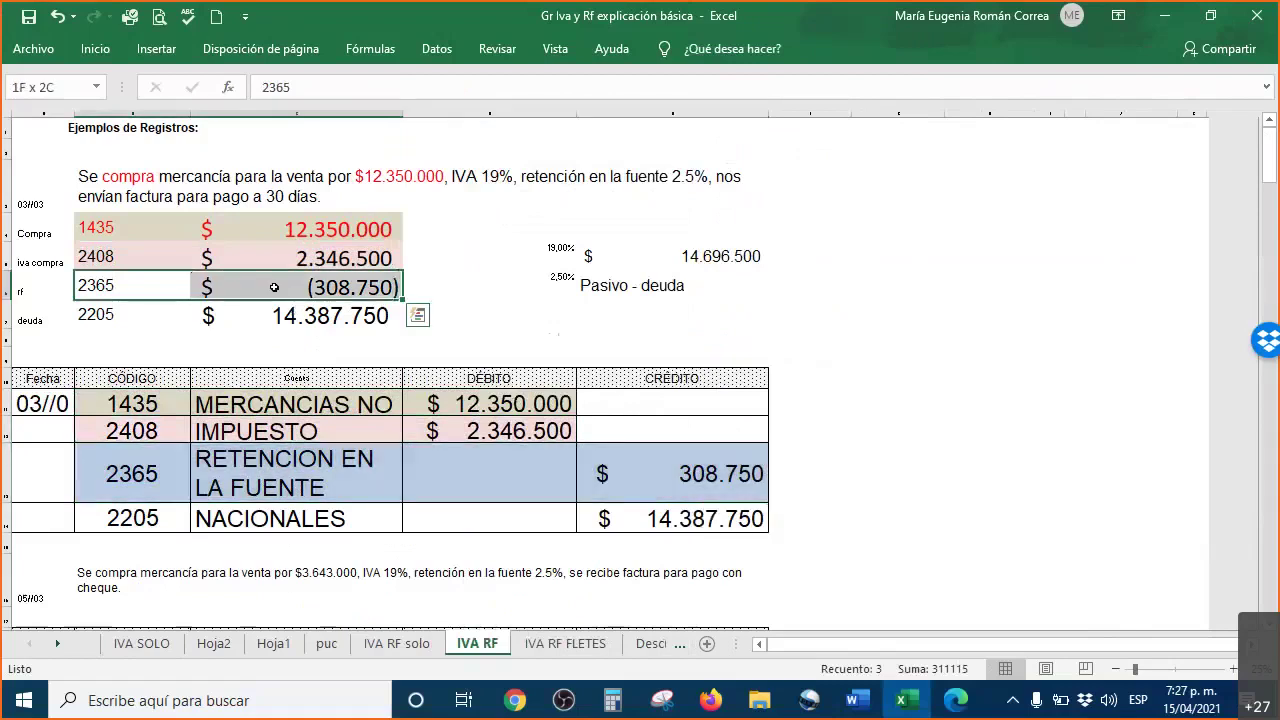
right_click(257, 289)
click(355, 195)
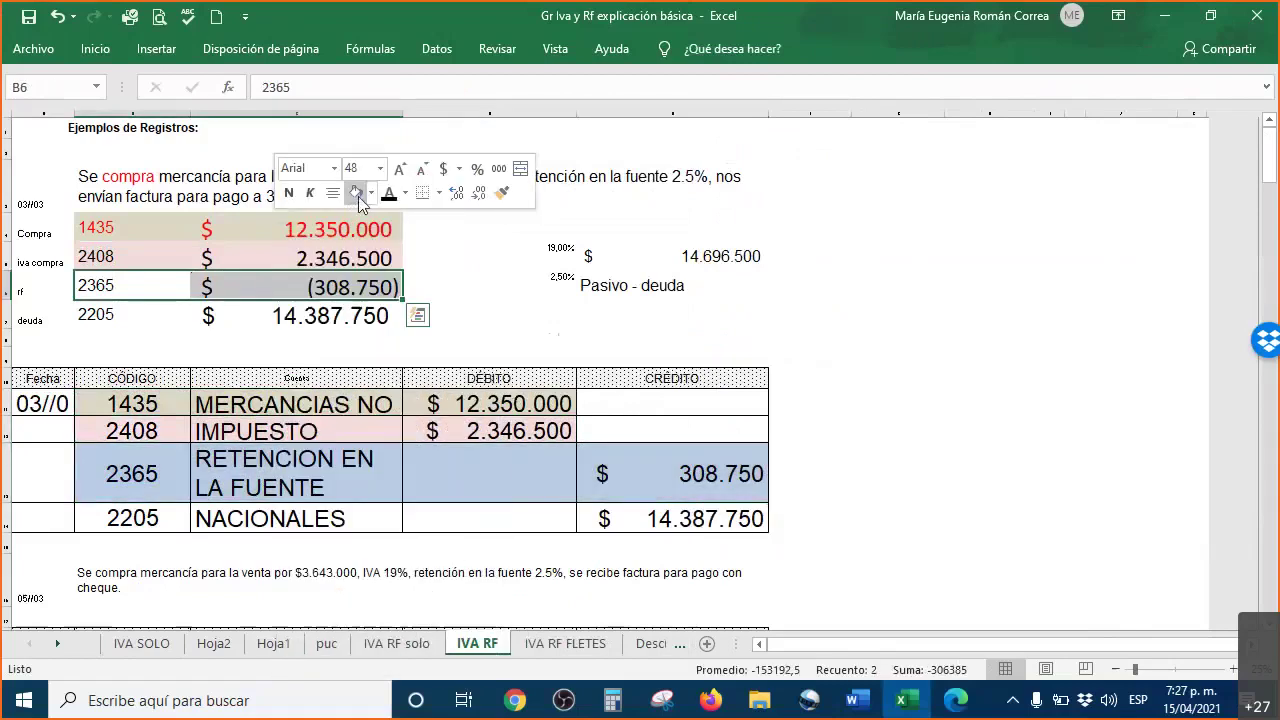
- Fill the 2205 supplier line of the entry in B14:E14 and its calculation line in B7:C7 with light green
drag(120, 518, 662, 518)
right_click(662, 518)
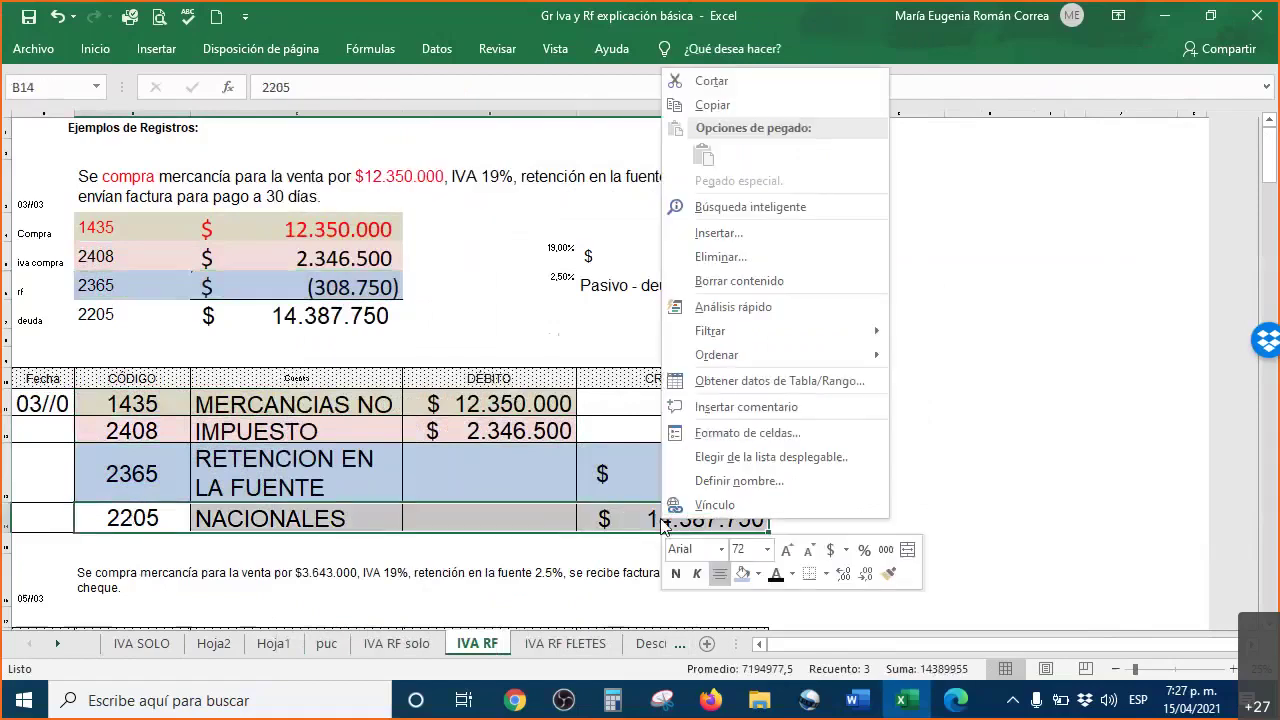
click(743, 574)
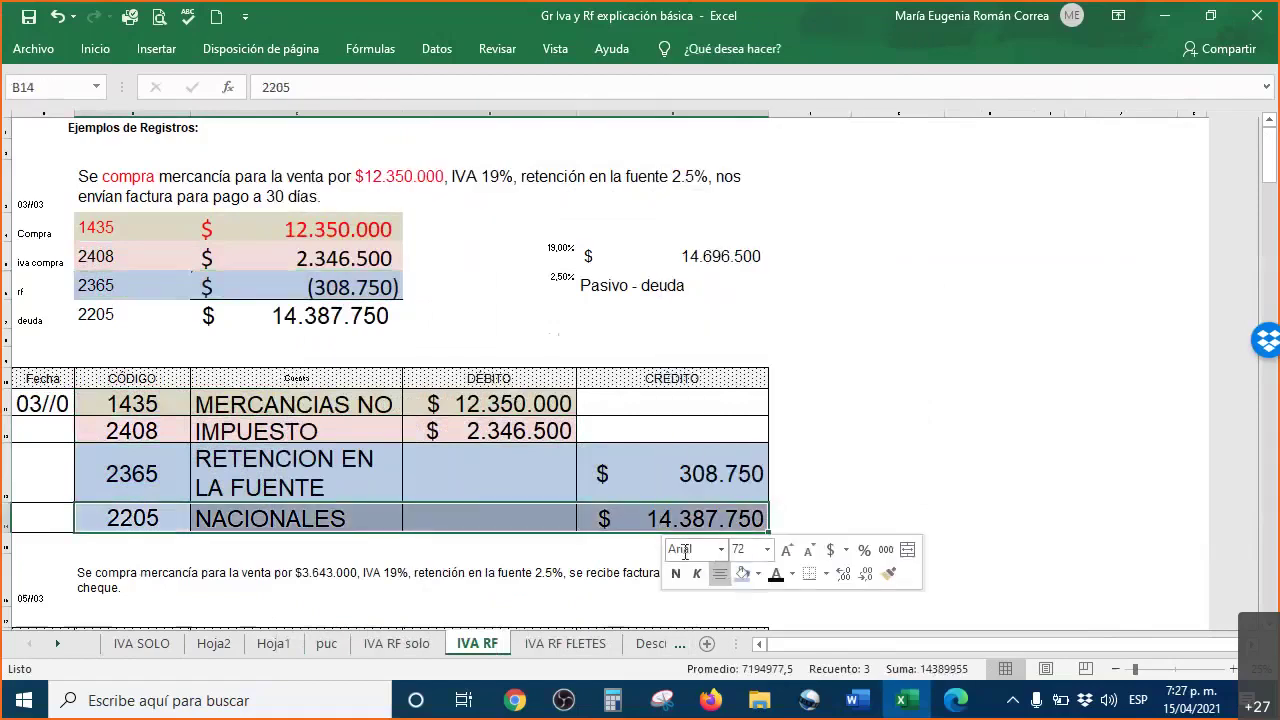
click(758, 574)
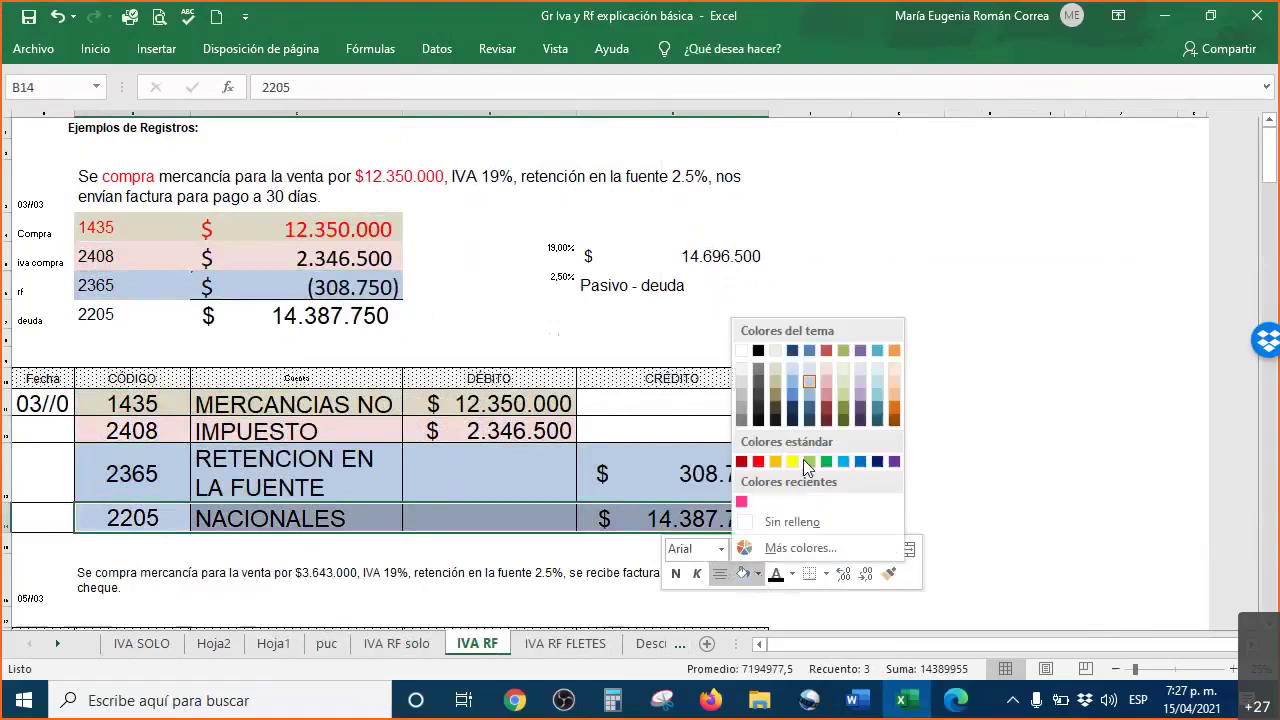
click(842, 397)
drag(78, 314, 318, 316)
right_click(318, 316)
click(402, 194)
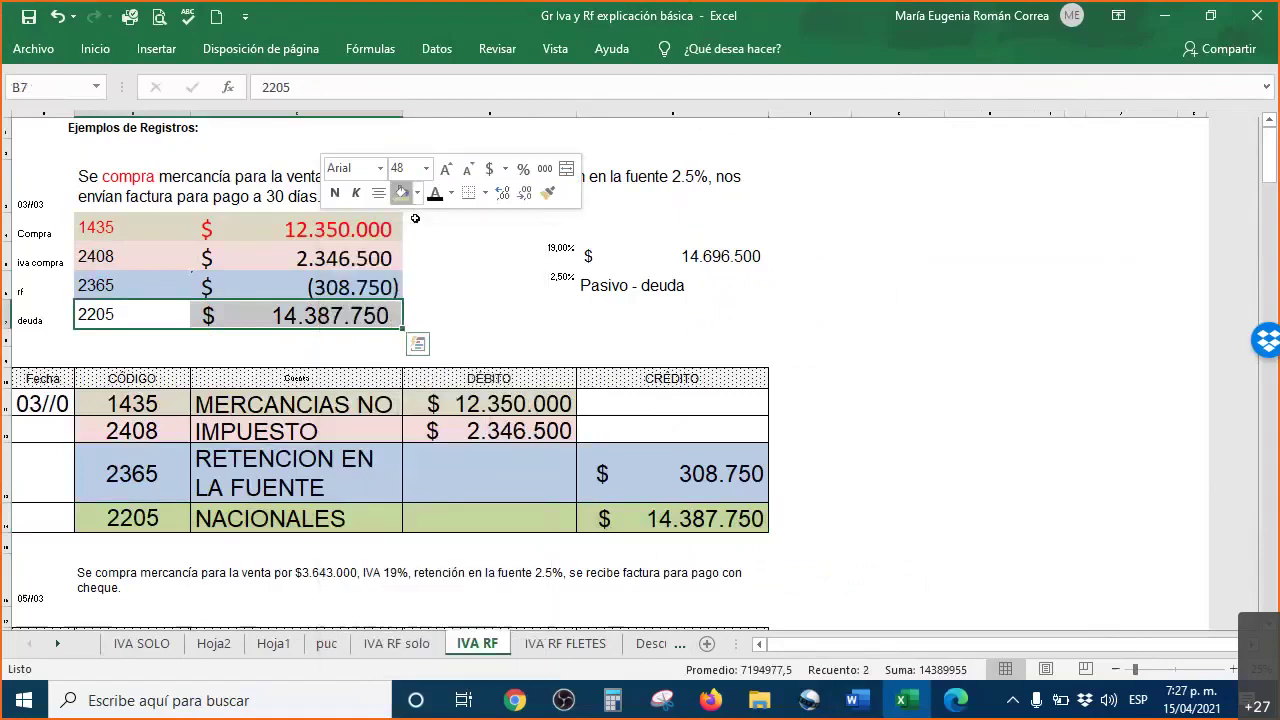
- Set a dark font colour for the cells beside the first entry, from F11 down to row 14
click(898, 518)
click(803, 411)
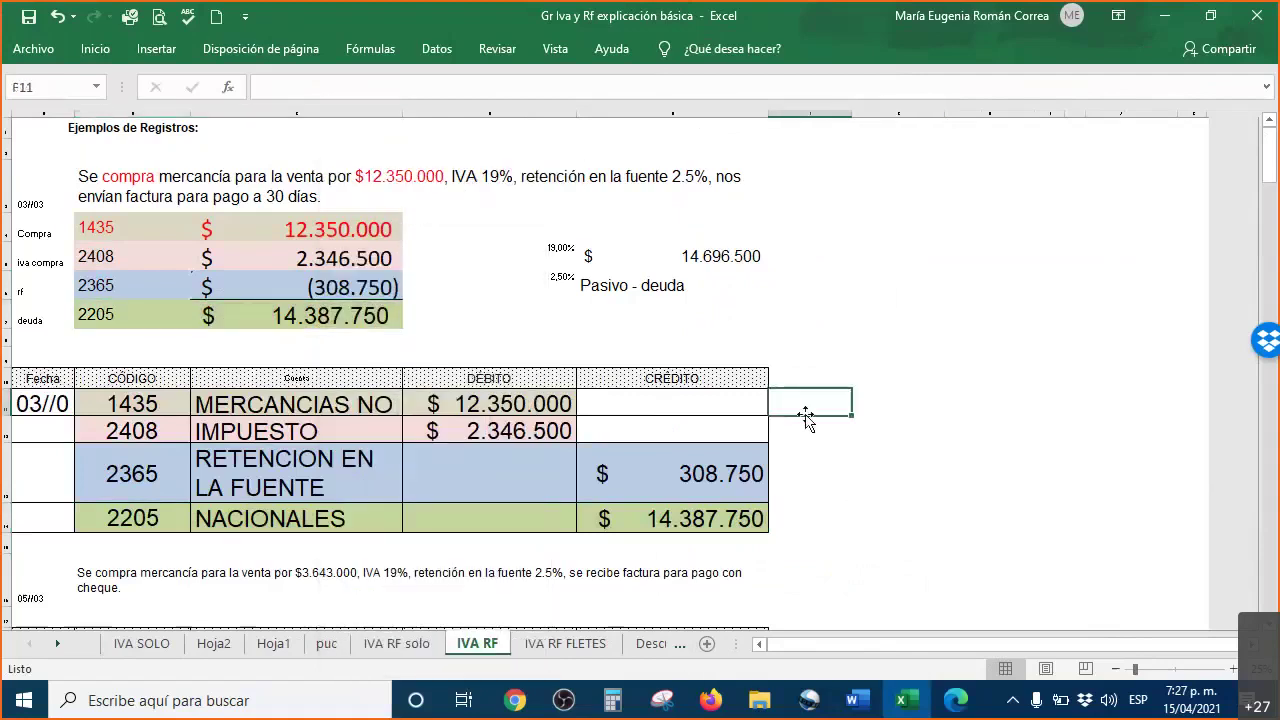
text(compr)
key(Escape)
drag(794, 414, 1097, 517)
right_click(1097, 517)
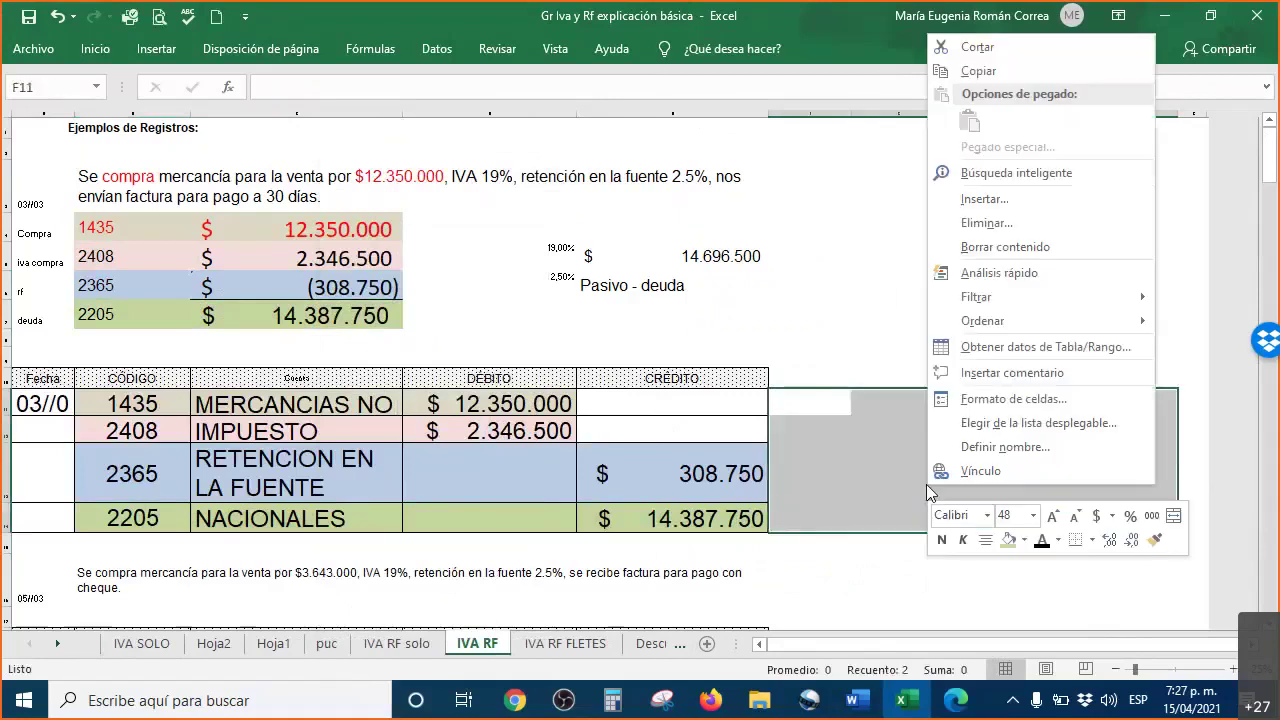
click(1008, 540)
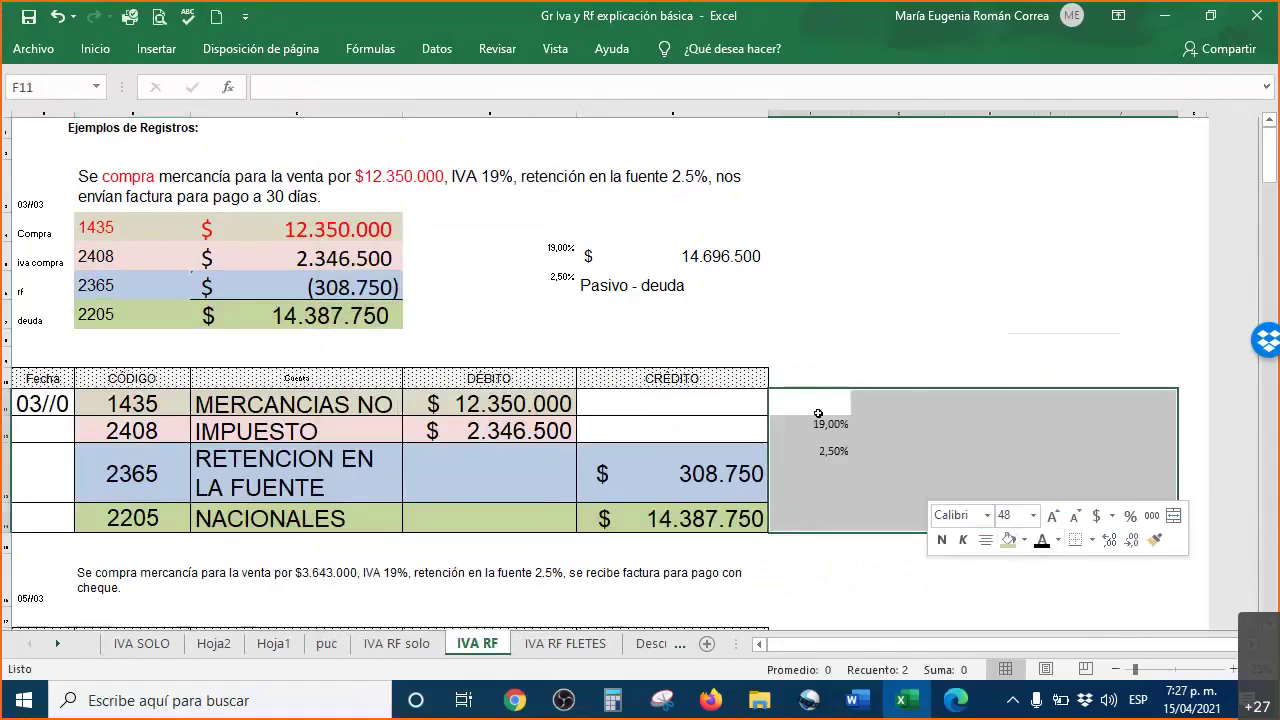
- Label the entry lines in G11:G14 with "Compra", "iva compra", "rf" and "deuda o cuenta por pagar"
click(901, 400)
text(Compra7)
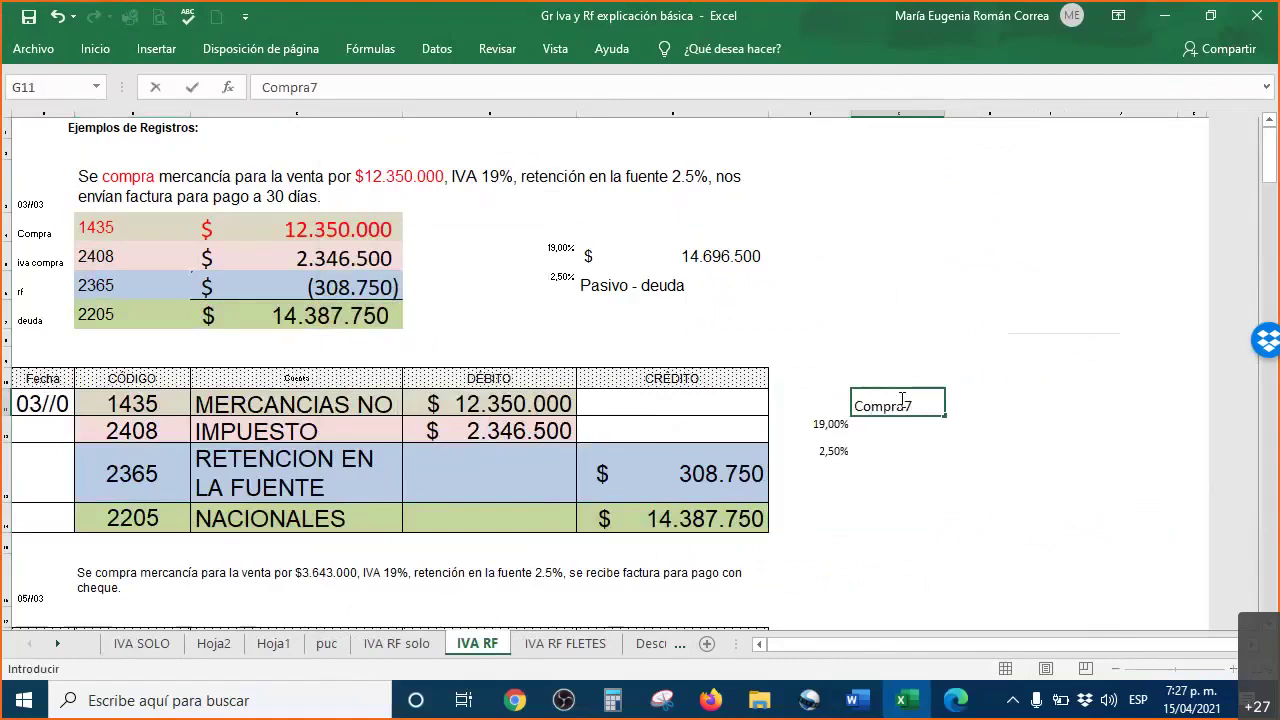
key(BackSpace)
key(Return)
text(iva compra)
key(Return)
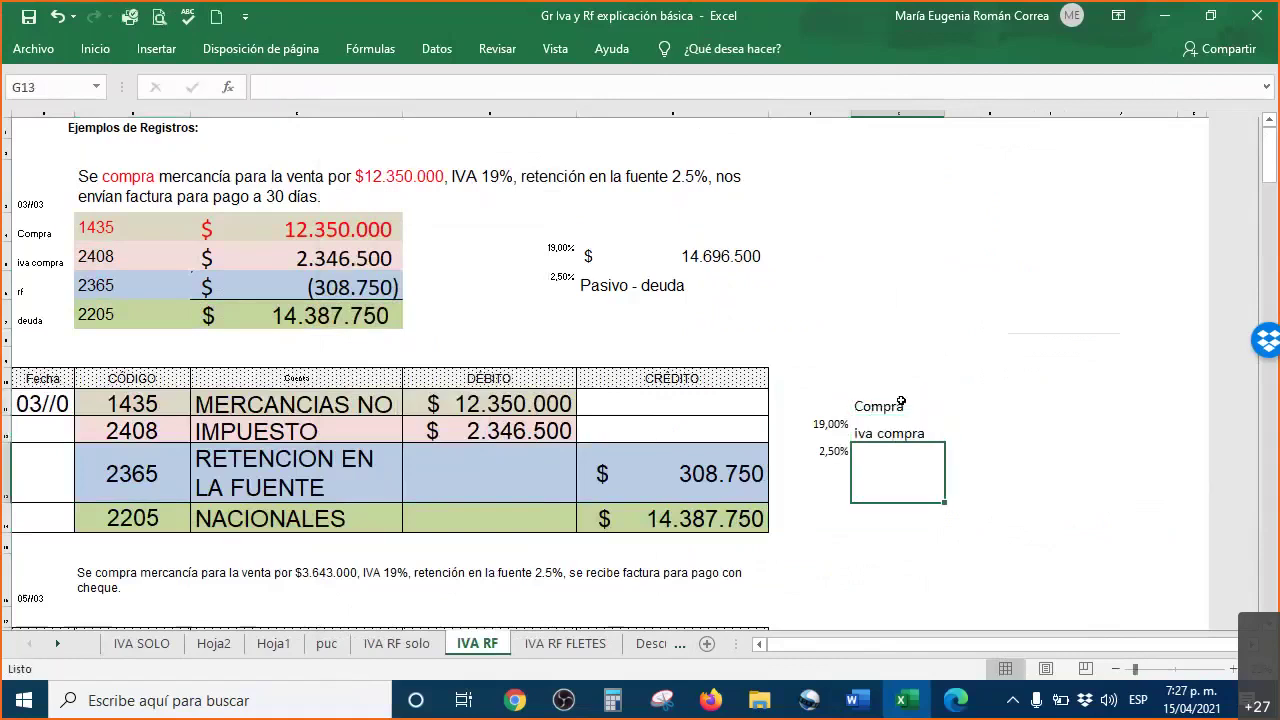
text(rf)
key(Return)
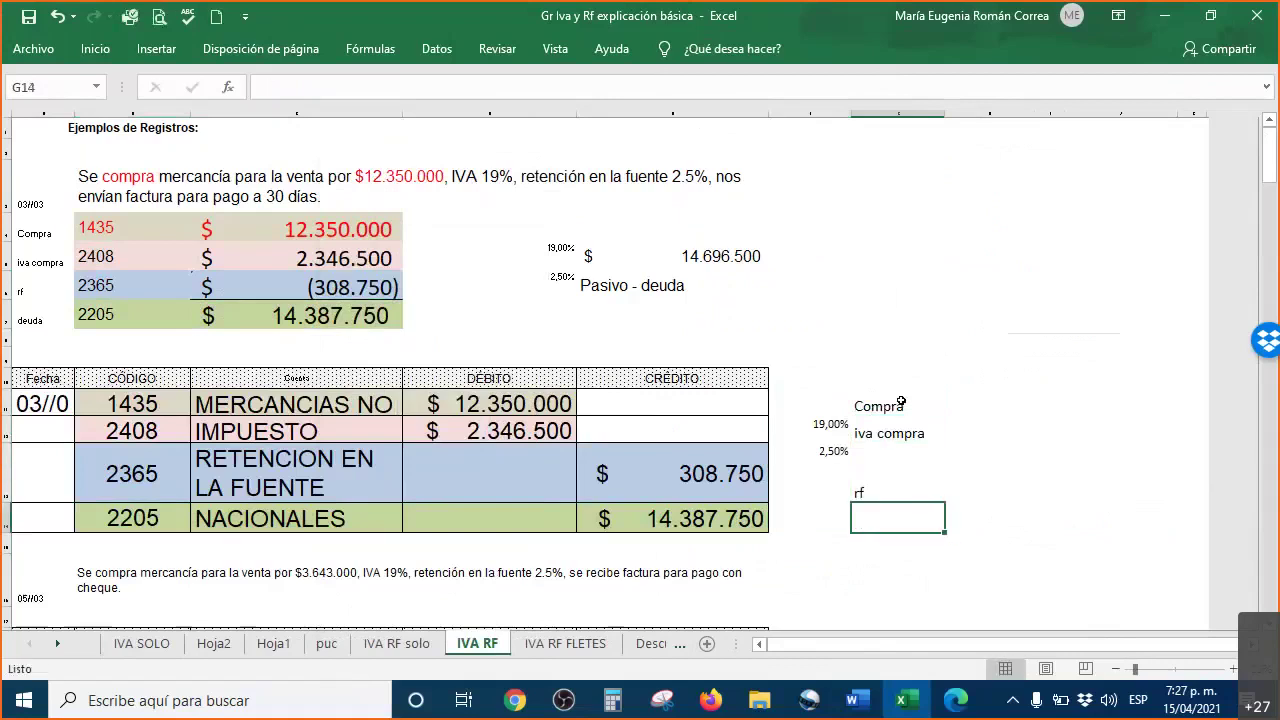
text(deuda o cuenta po)
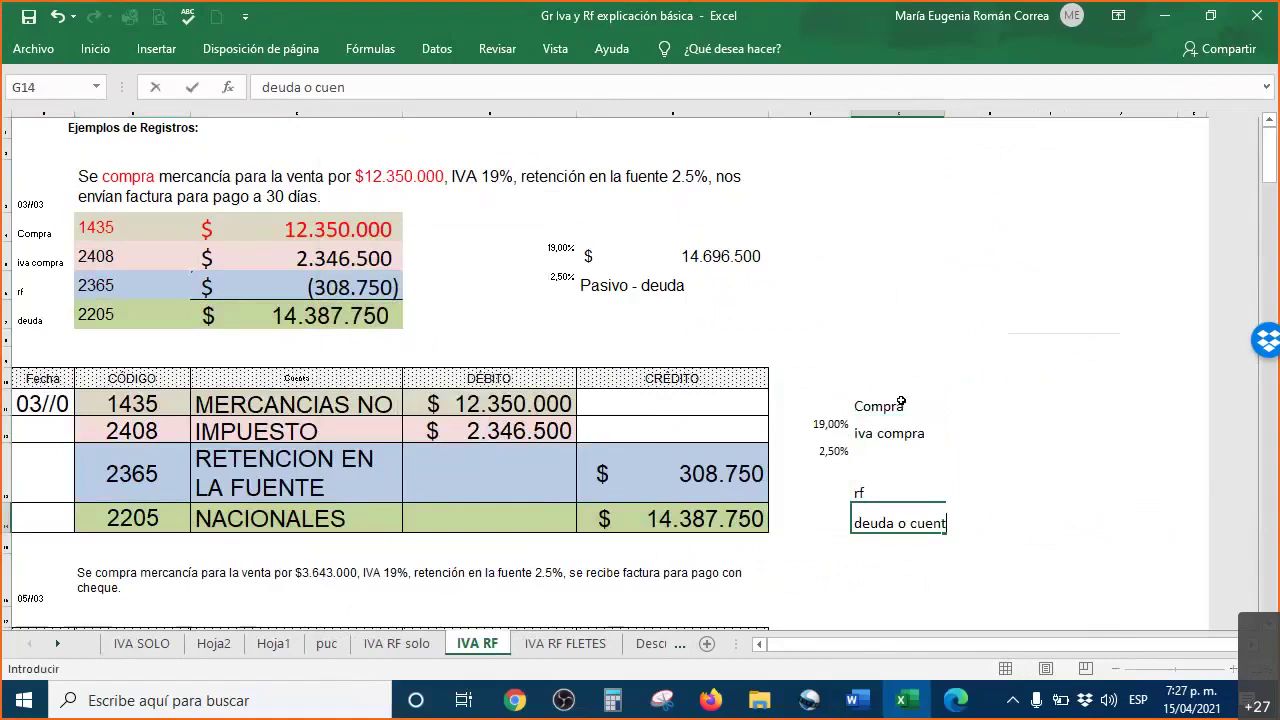
text(r pagar)
key(Return)
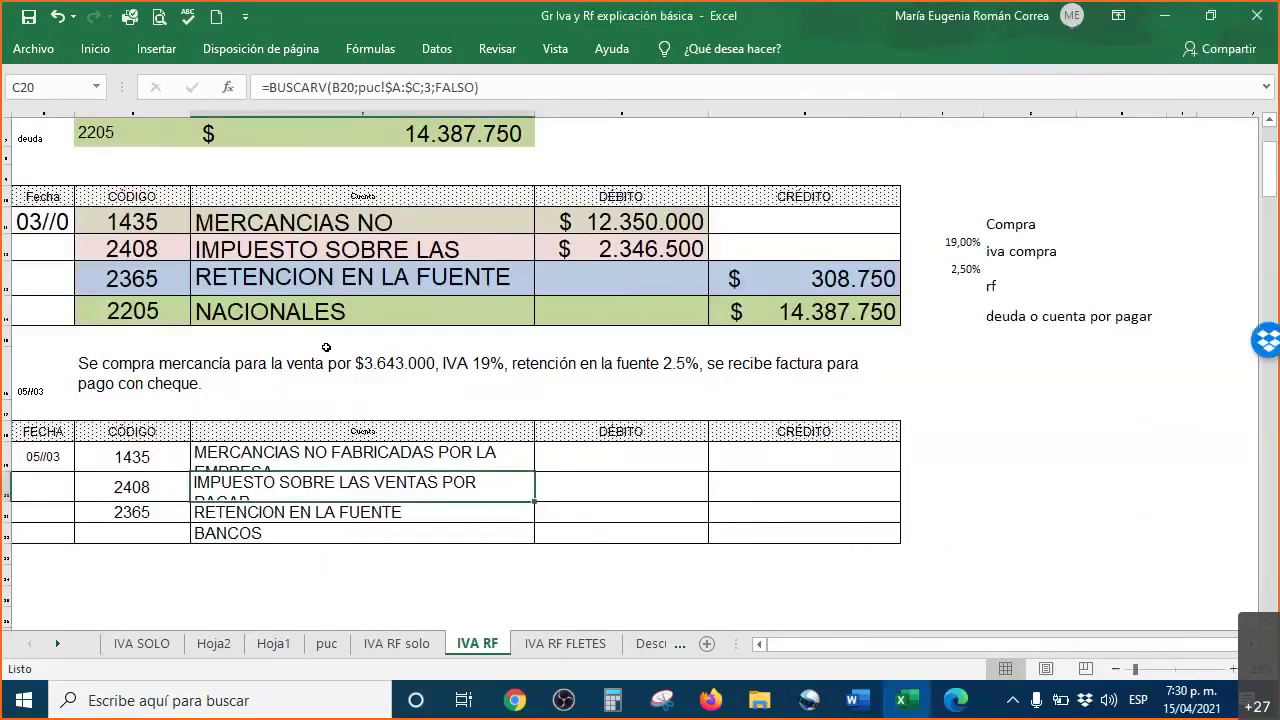
- Review the $3.643.000 purchase example in B16 and check the general purchases withholding row in tabla-retencion-2021.pdf
scroll(327, 345, up, 2)
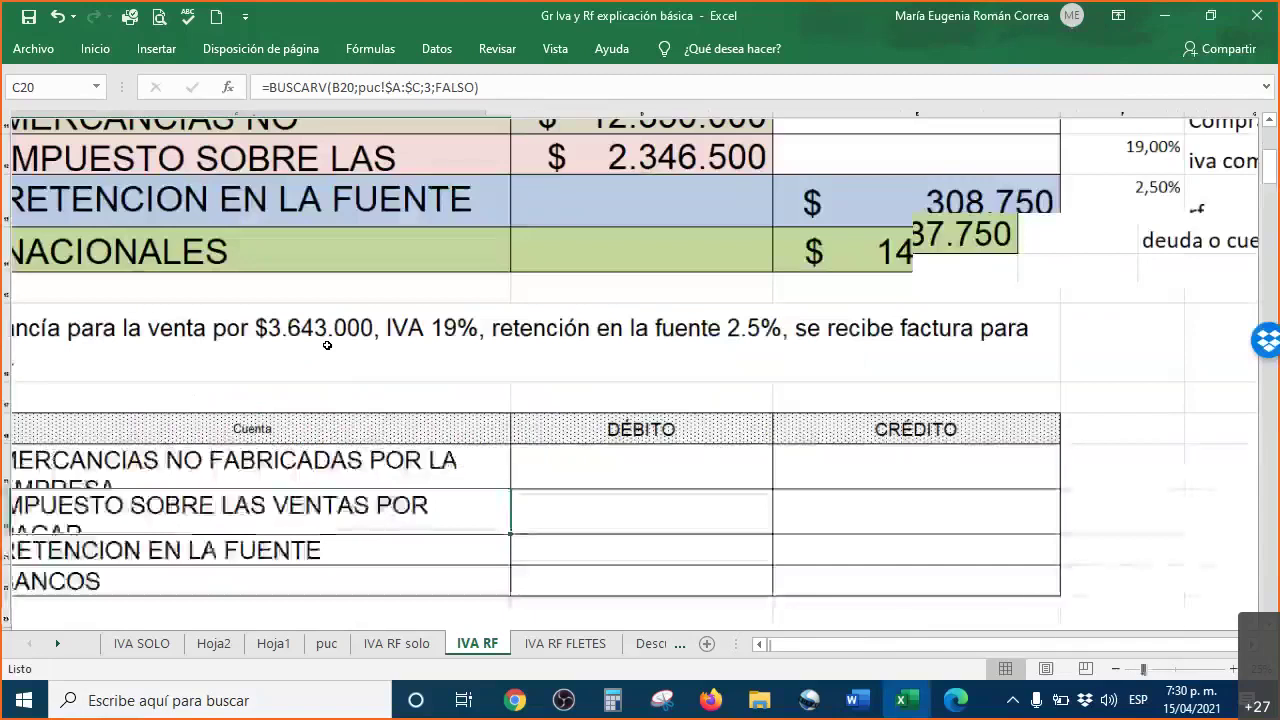
scroll(327, 345, down, 2)
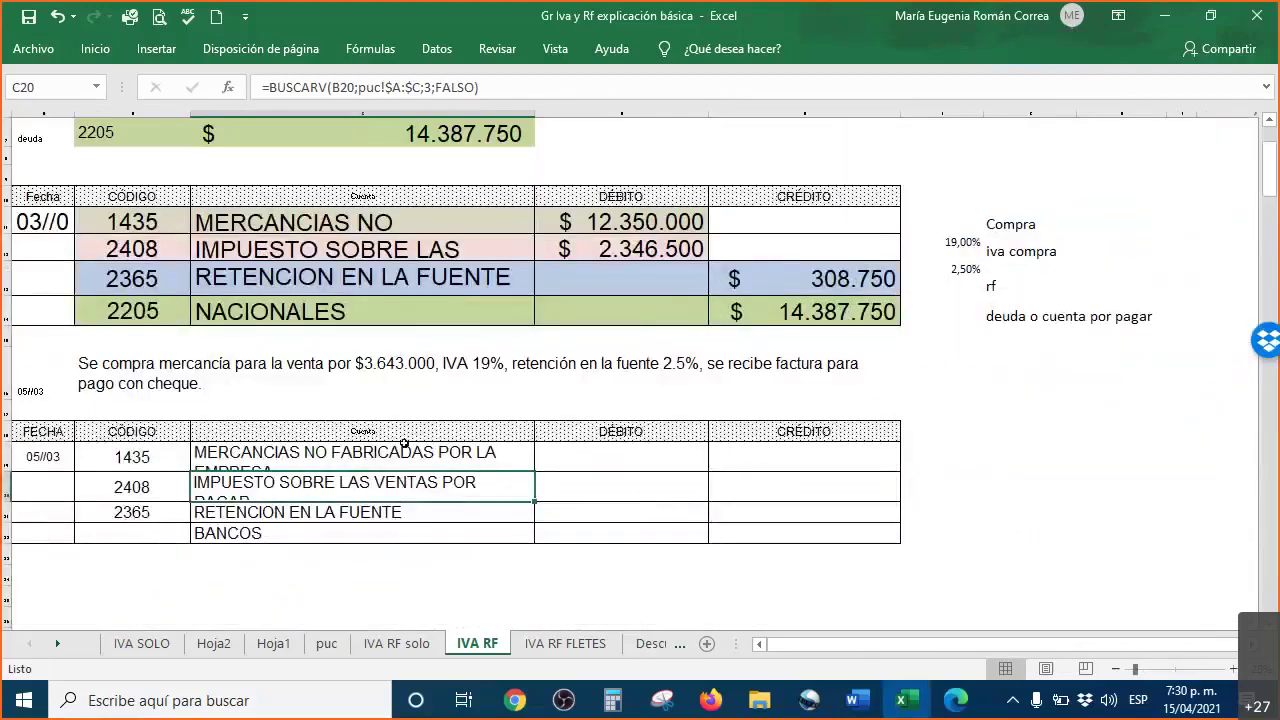
click(159, 385)
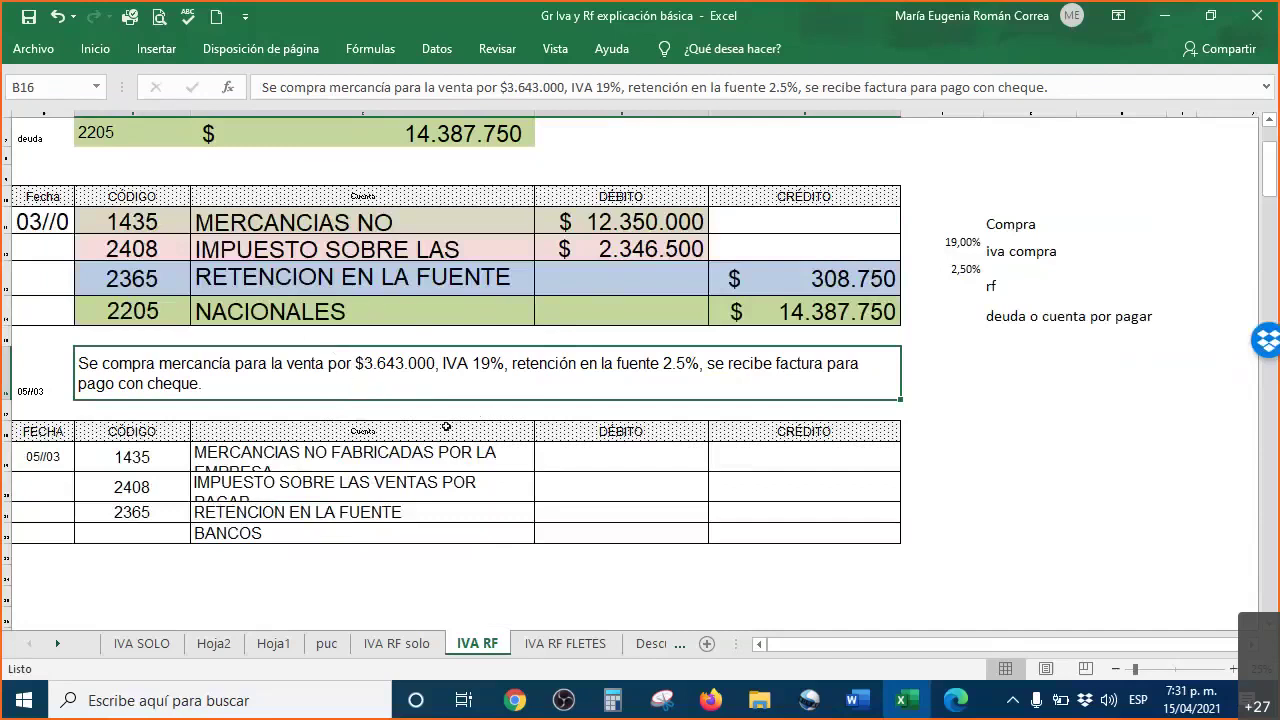
click(960, 710)
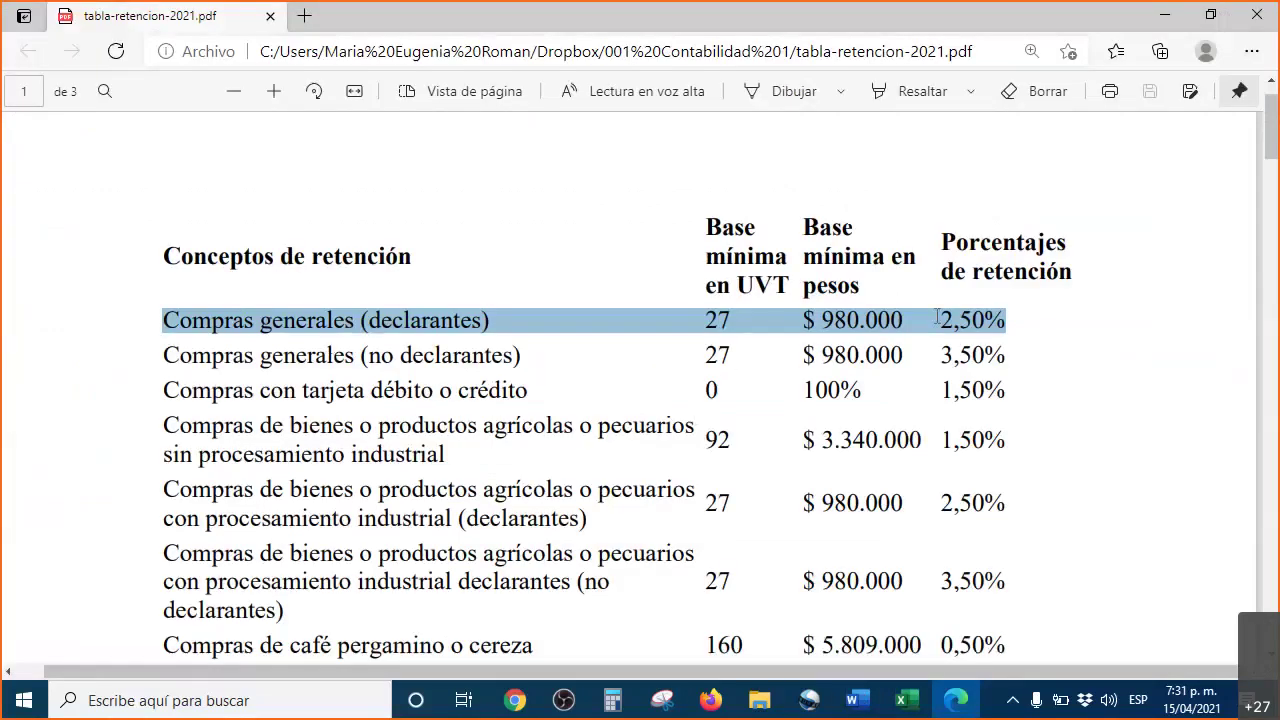
click(1167, 22)
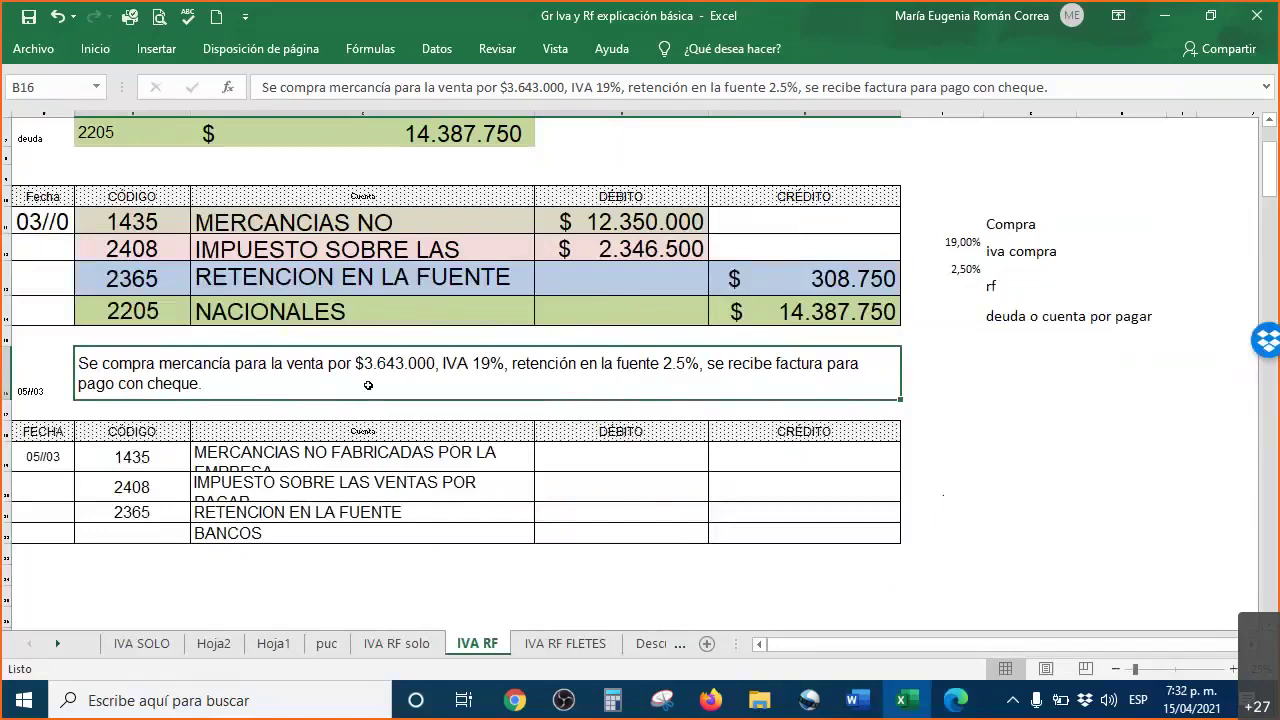
ctrl+scroll(368, 385, up, 2)
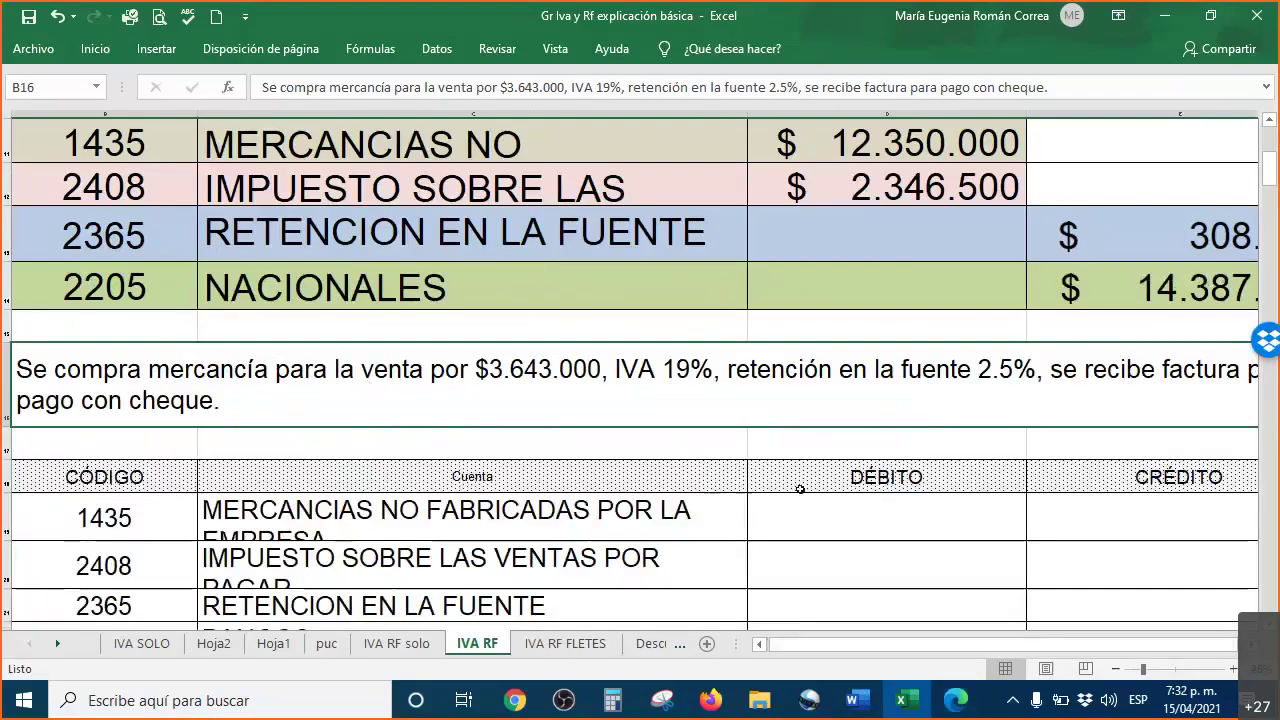
ctrl+scroll(800, 489, down, 3)
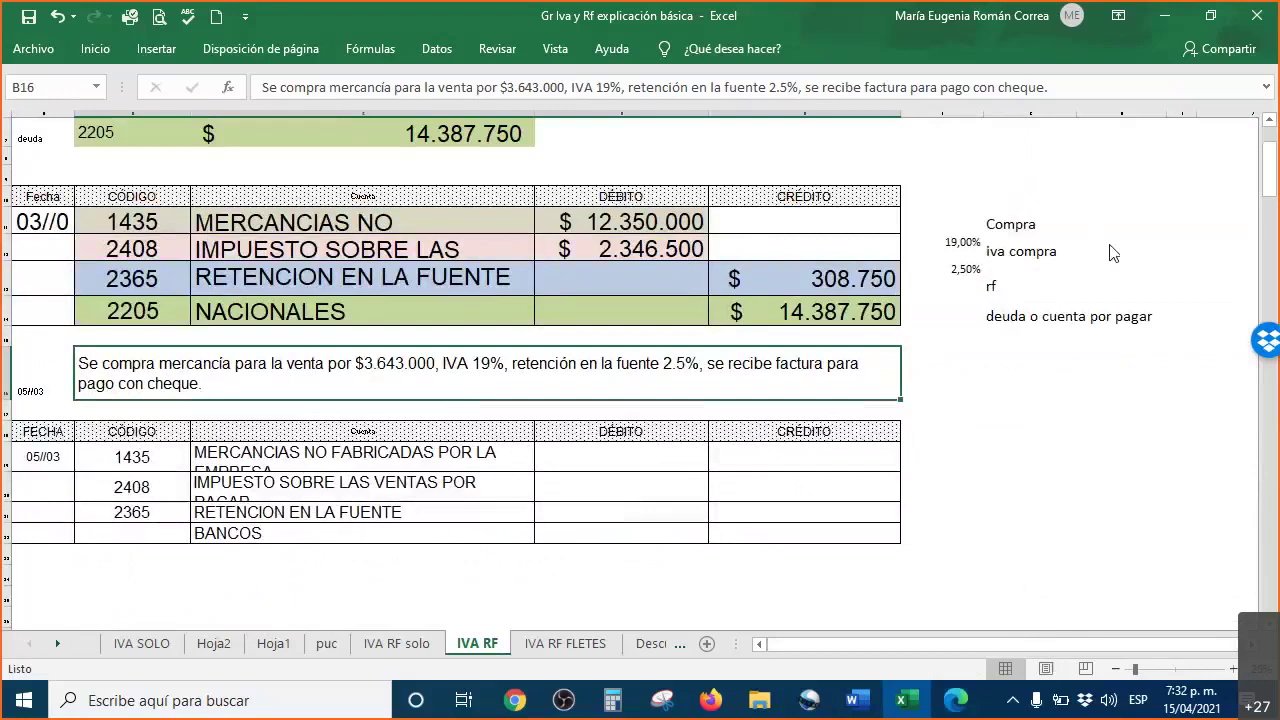
- Switch to the Contabilidad I course page in Chrome and review the study materials and video copies listed for Sesión 9
click(546, 36)
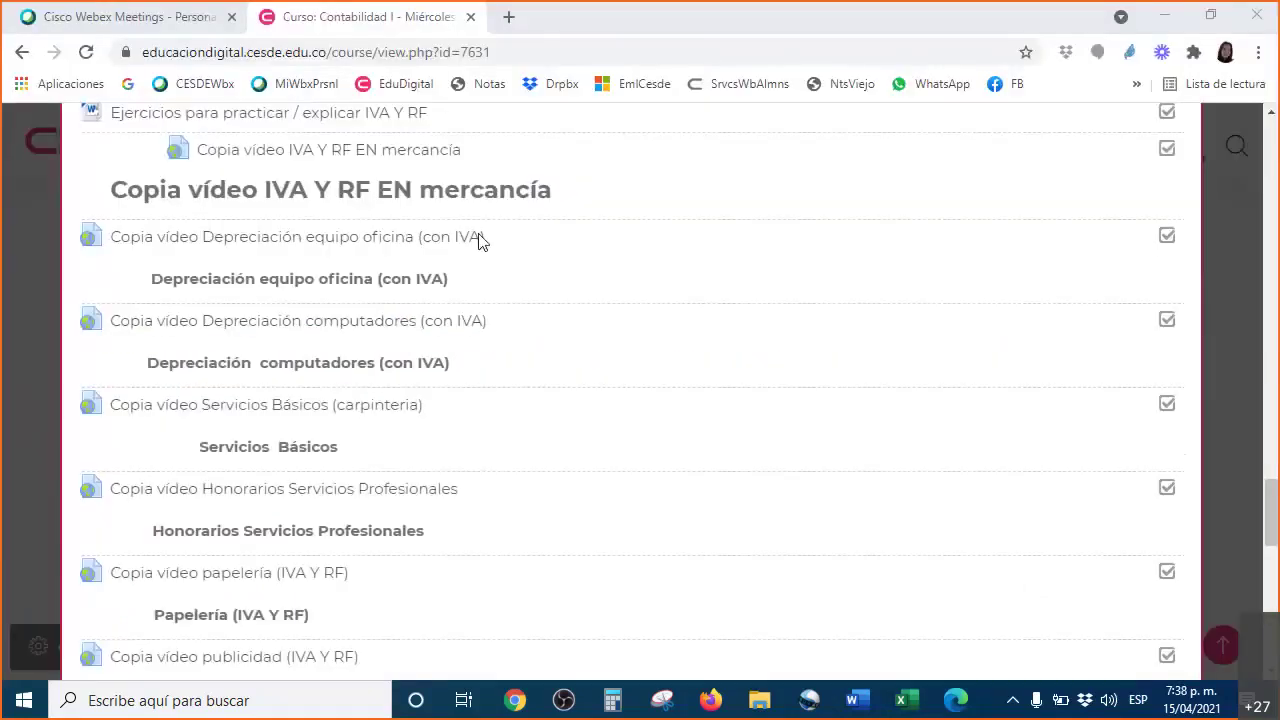
scroll(183, 343, up, 6)
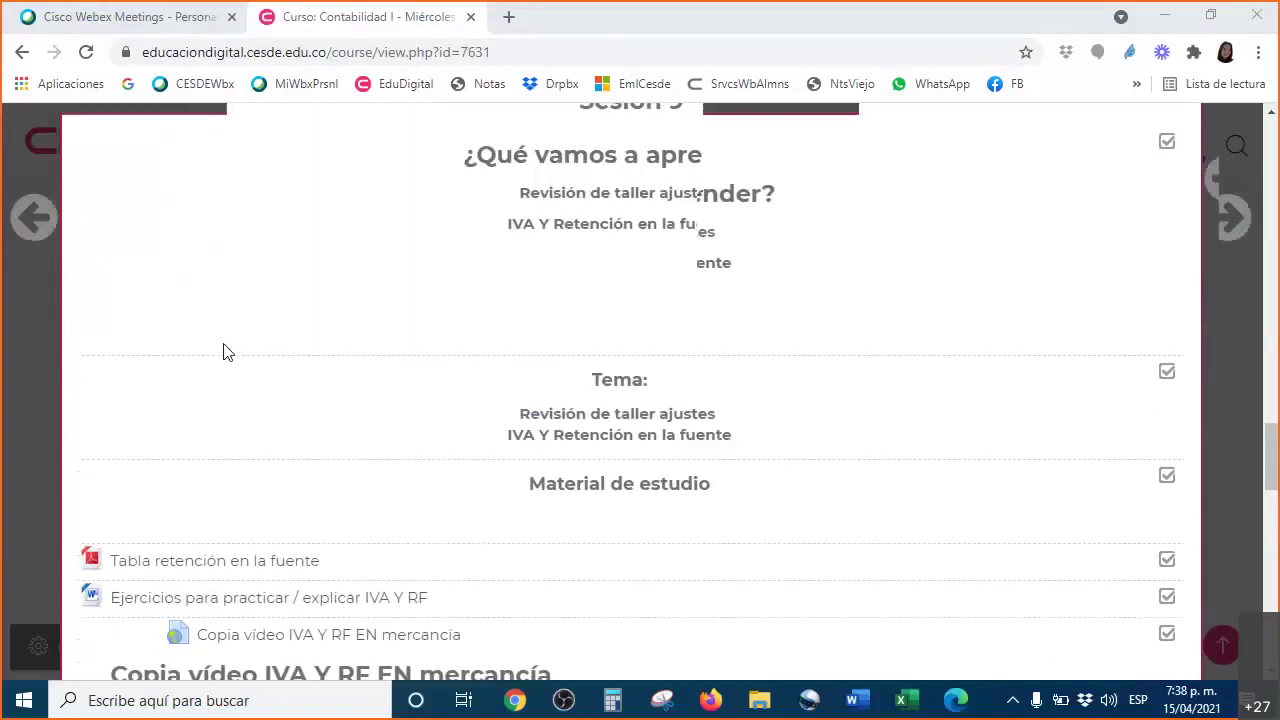
scroll(206, 415, down, 5)
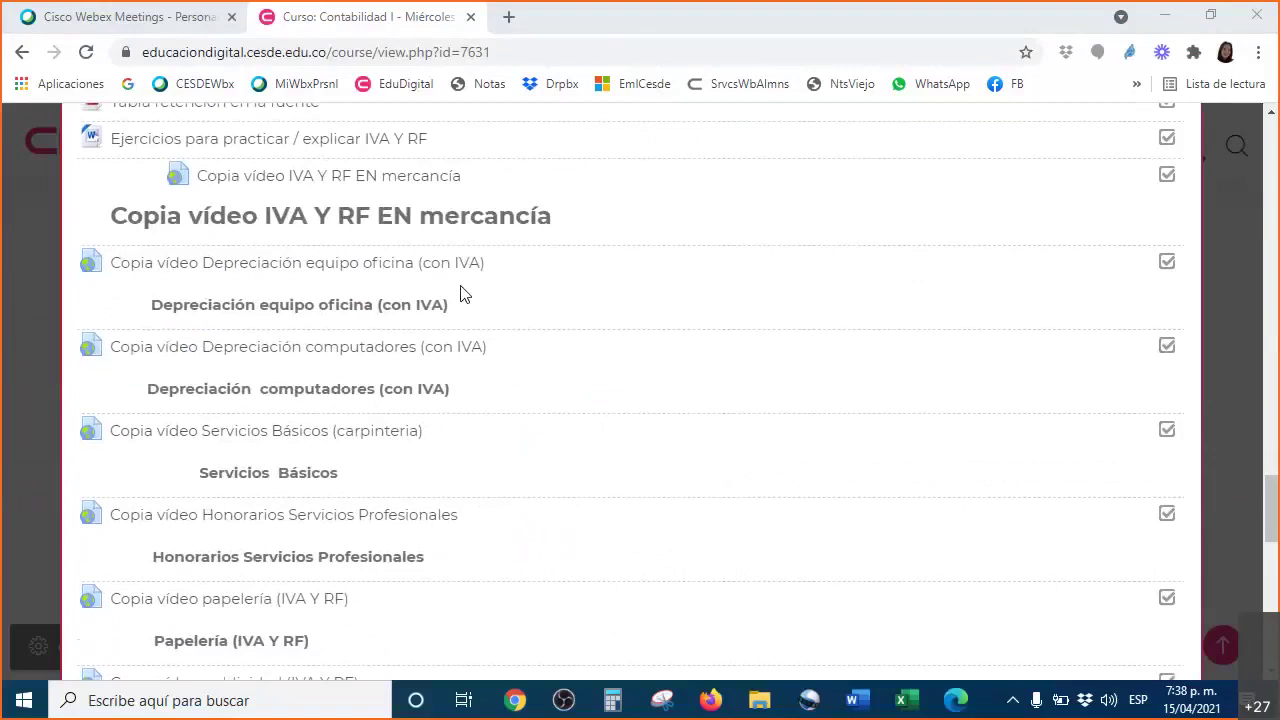
scroll(486, 337, down, 2)
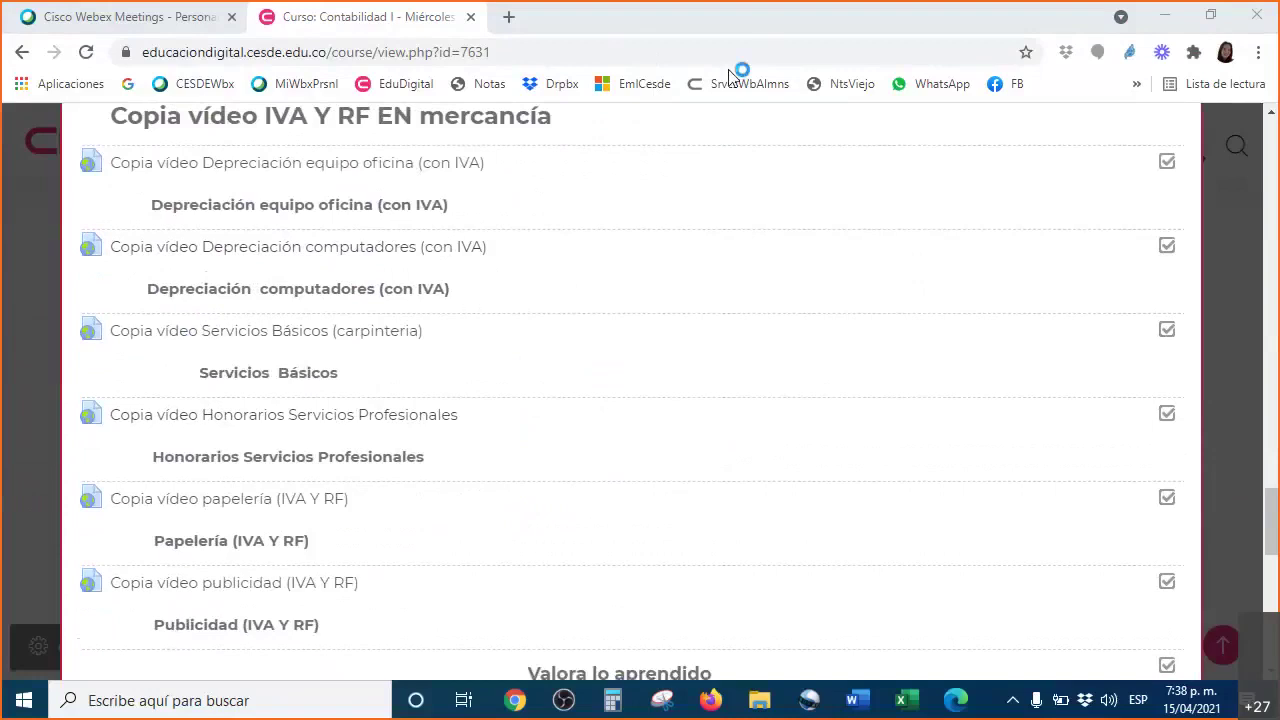
- Annotate the computer depreciation, basic services, professional fees, stationery and advertising video entries with red pen marks, and clear the marks
drag(505, 252, 614, 218)
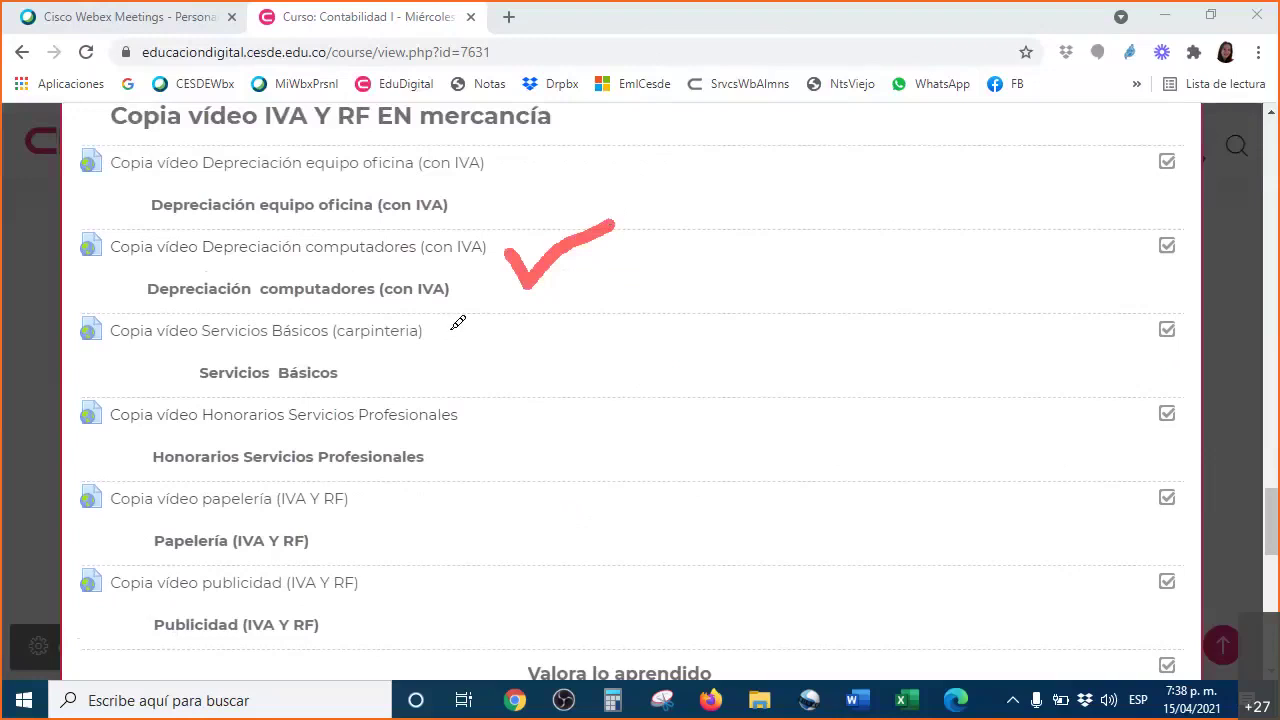
drag(434, 329, 442, 370)
mouse_move(464, 418)
mouse_down()
mouse_move(496, 414)
mouse_move(468, 462)
mouse_move(459, 528)
mouse_up()
drag(434, 570, 448, 620)
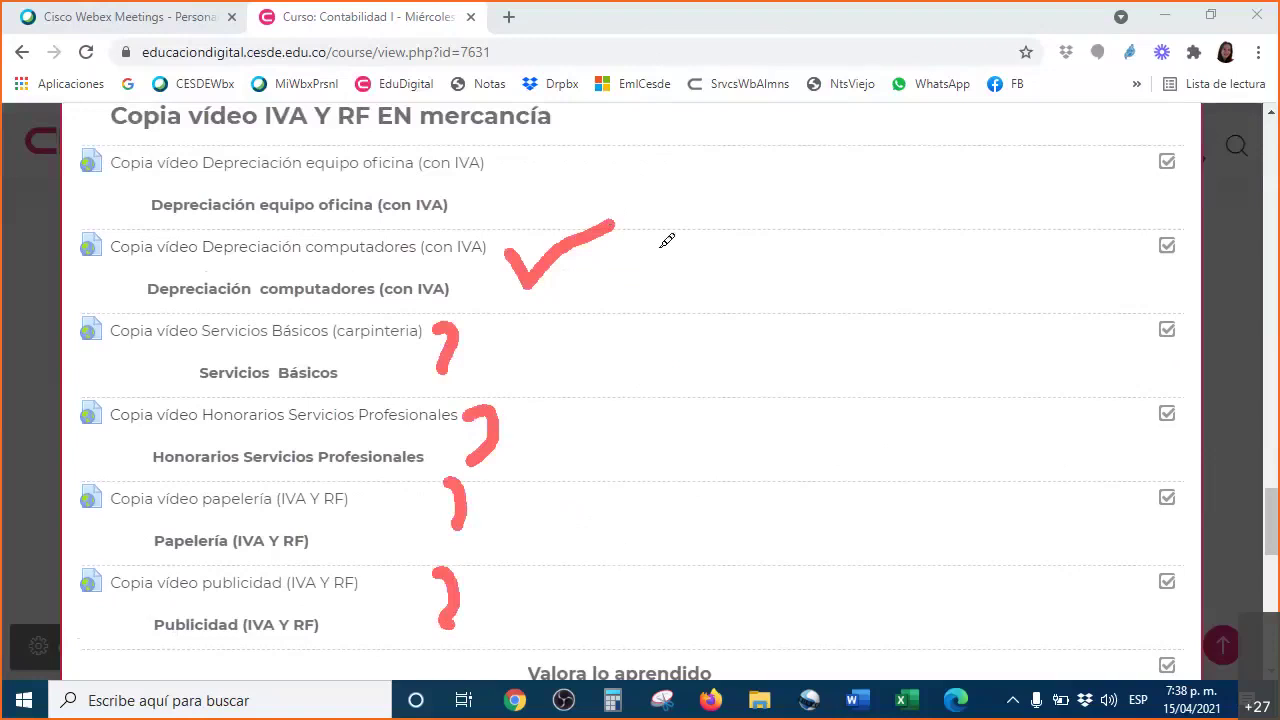
drag(656, 248, 652, 298)
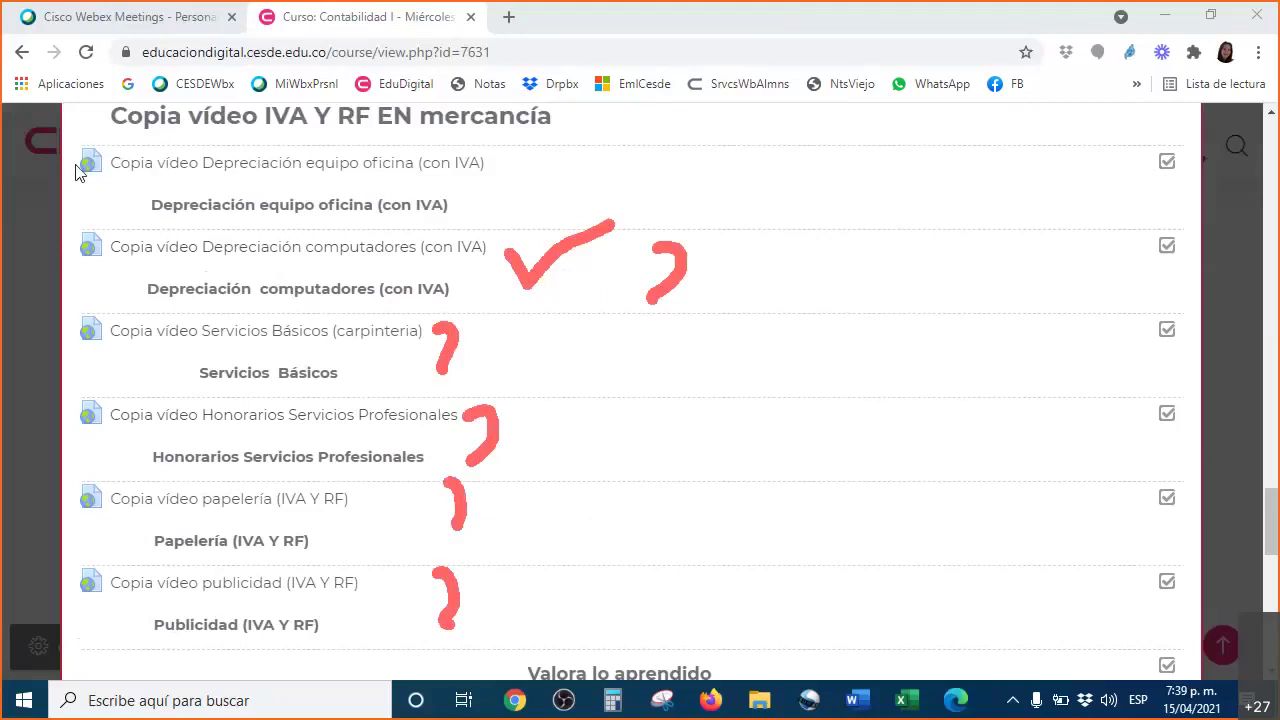
click(814, 100)
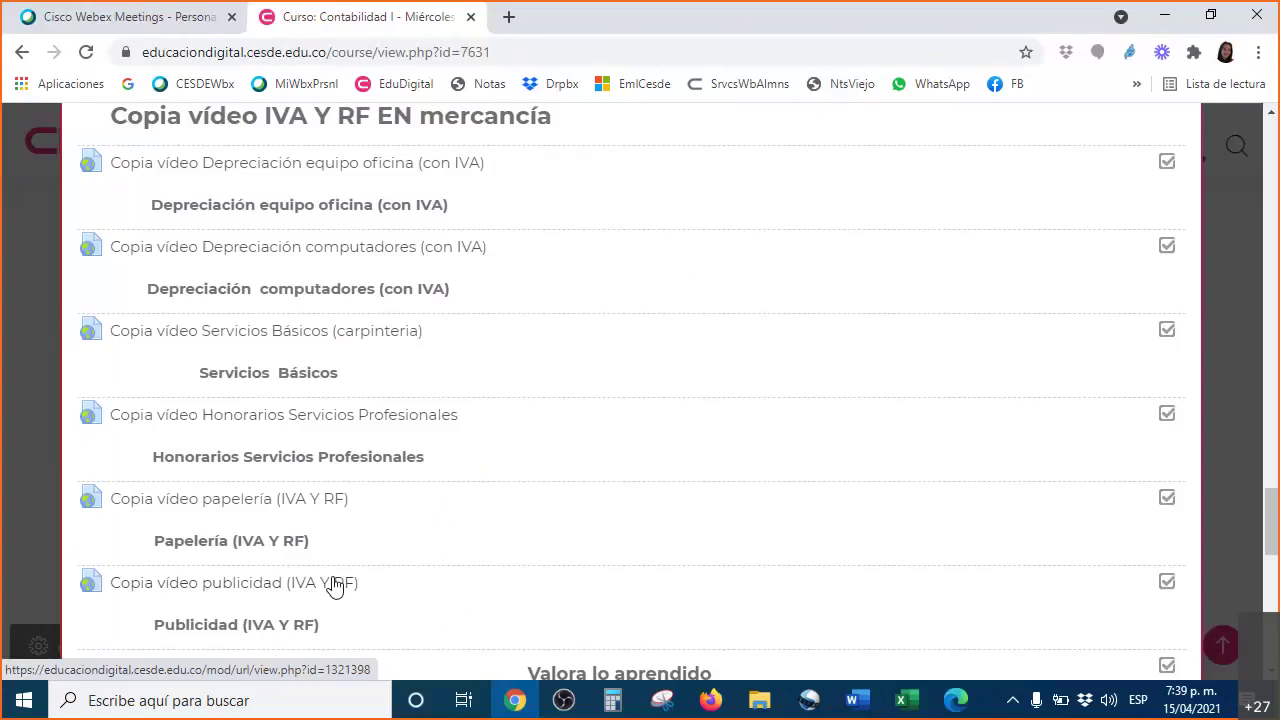
- Look through the remaining Sesión 9 materials and the Sesión 10 videos on freight, discounts and kardex
scroll(335, 585, up, 2)
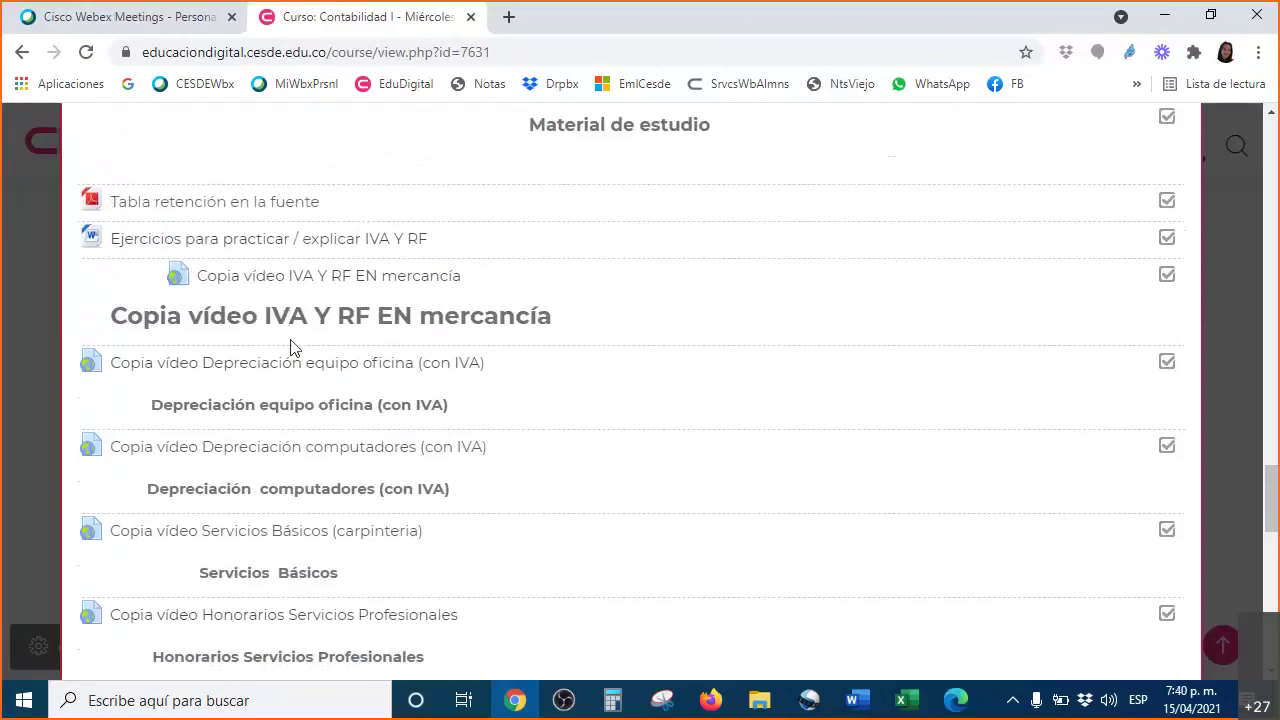
scroll(391, 450, down, 6)
scroll(391, 443, up, 2)
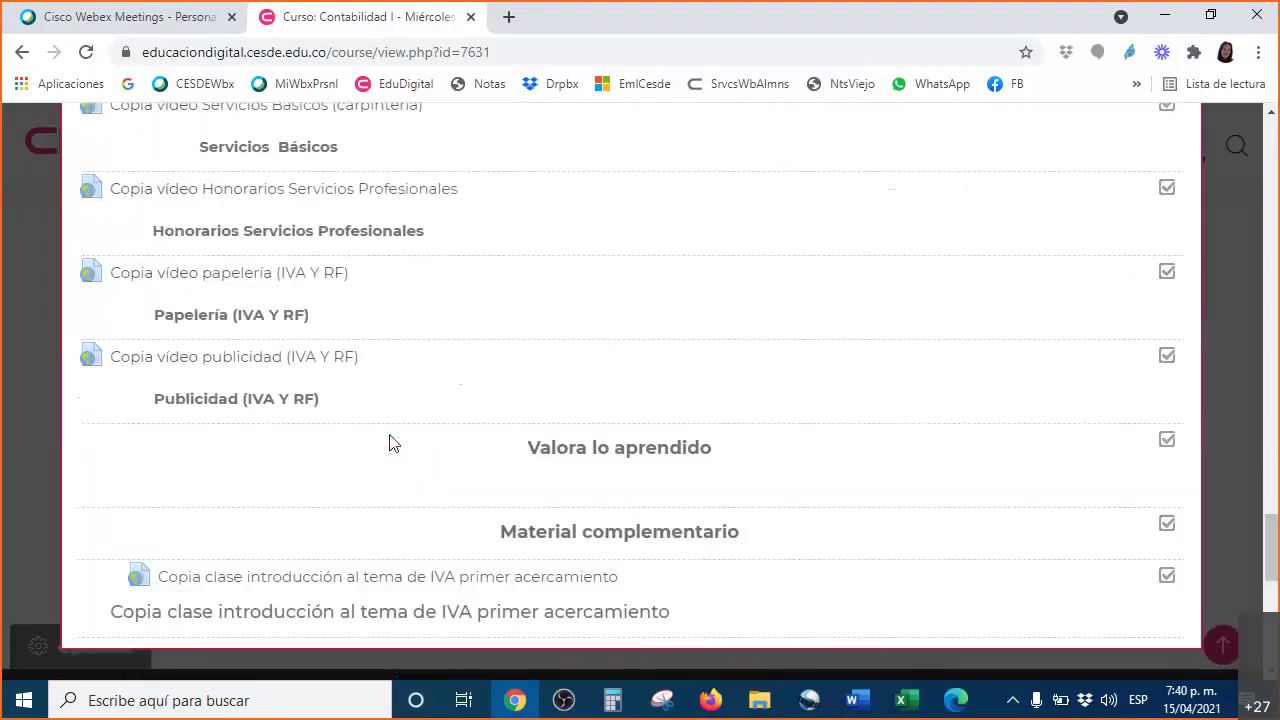
scroll(395, 446, down, 5)
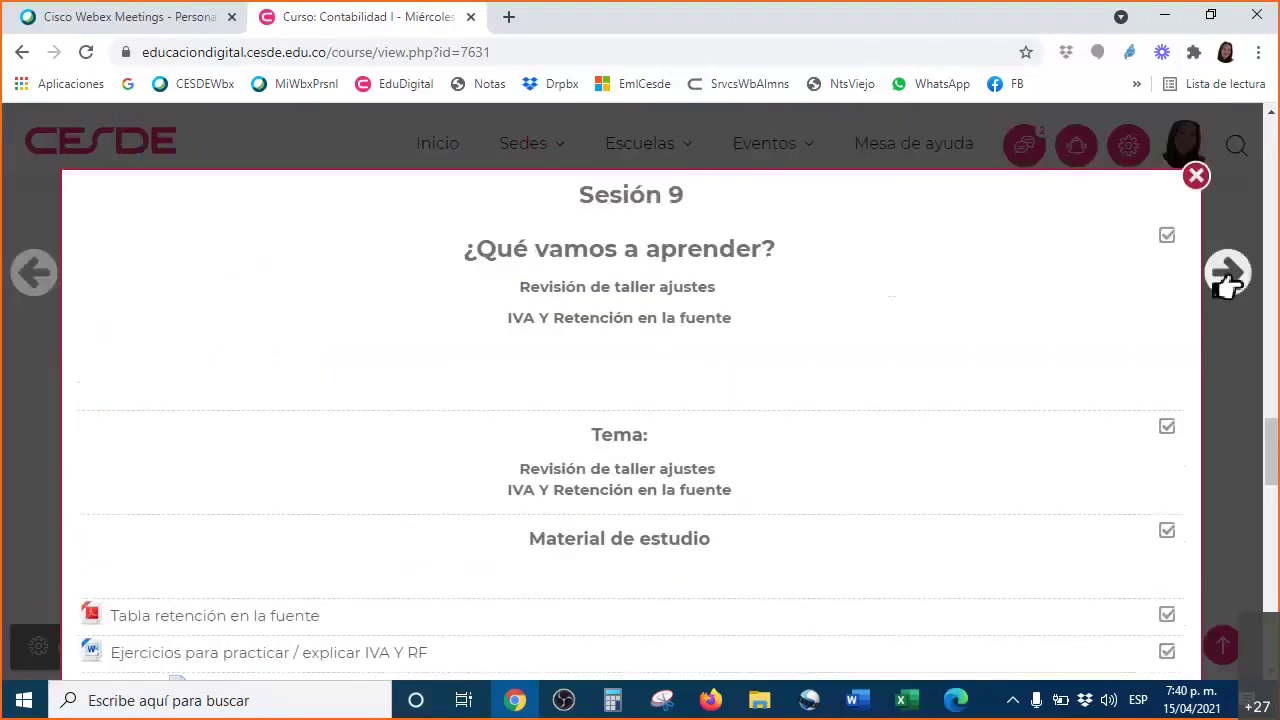
click(1228, 275)
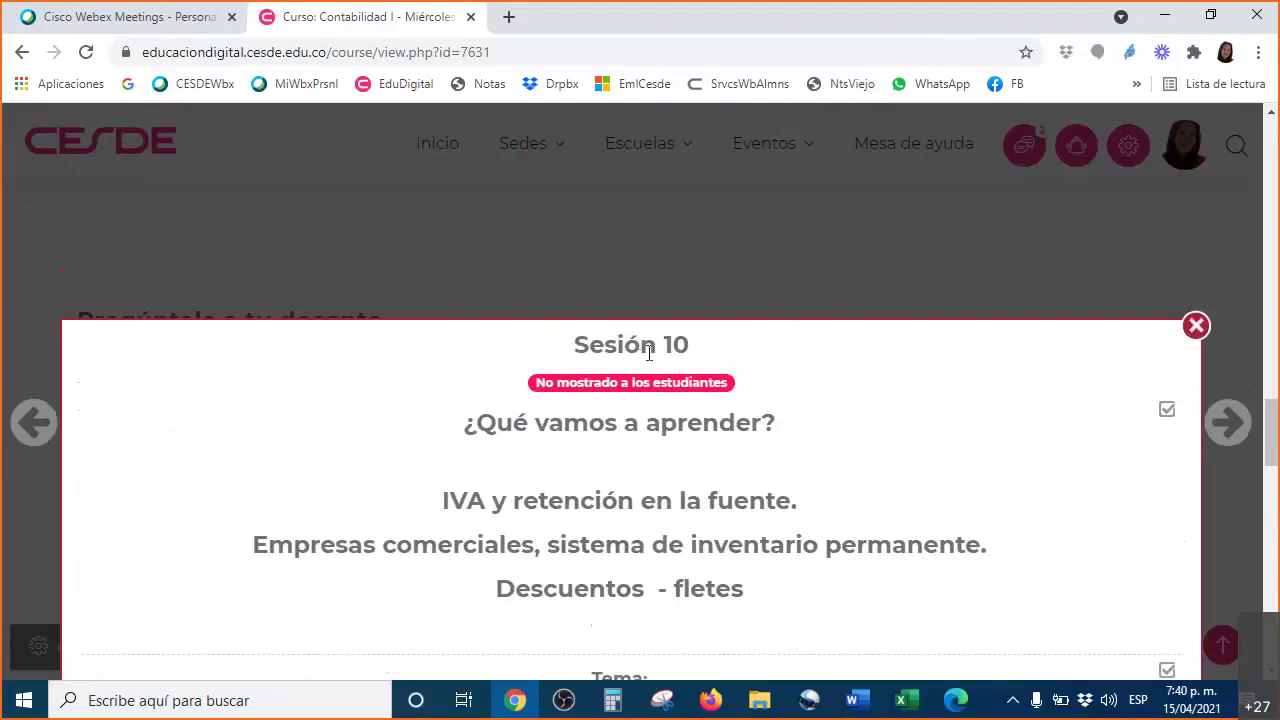
scroll(648, 352, down, 7)
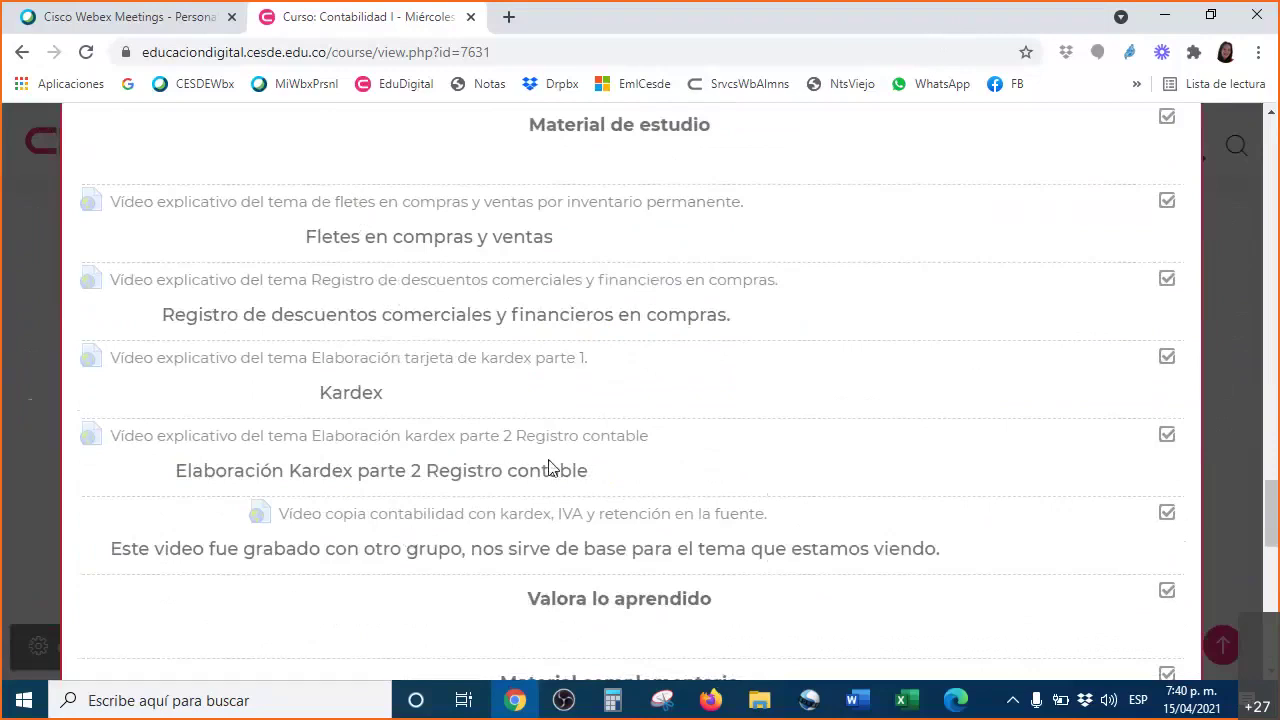
scroll(741, 424, up, 5)
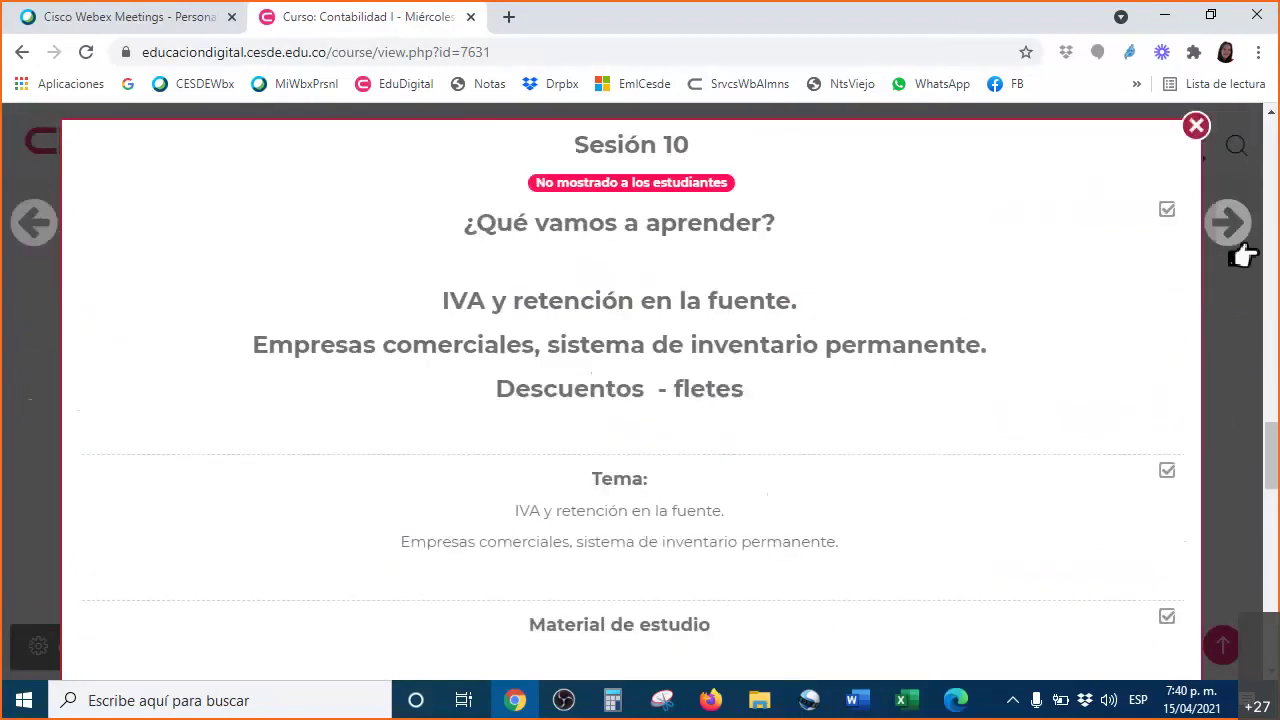
- Close Sesión 10, turn on editing for the course and go to the session grid
click(1197, 127)
scroll(463, 577, down, 5)
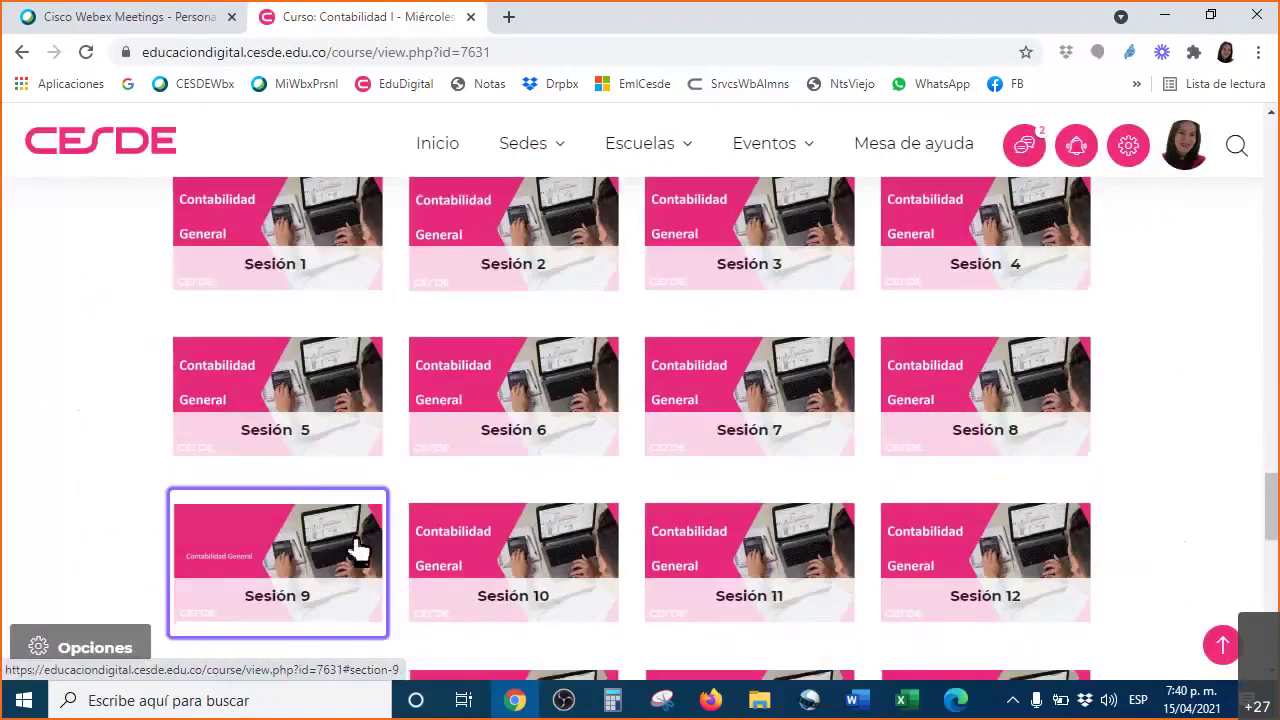
click(358, 548)
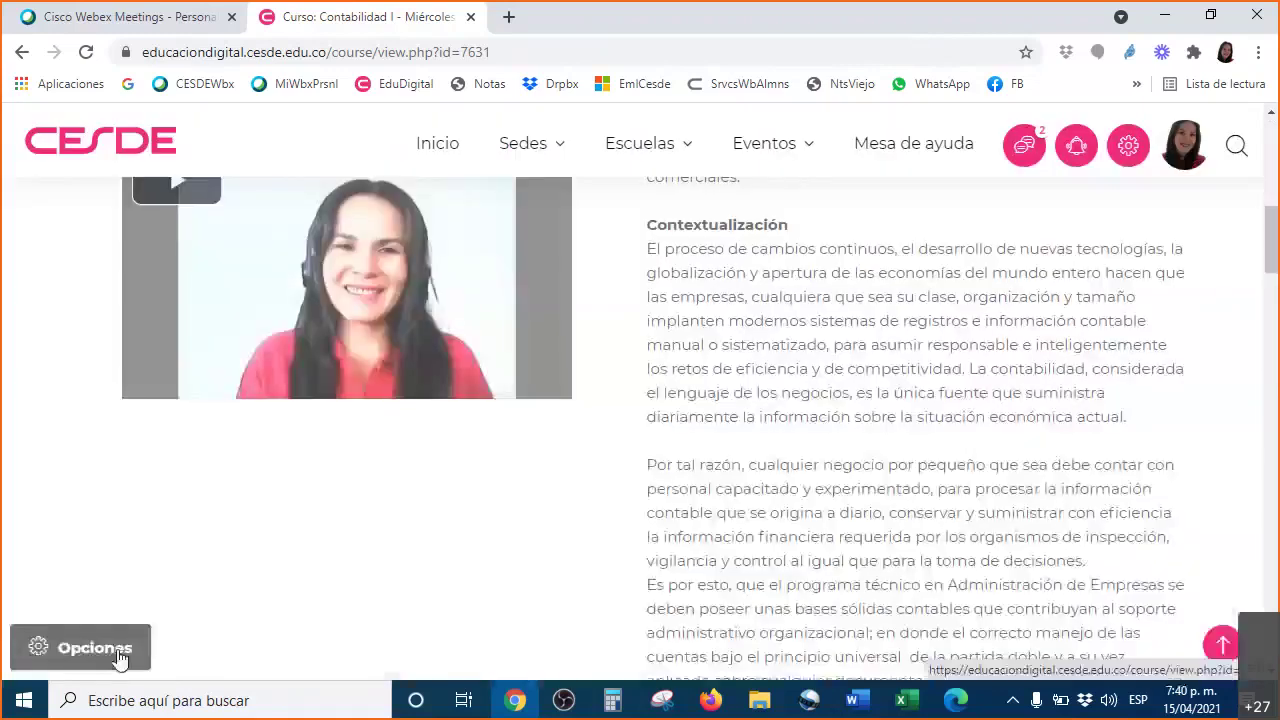
click(43, 645)
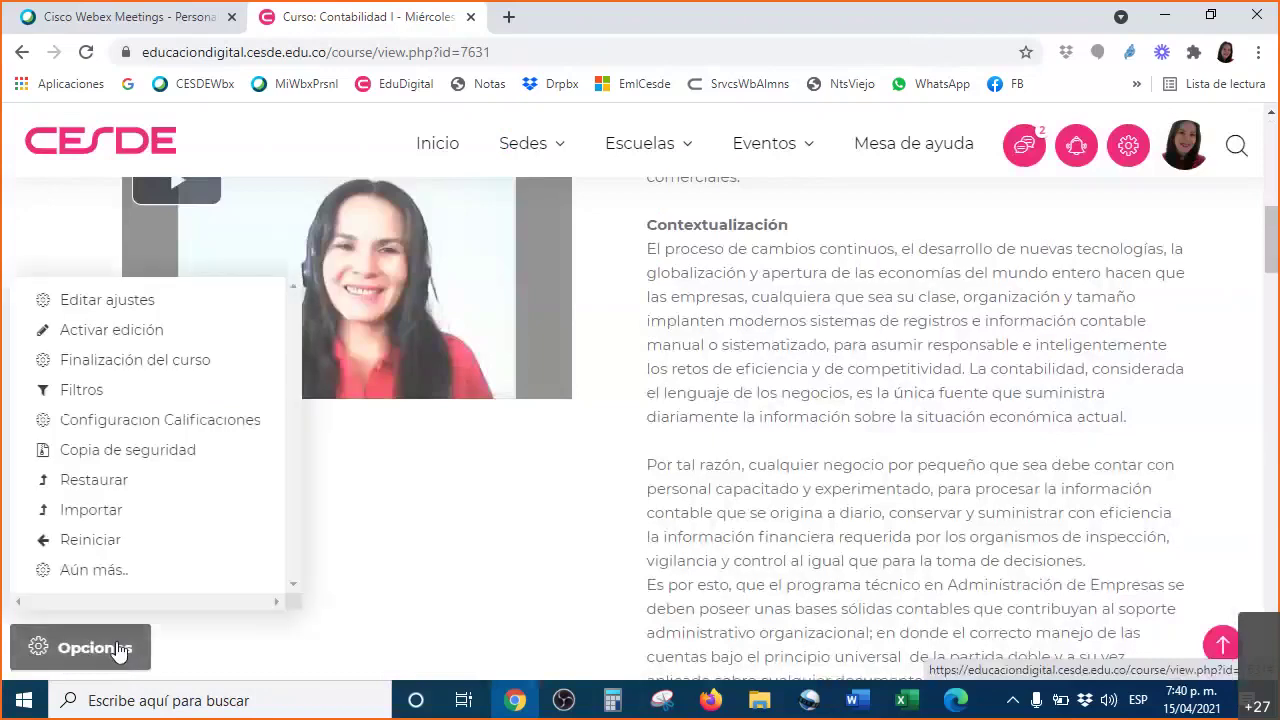
click(150, 333)
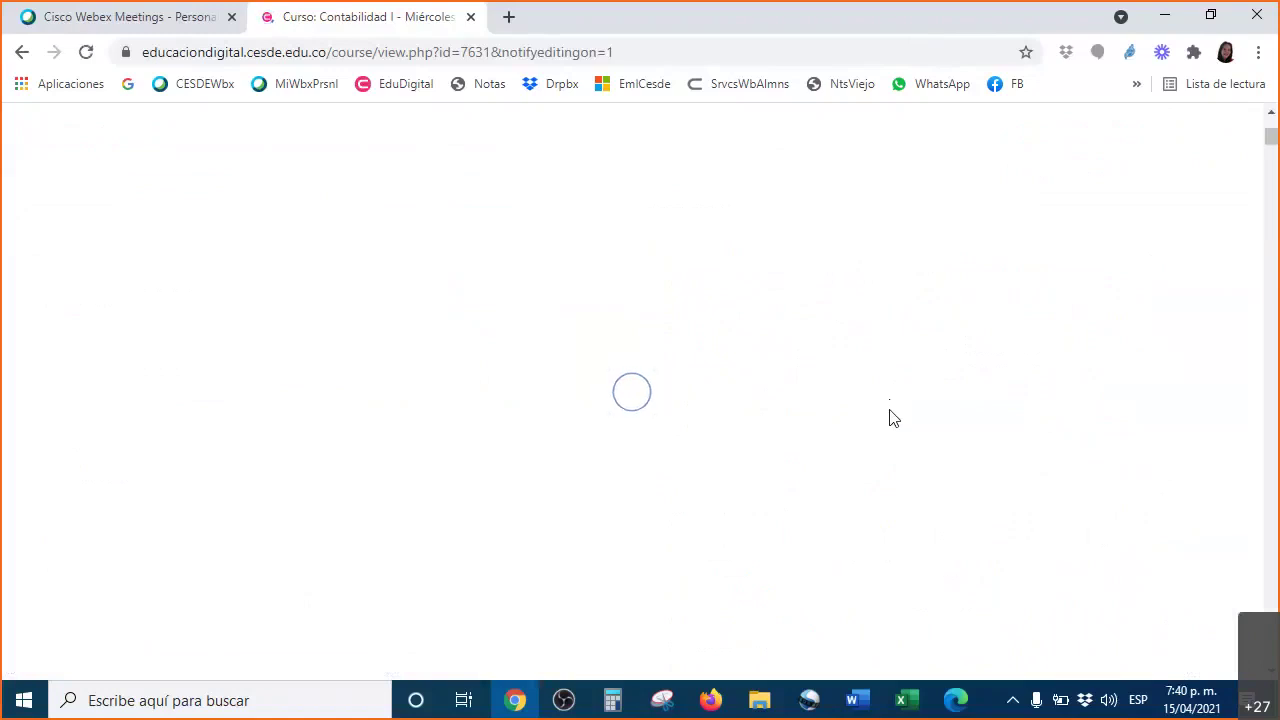
scroll(895, 420, down, 15)
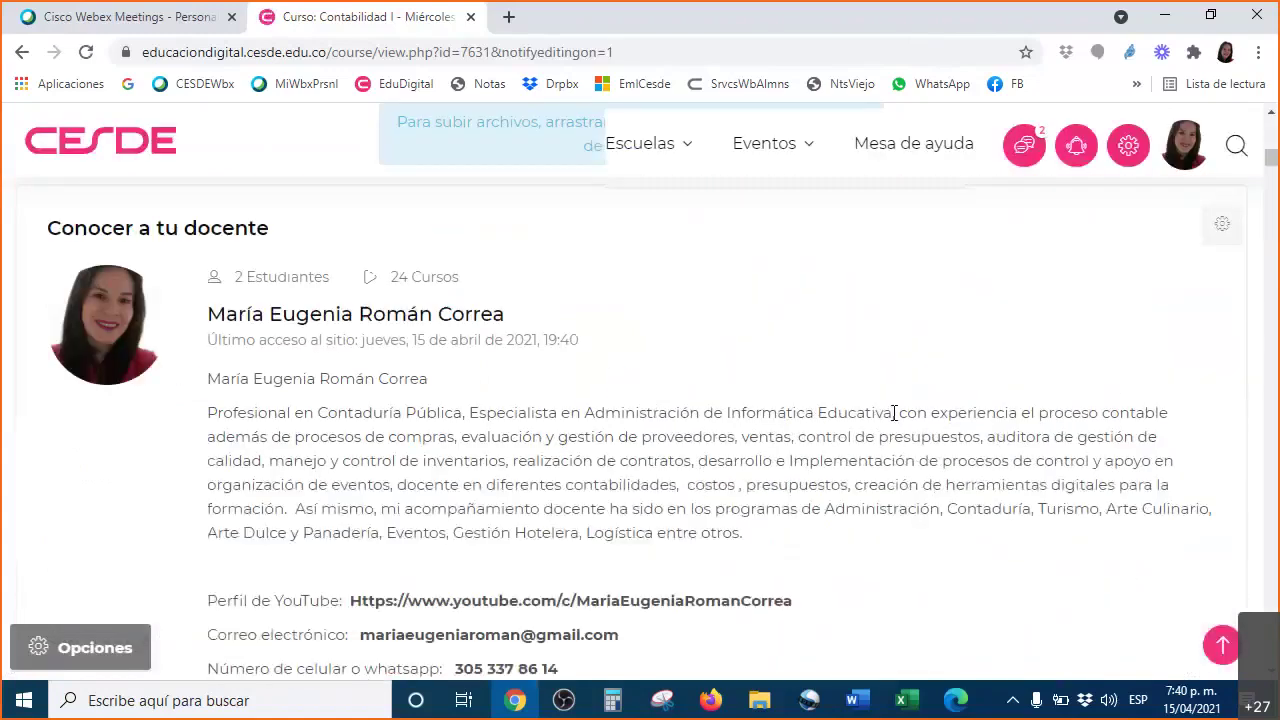
scroll(895, 420, down, 15)
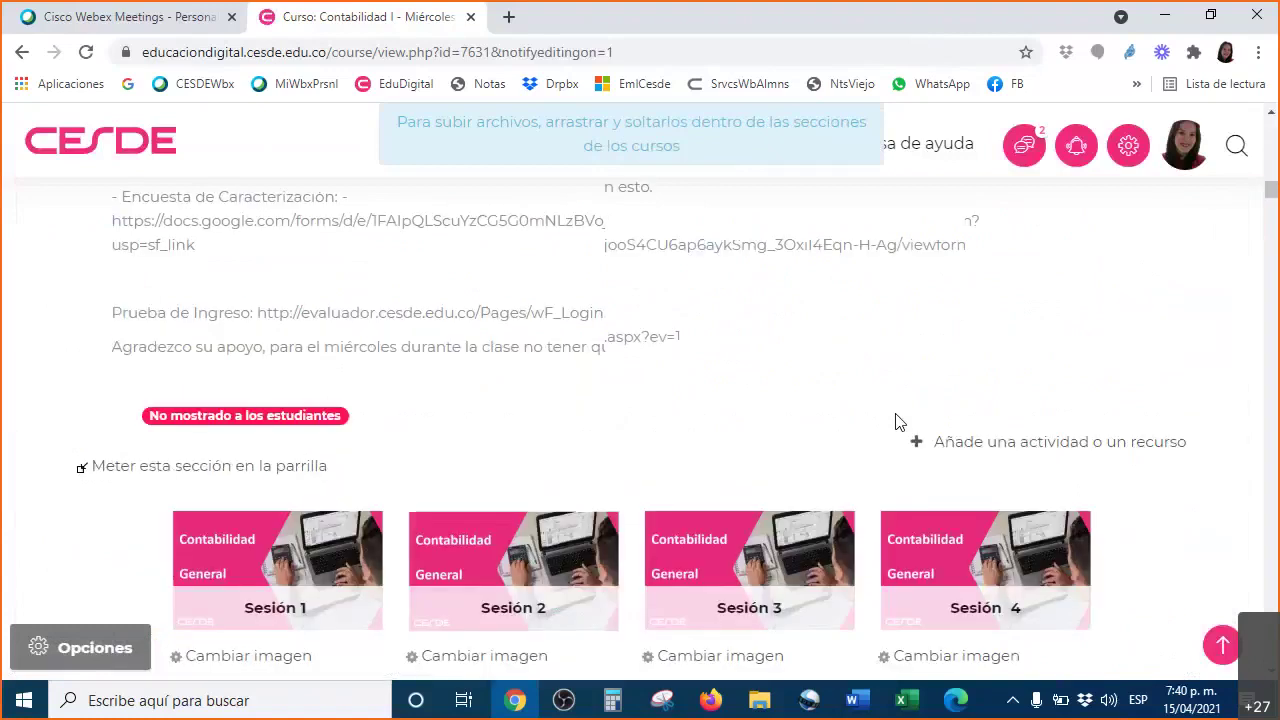
- Open Sesión 10 from the session grid and make the section visible to students
scroll(897, 422, down, 2)
click(523, 571)
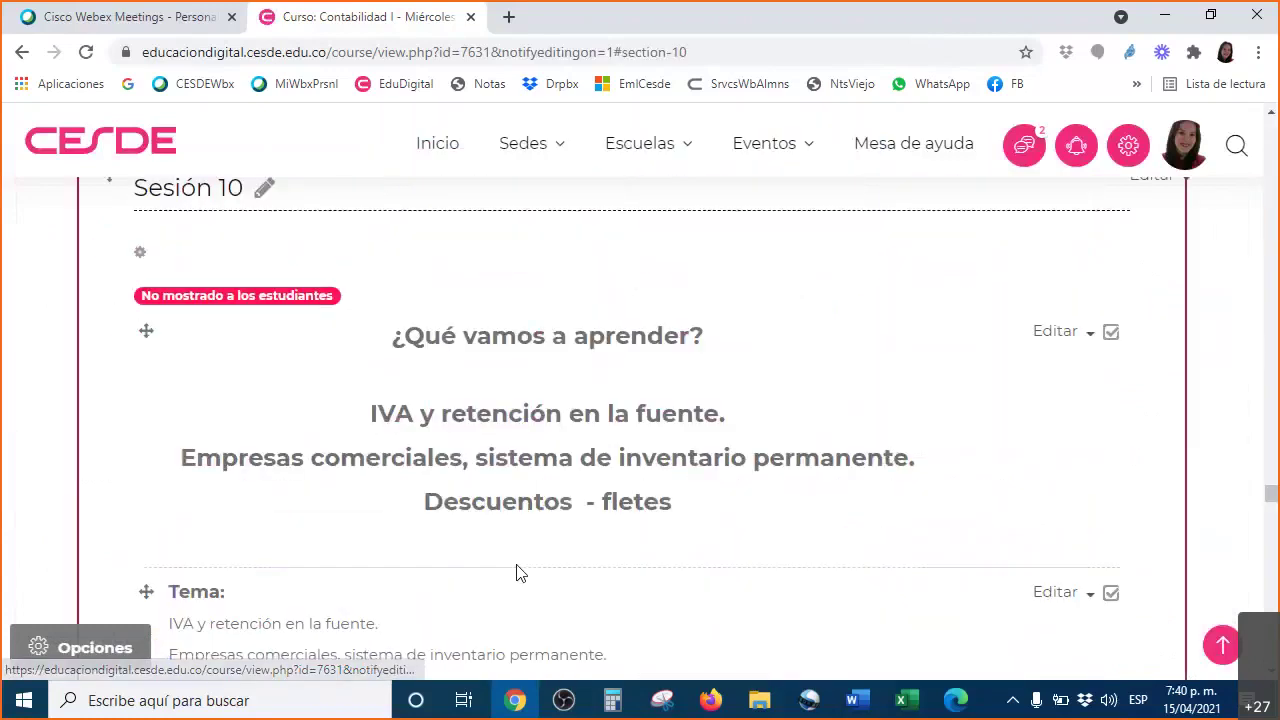
scroll(530, 550, down, 3)
scroll(1190, 370, up, 5)
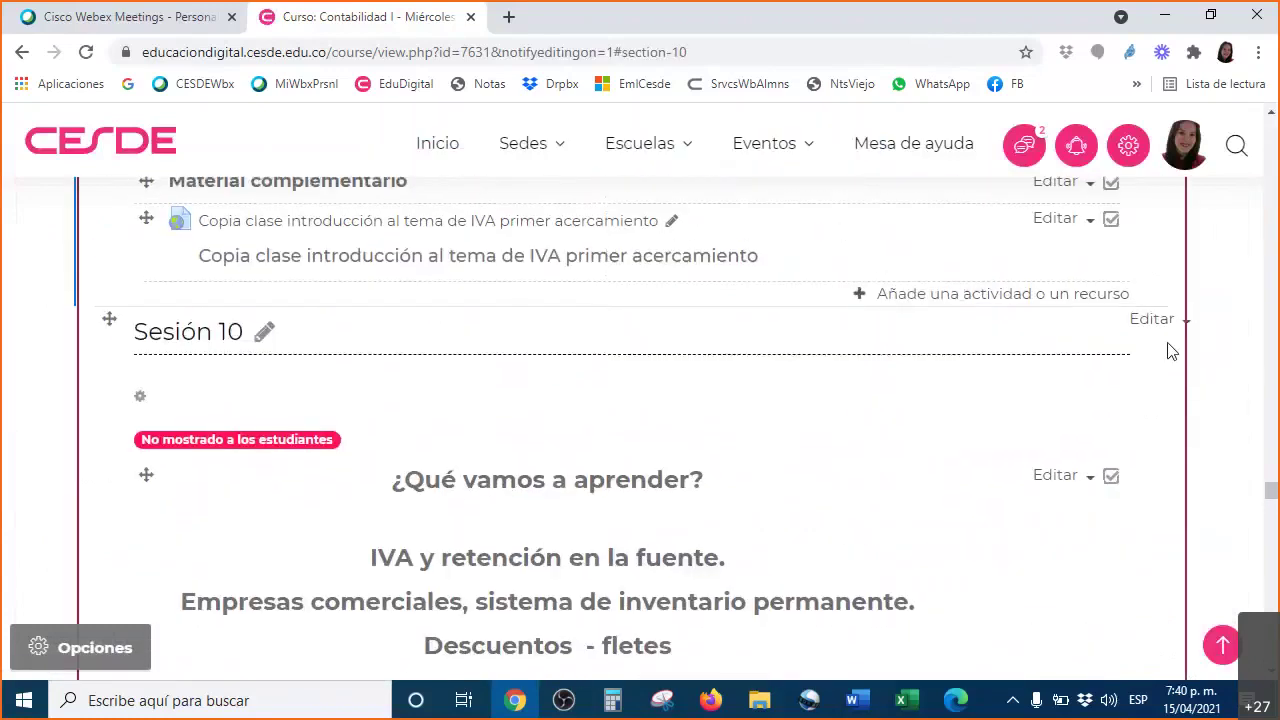
click(1155, 322)
click(1104, 398)
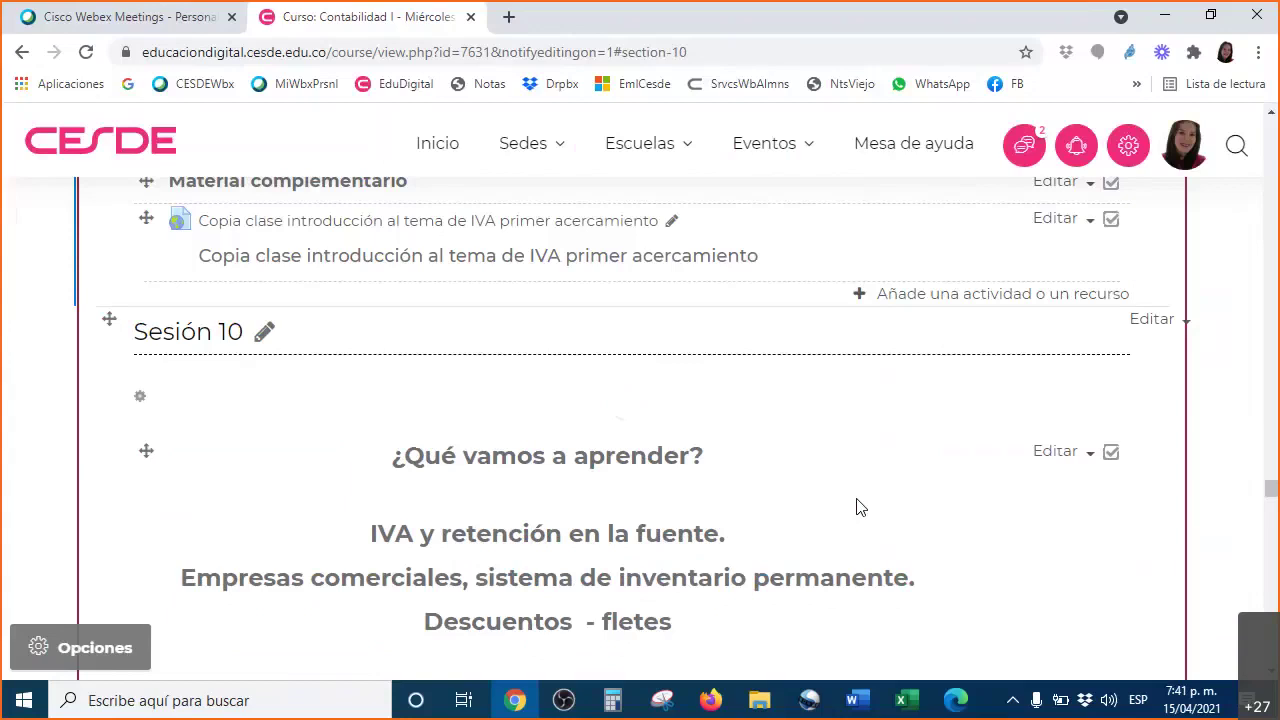
- Switch to the Excel workbook and examine the formula behind the BANCOS credit in the 05//03 purchase entry
click(906, 702)
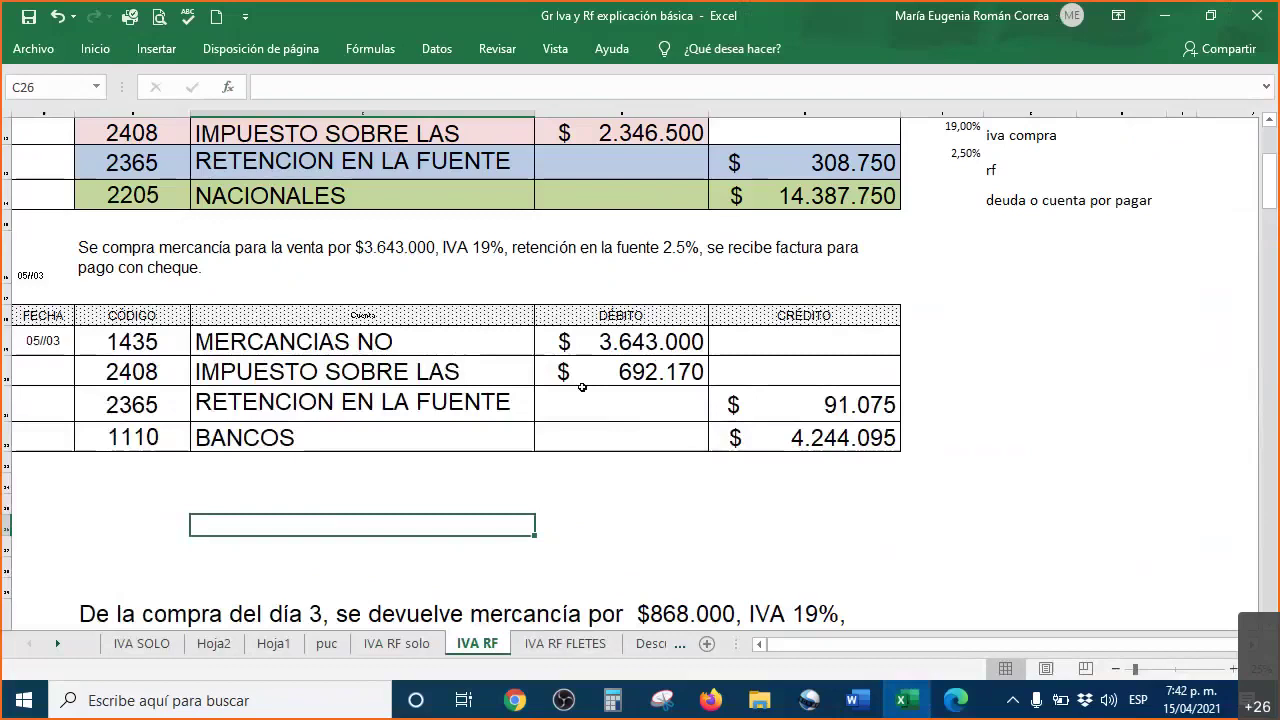
double_click(730, 438)
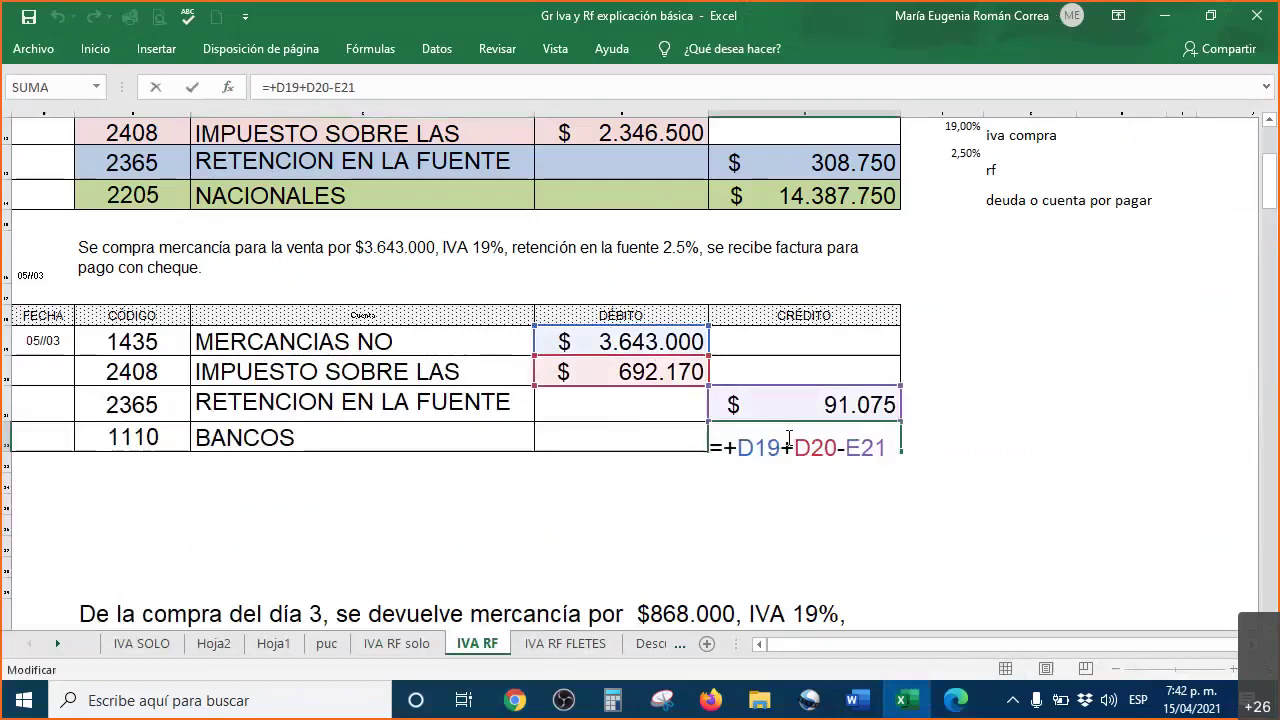
key(Return)
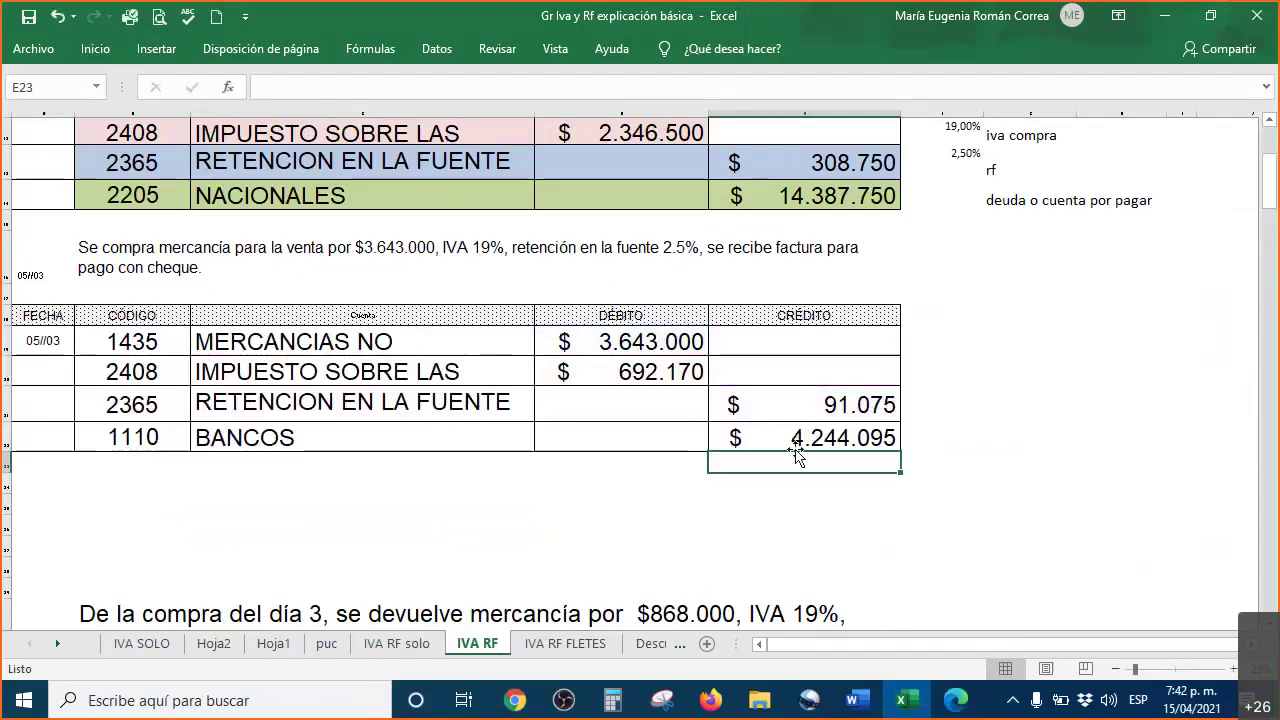
click(688, 350)
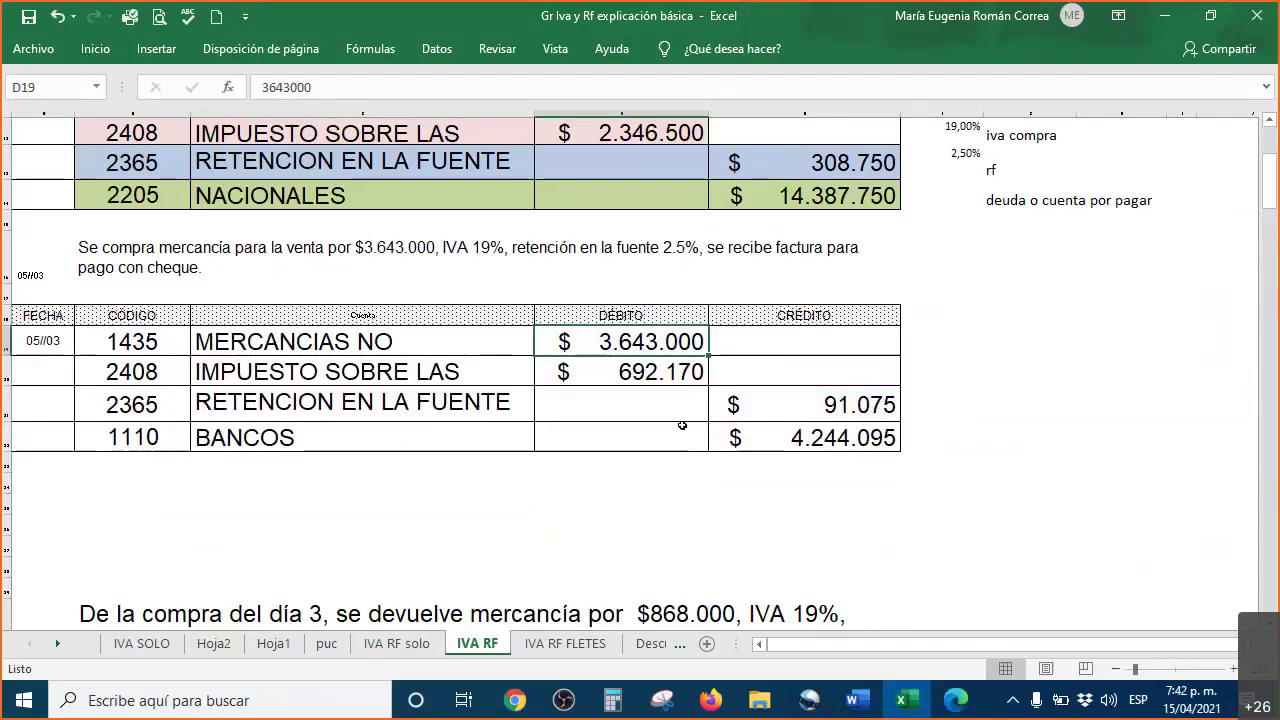
click(787, 395)
- Apply a black font colour to the amounts of the 05//03 entry and the rate cells beside them
mouse_move(652, 346)
mouse_down()
mouse_move(760, 345)
mouse_move(1014, 414)
mouse_move(1011, 449)
mouse_move(1009, 432)
mouse_up()
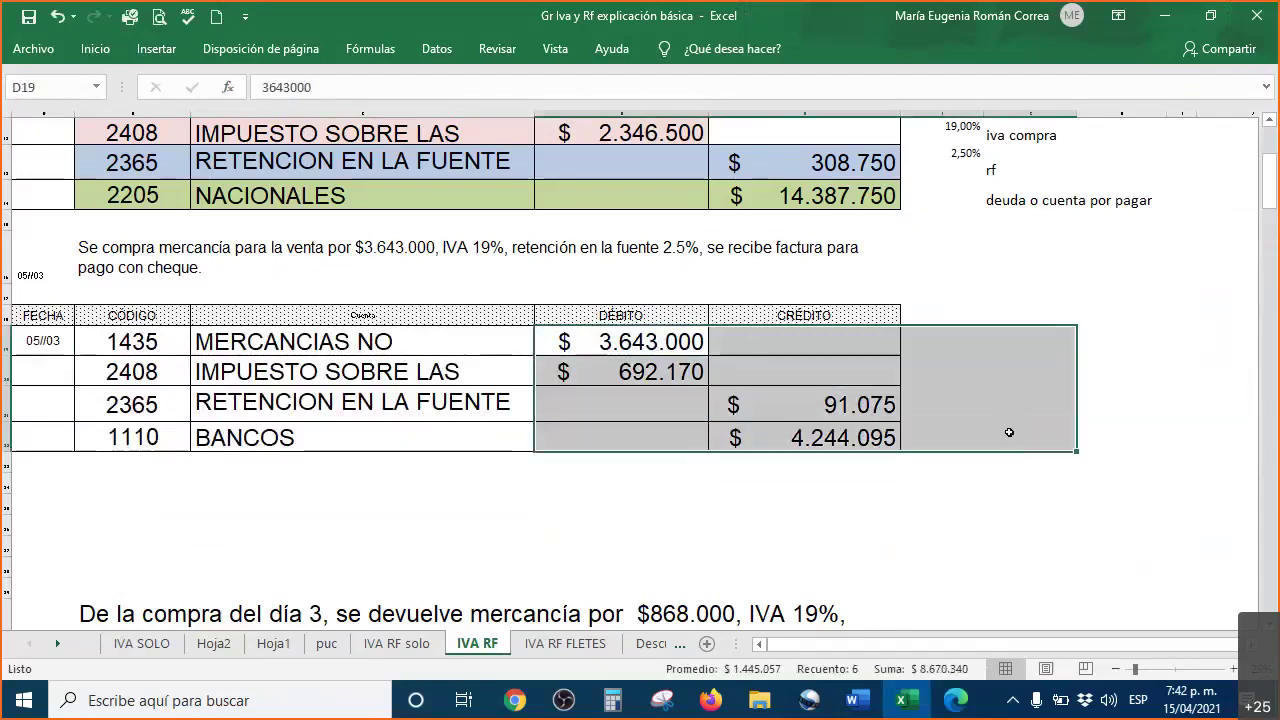
right_click(1009, 432)
click(1124, 193)
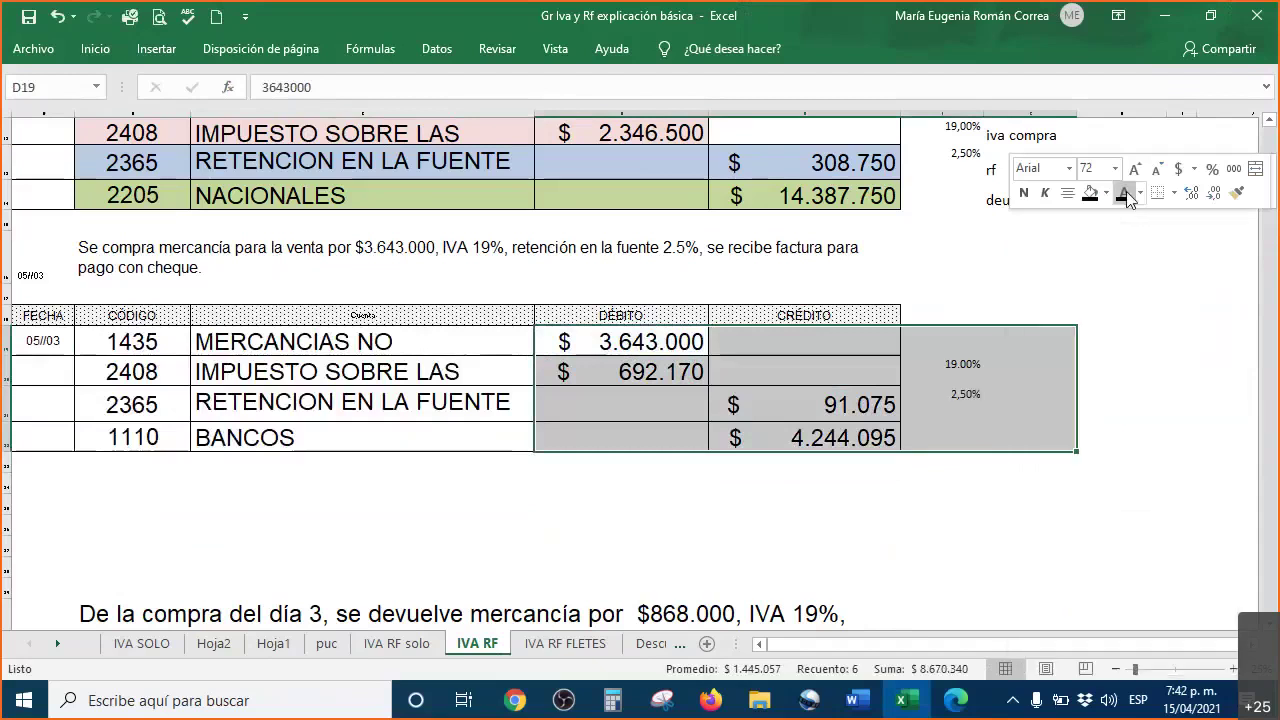
click(1020, 435)
- Review the withholding rate and formula, the merchandise and VAT debits, and how the BANCOS credit combines them
click(964, 394)
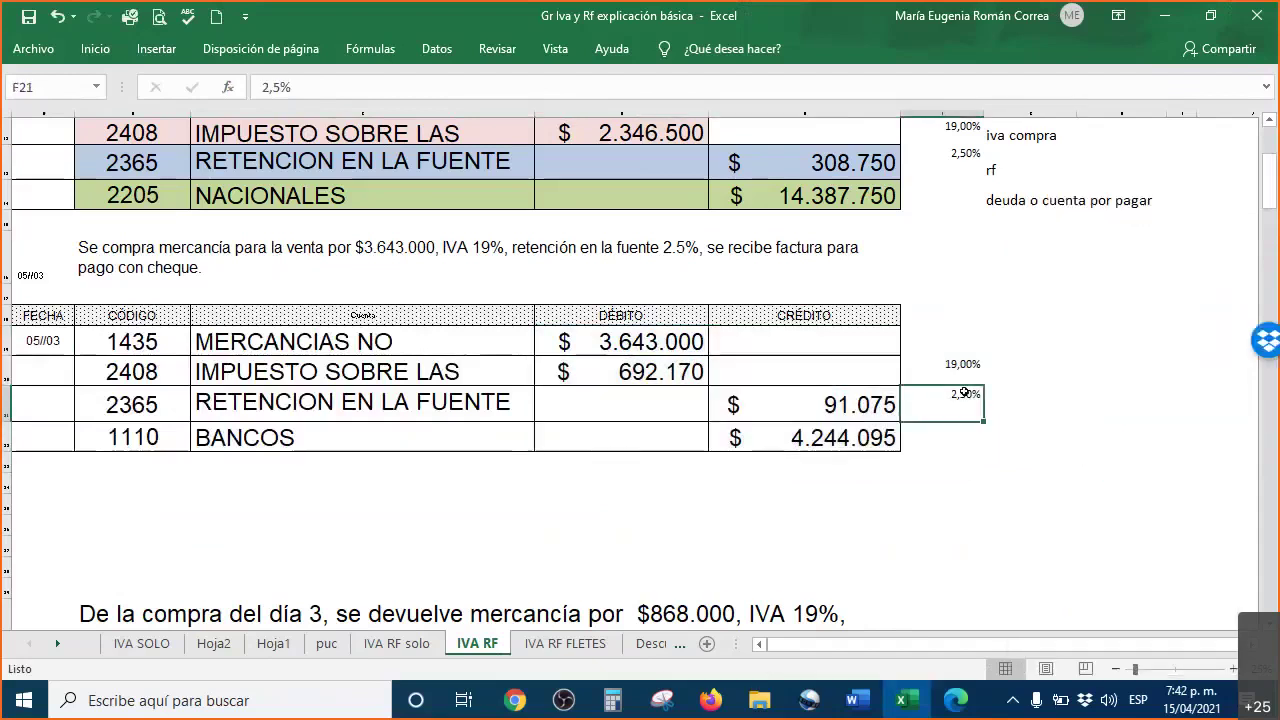
click(885, 400)
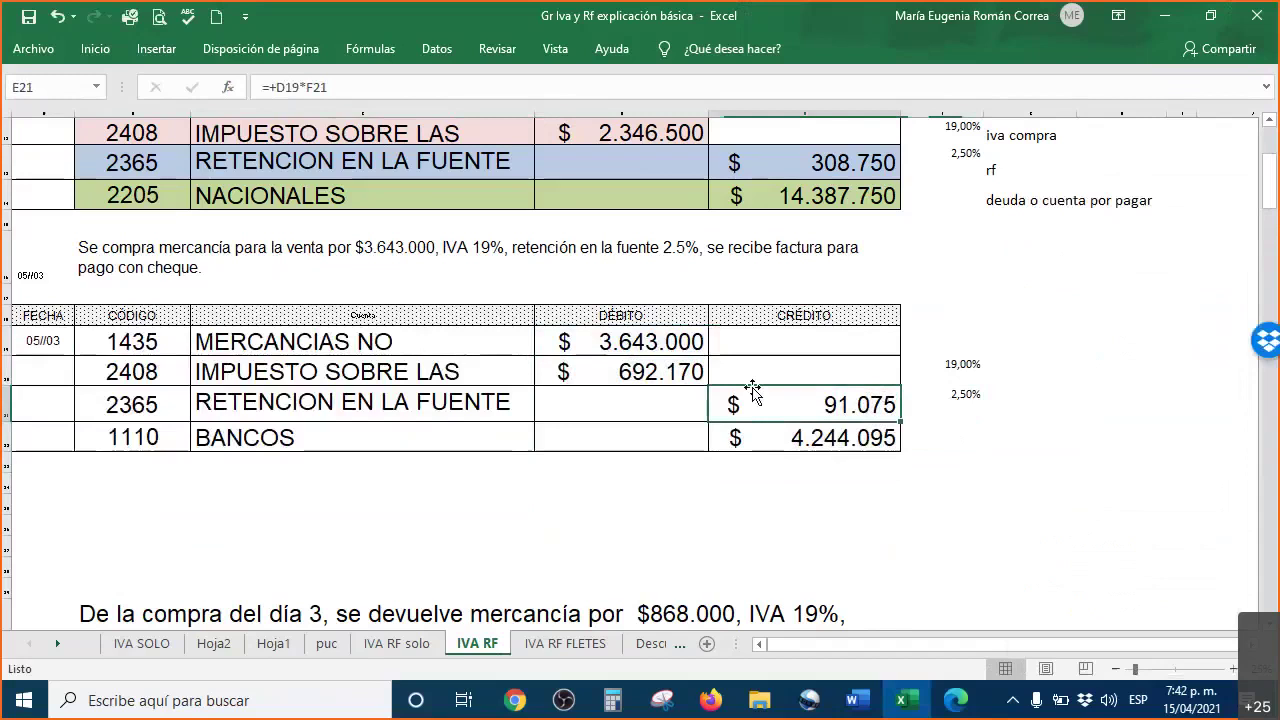
drag(652, 343, 657, 371)
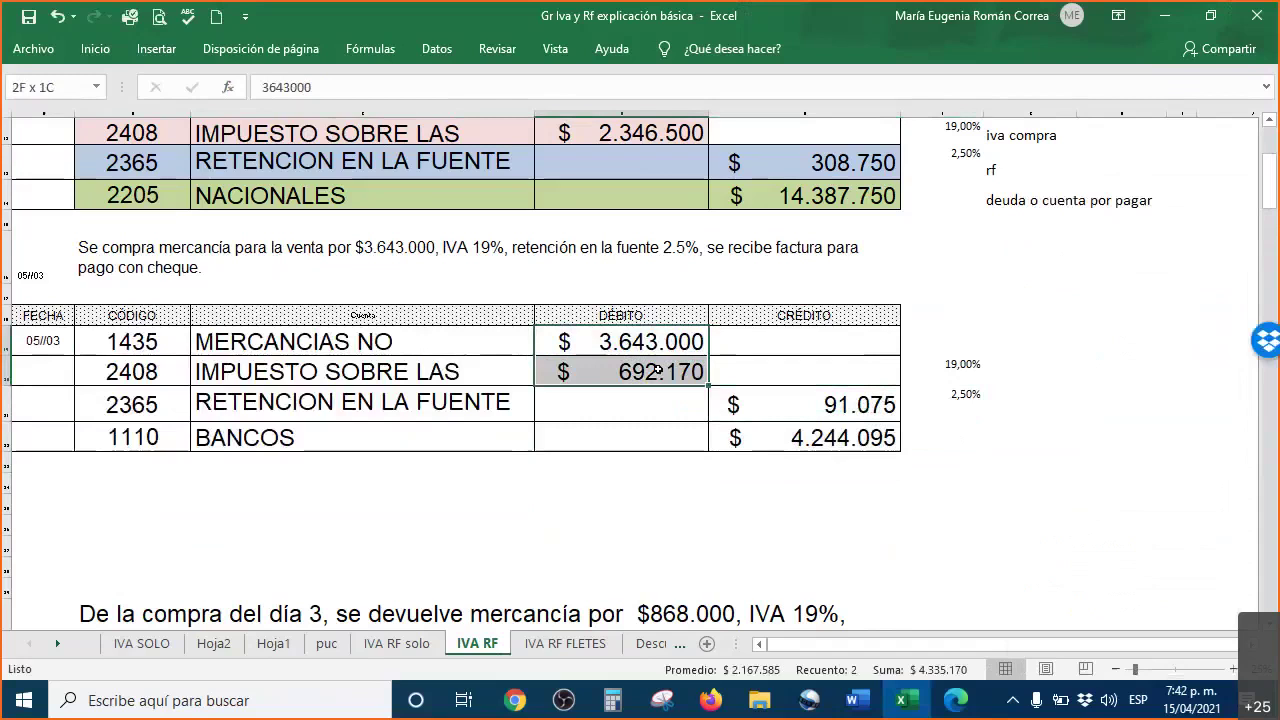
double_click(808, 438)
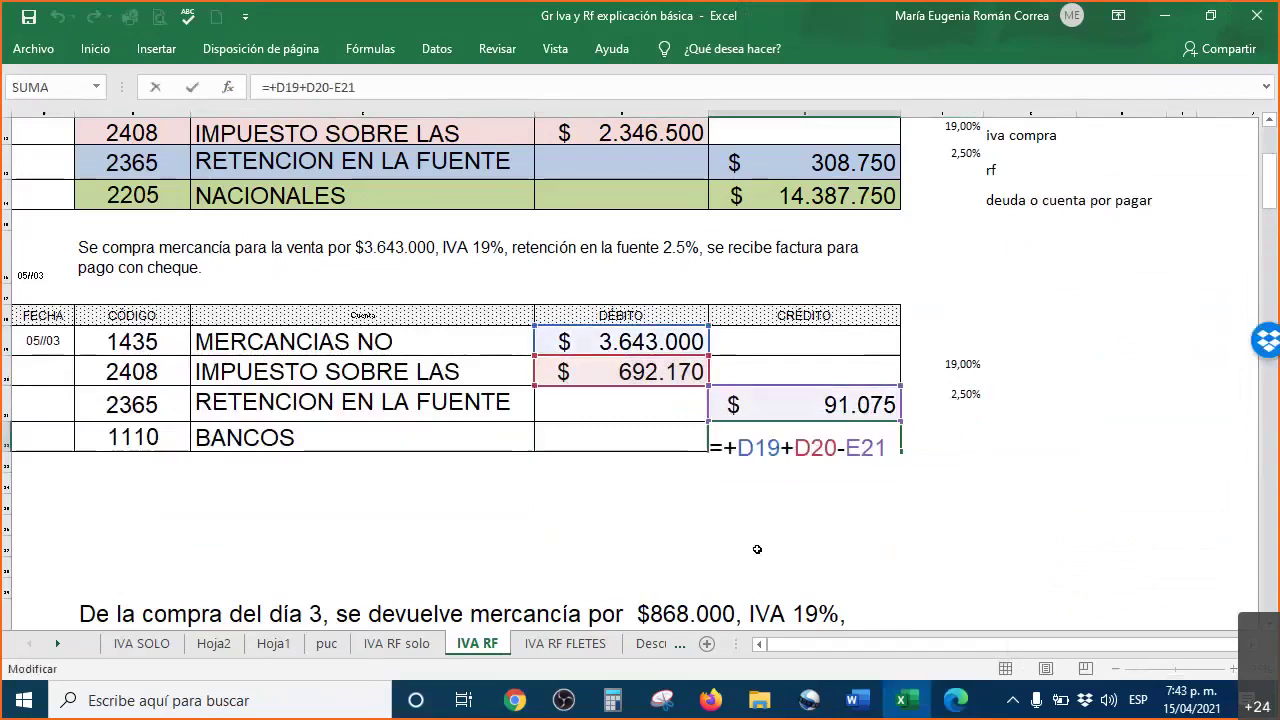
key(Return)
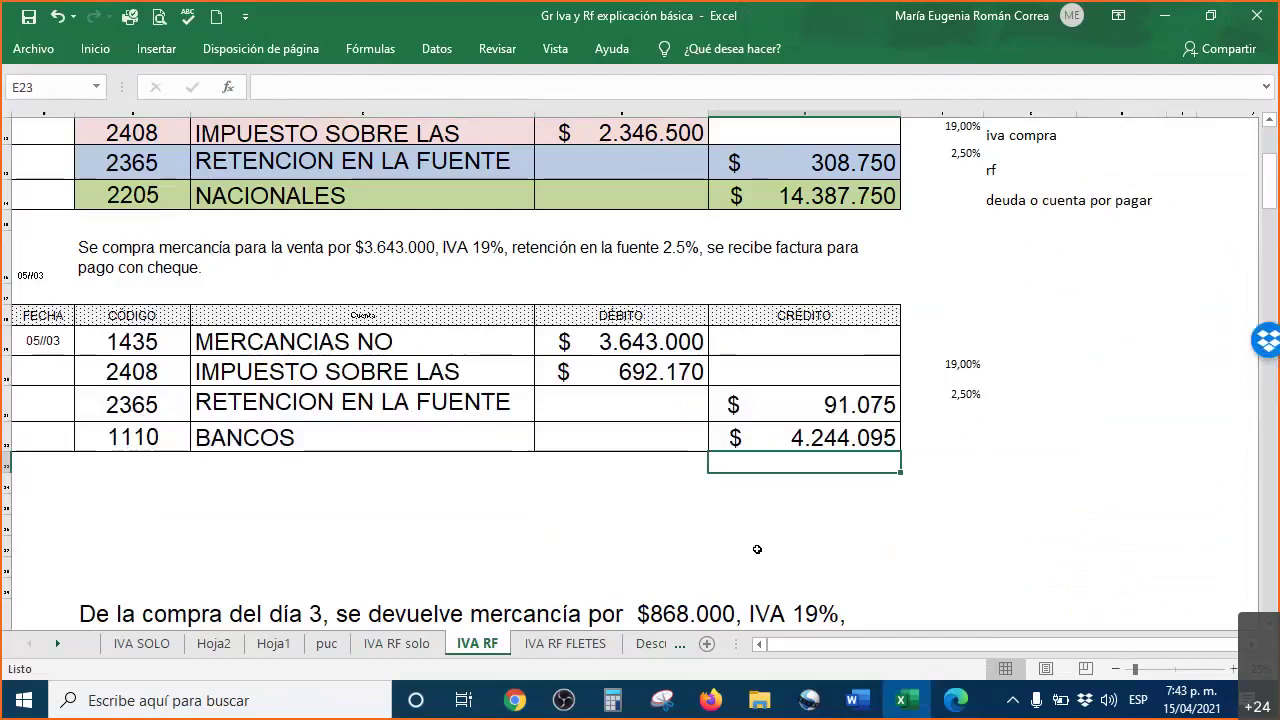